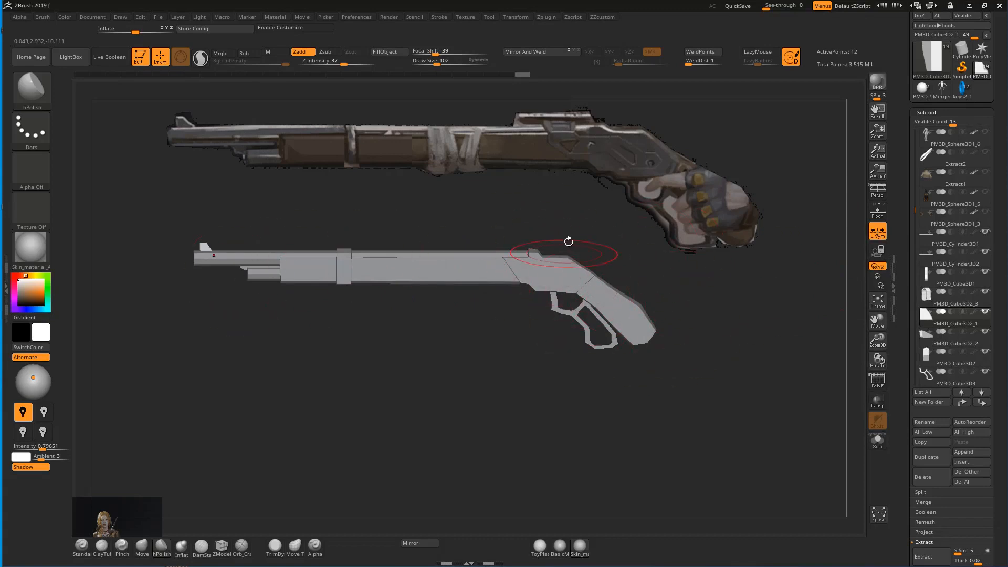
Create a subtool folder named Rifle_01 for the rifle's barrel cylinder, PM3D_Cylinder3D1.
click(928, 239)
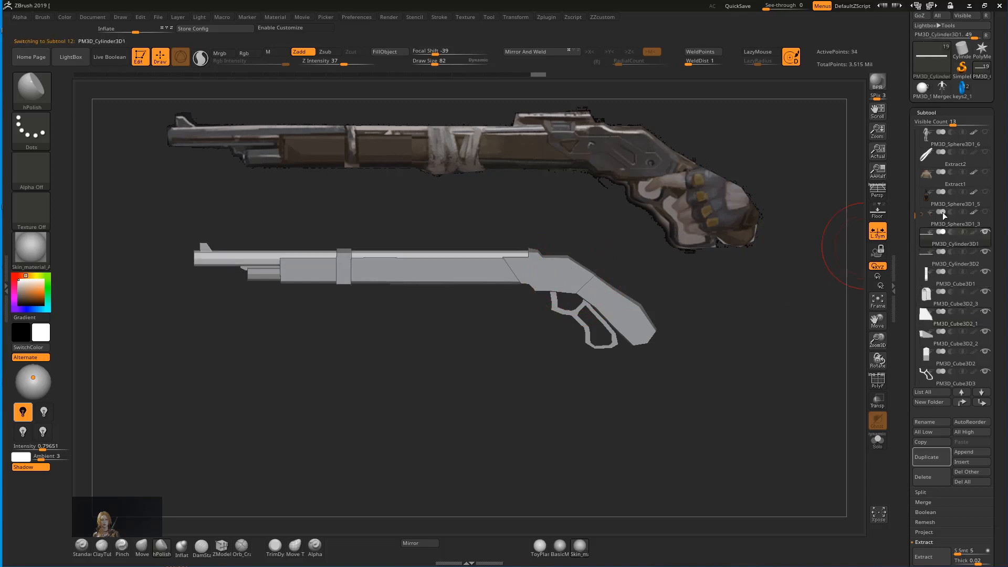
click(931, 402)
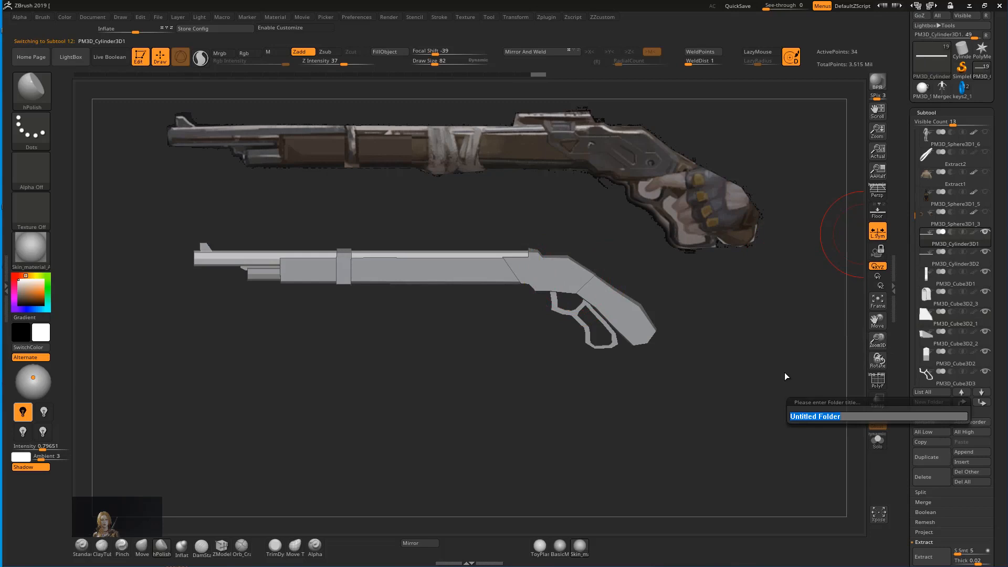
text(Рифле)
key(BackSpace)
key(BackSpace)
key(BackSpace)
key(BackSpace)
key(BackSpace)
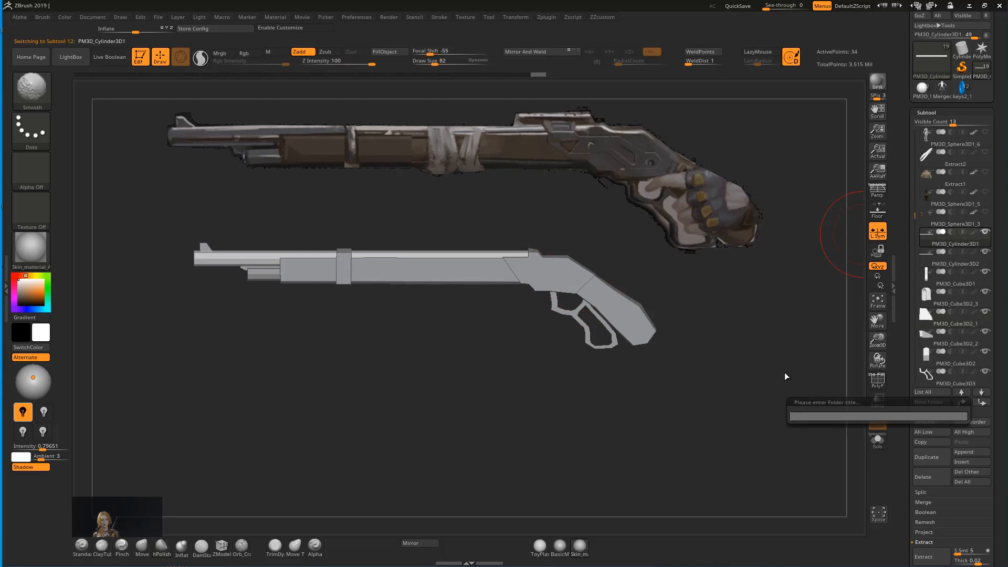
text(Rifle_01)
key(Return)
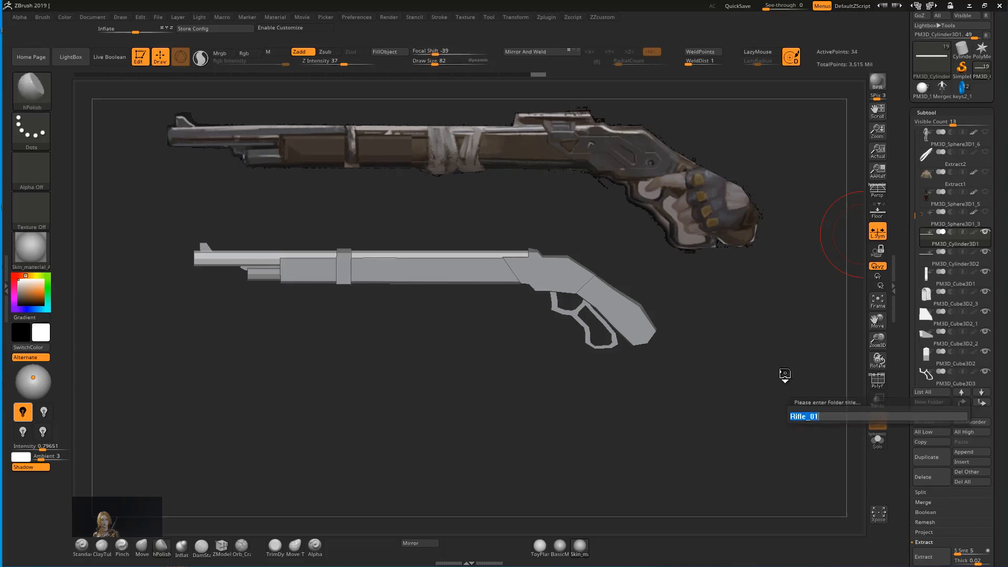
Move the rifle's remaining cylinder and cube subtools into the Rifle_01 folder.
drag(910, 156, 925, 242)
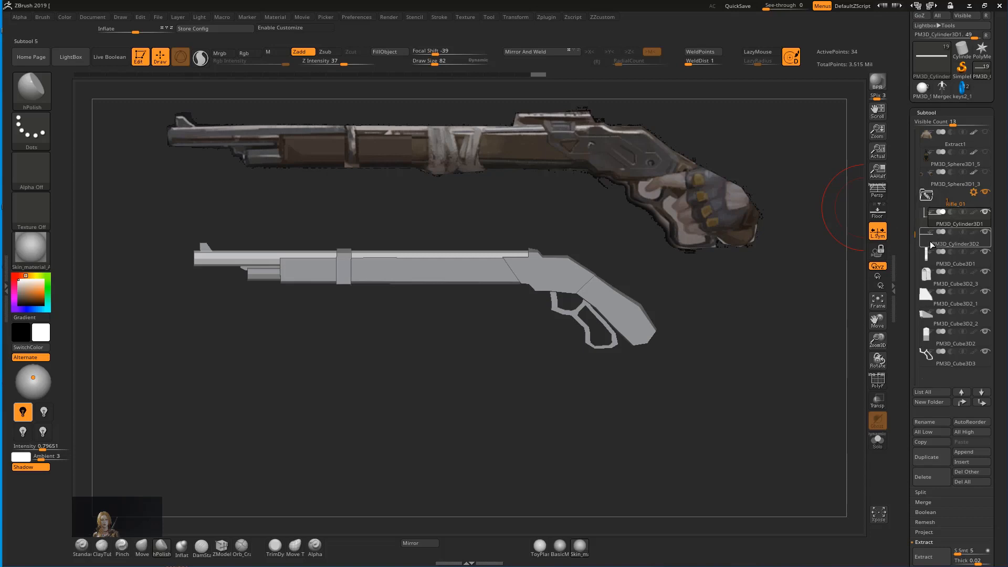
drag(935, 214, 941, 275)
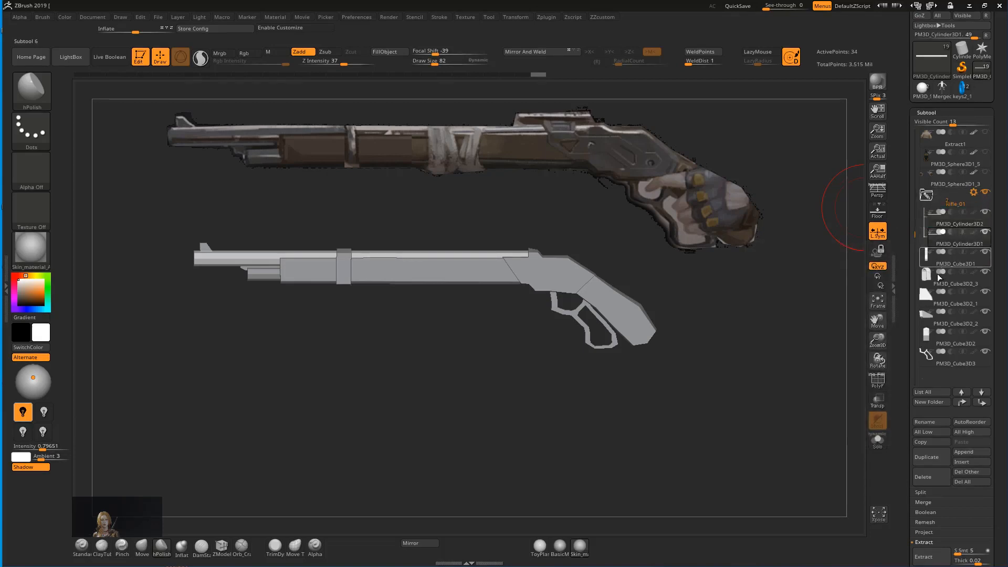
drag(932, 214, 932, 250)
drag(931, 295, 933, 258)
drag(932, 317, 934, 277)
drag(927, 335, 932, 289)
drag(924, 364, 932, 309)
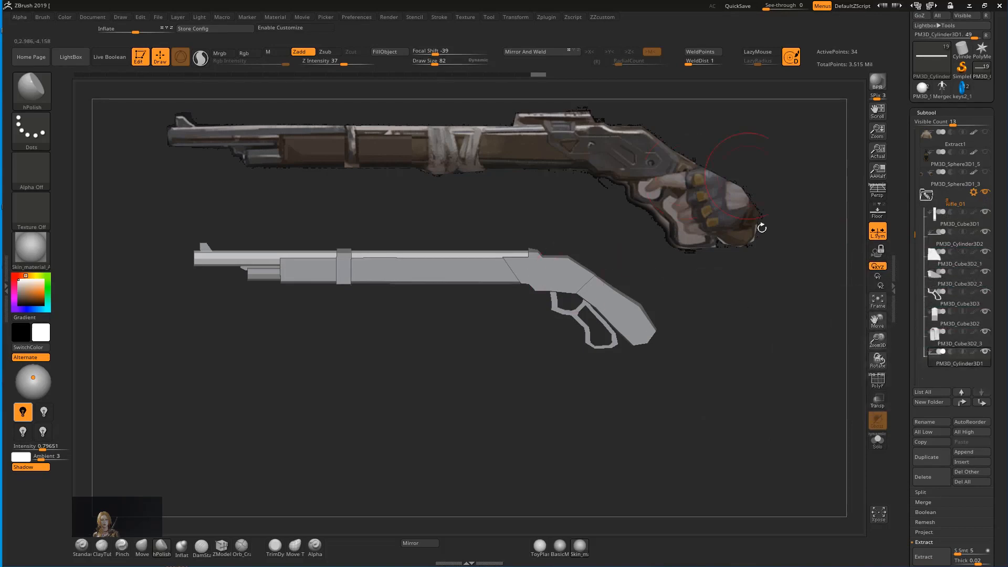
Collapse and hide the Rifle_01 folder, select the eye sphere PM3D_Sphere3D1_3, and show the character and dog subtools.
click(955, 208)
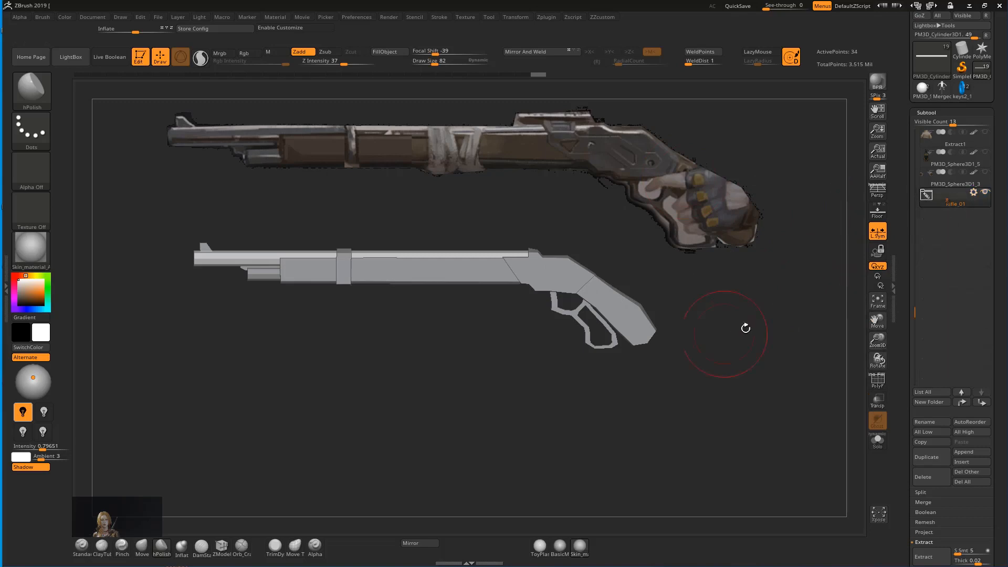
click(986, 193)
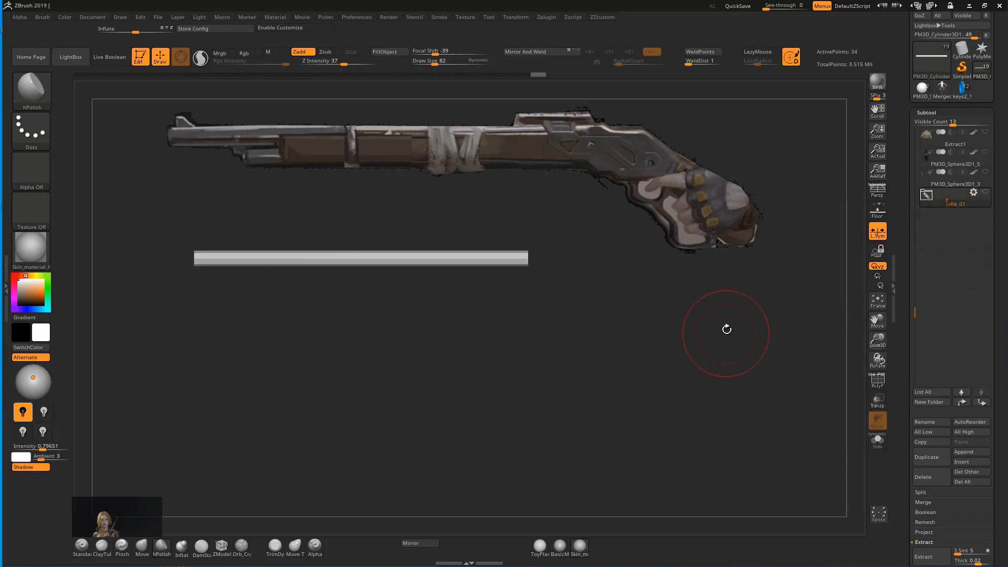
click(954, 178)
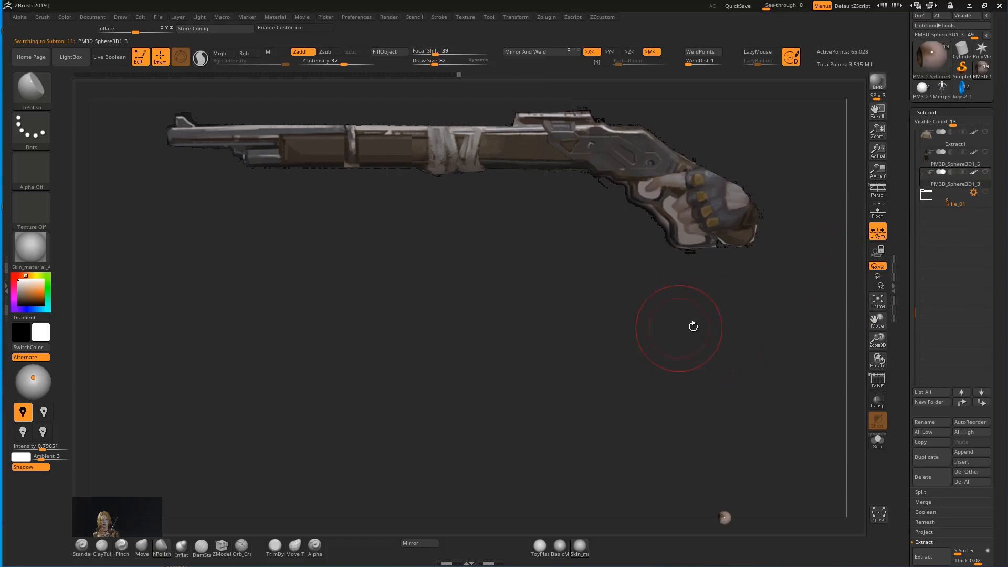
click(985, 172)
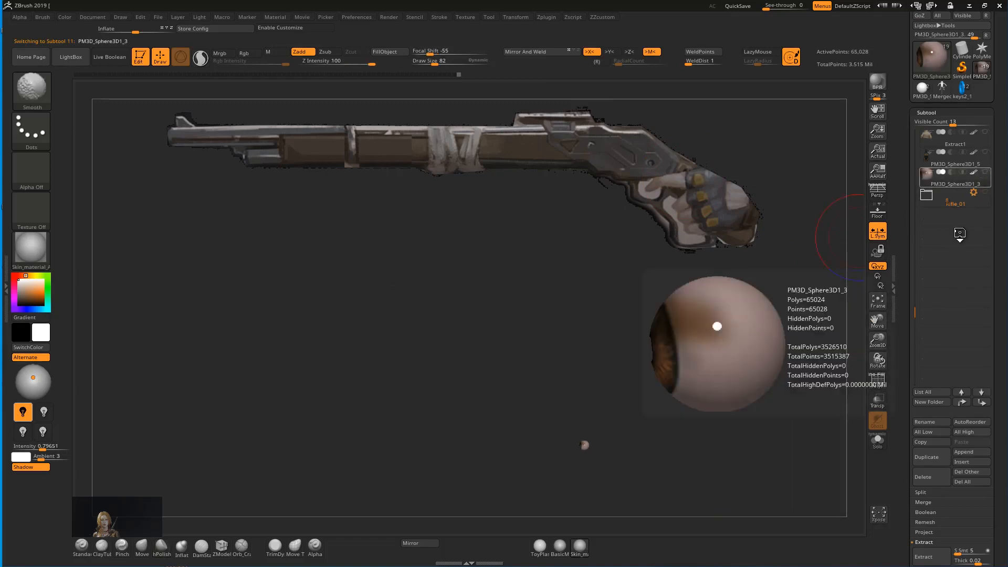
drag(763, 304, 730, 322)
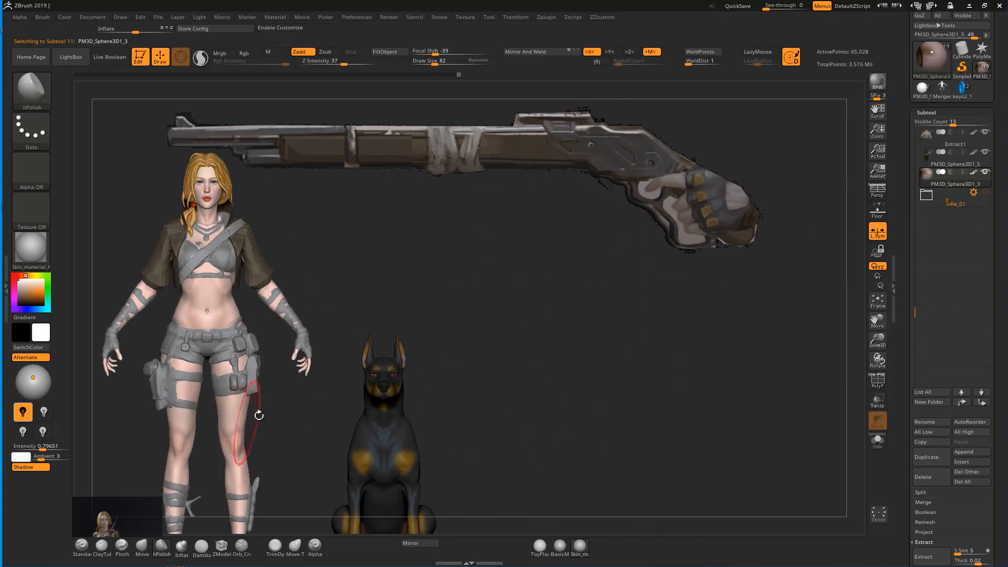
Enlarge the Spotlight concept image of the woman and dog and place it beside the models at full canvas height.
key(z)
click(161, 448)
drag(185, 374, 231, 476)
drag(184, 424, 421, 6)
drag(398, 133, 371, 33)
key(z)
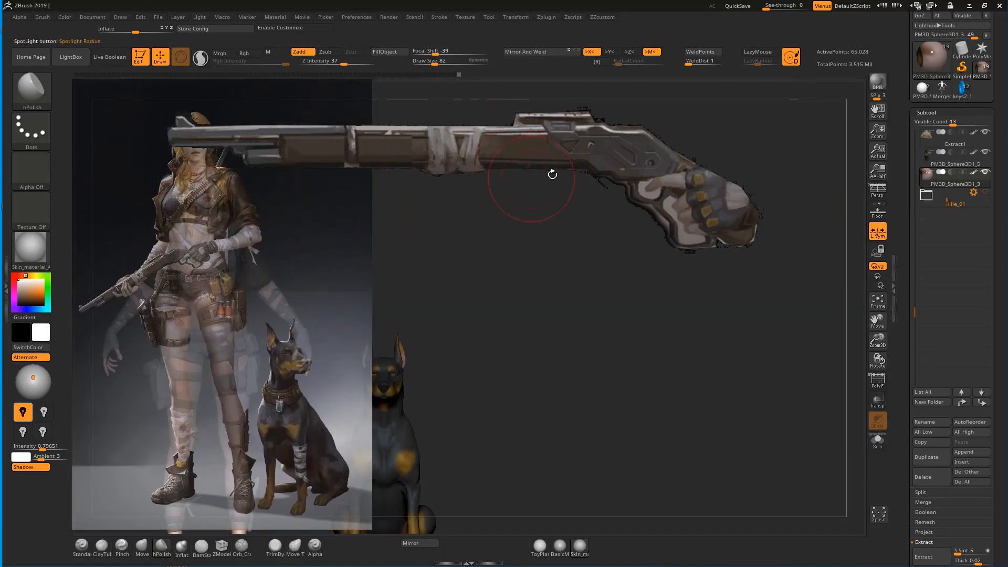
Shrink the Spotlight rifle reference and tuck it into the canvas's lower corner, clear of the character and dog.
key(z)
click(572, 151)
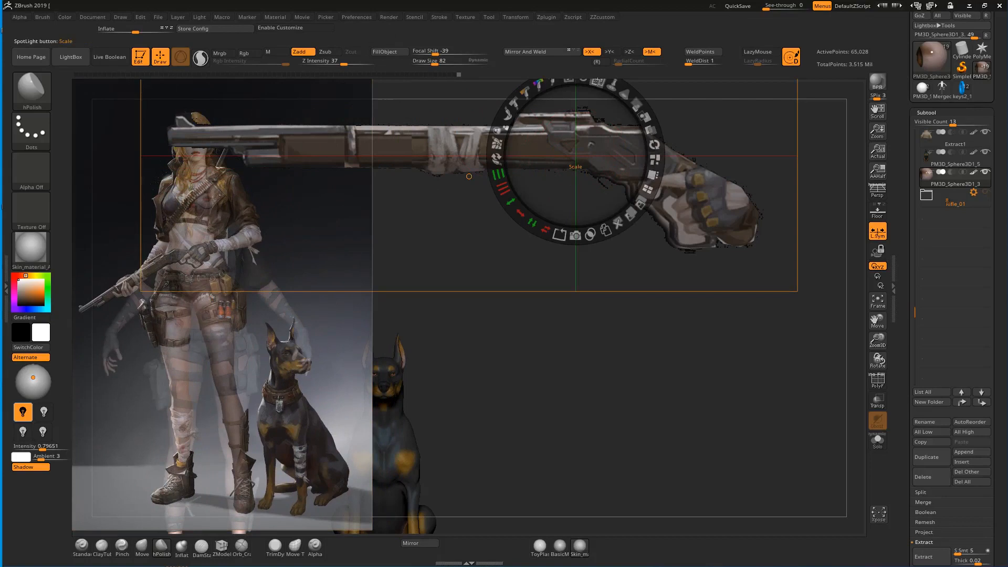
drag(604, 86, 511, 98)
drag(570, 121, 124, 495)
key(z)
alt+drag(533, 262, 736, 263)
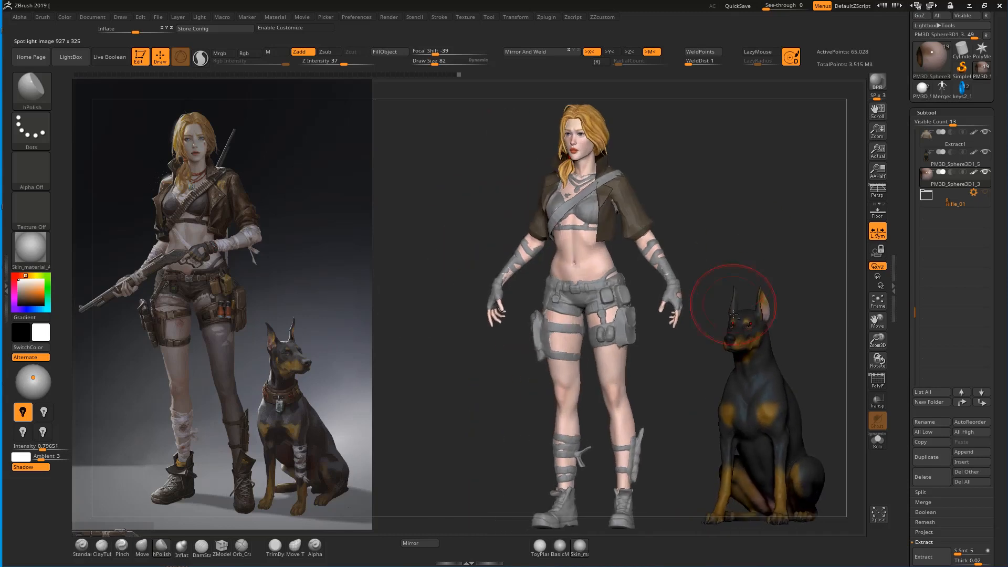
Turn on perspective and make the Doberman's body, PM3D_Sphere3D1_5, the active subtool.
click(877, 190)
alt+drag(766, 198, 692, 198)
mouse_move(645, 250)
alt+mouse_down()
mouse_move(742, 196)
mouse_move(728, 197)
mouse_move(760, 288)
mouse_move(778, 221)
alt+mouse_up()
alt+click(629, 296)
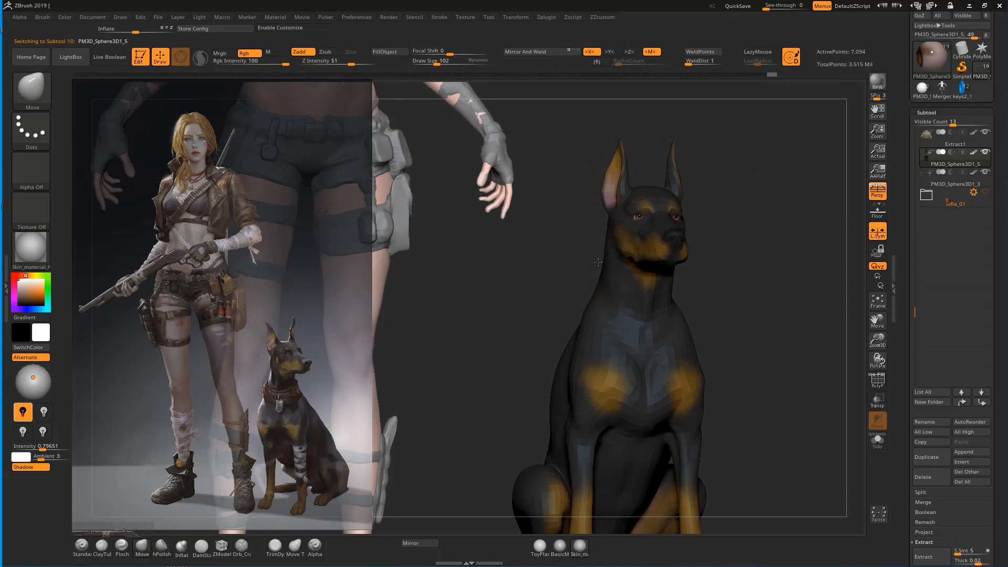
alt+drag(607, 264, 591, 257)
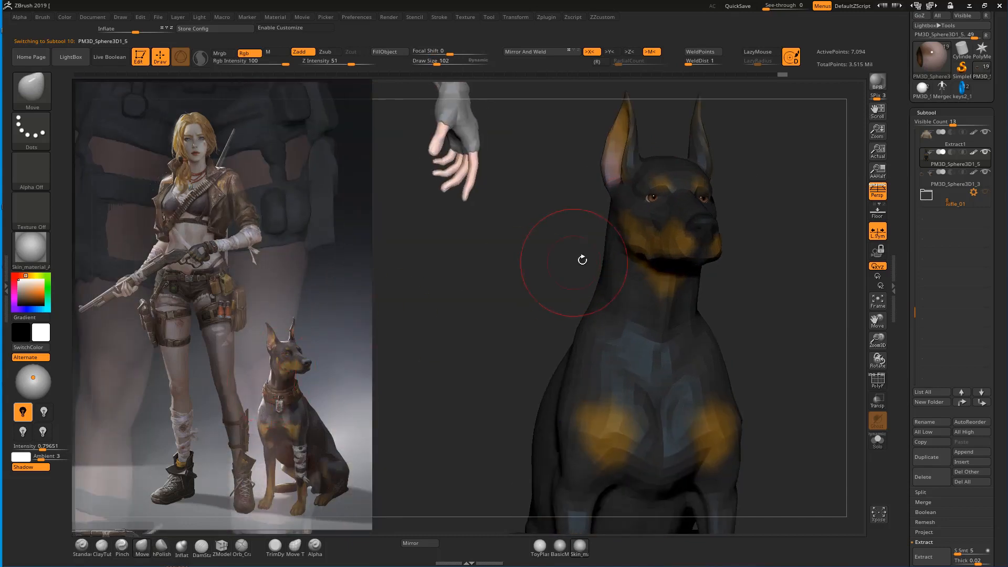
drag(563, 236, 541, 237)
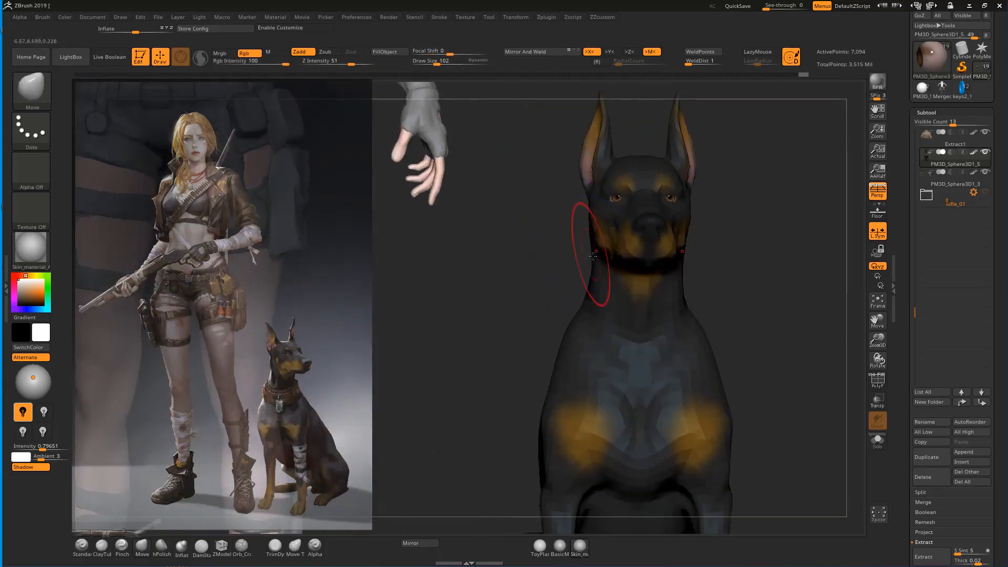
Reshape the corner of the dog's mouth with the Move brush.
drag(765, 244, 657, 315)
drag(677, 282, 706, 263)
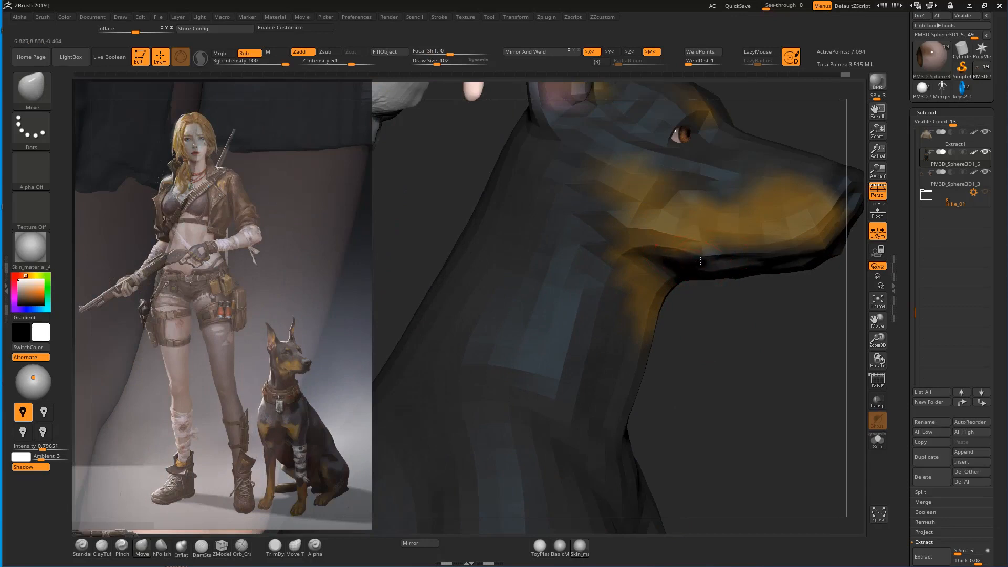
drag(690, 269, 669, 250)
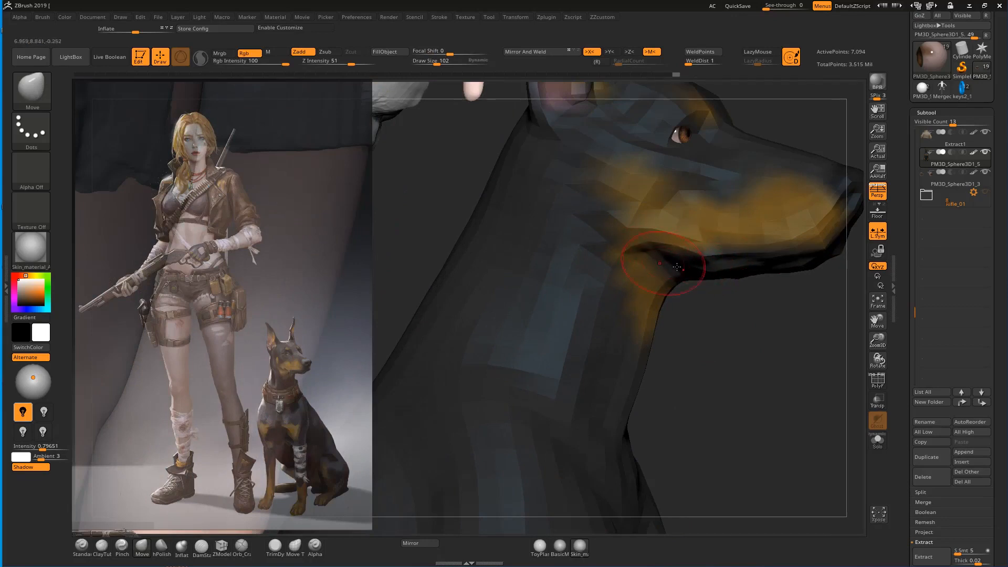
Raise the dog's mesh one subdivision level and sculpt the jaw and throat with the Standard brush.
key(b)
key(s)
key(t)
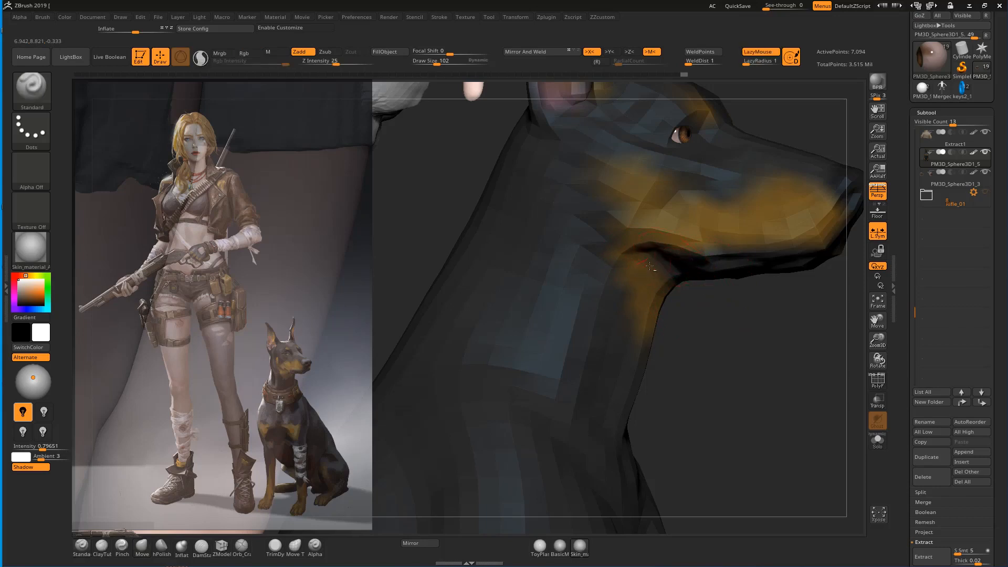
key(ctrl+d)
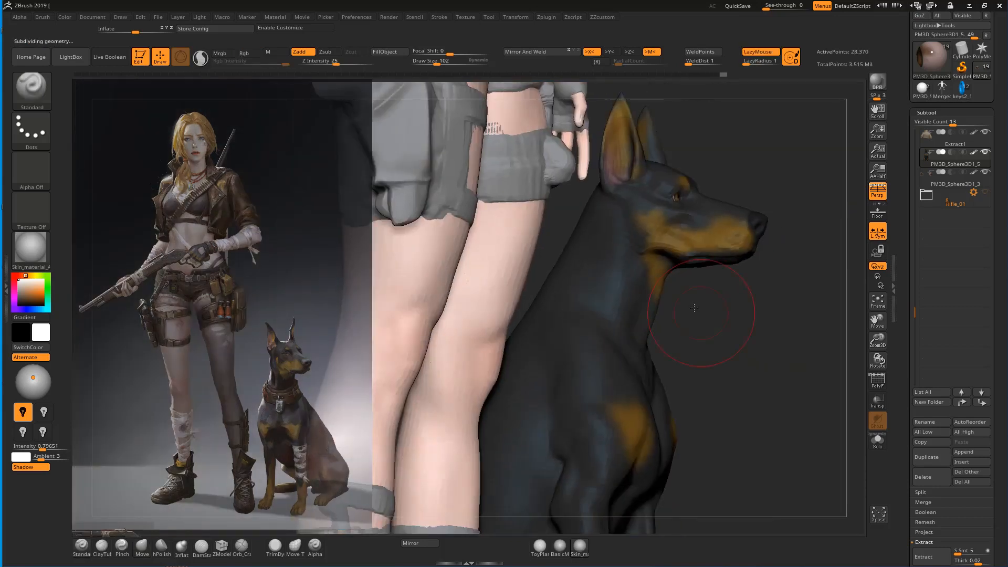
drag(694, 308, 684, 312)
alt+drag(797, 356, 784, 336)
drag(674, 266, 680, 300)
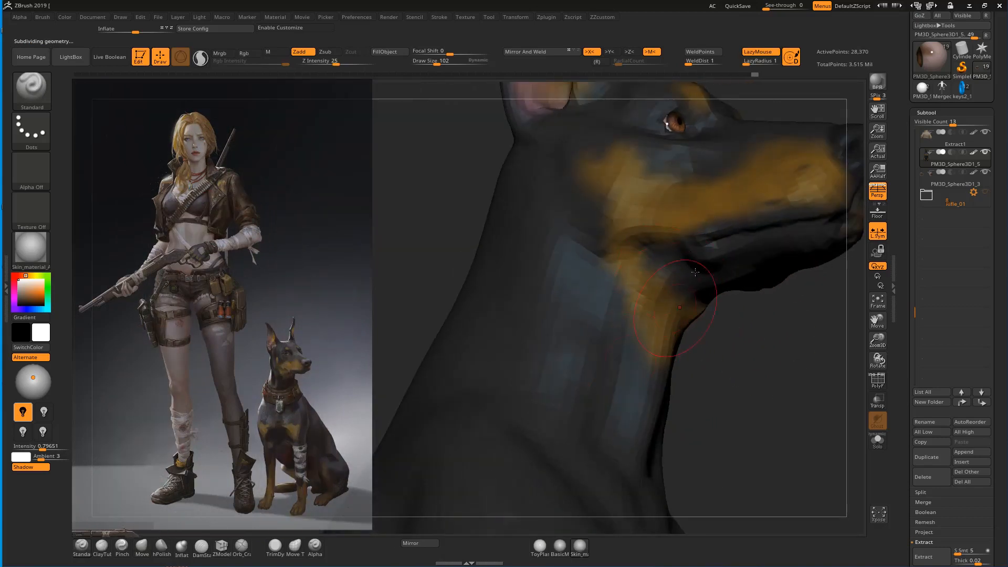
Adjust the shape of the dog's muzzle and nose with the Move brush.
mouse_move(754, 333)
alt+mouse_down()
mouse_move(736, 313)
mouse_move(781, 359)
mouse_move(768, 349)
mouse_move(781, 333)
mouse_move(782, 355)
mouse_move(750, 391)
alt+mouse_up()
key(b)
key(m)
key(v)
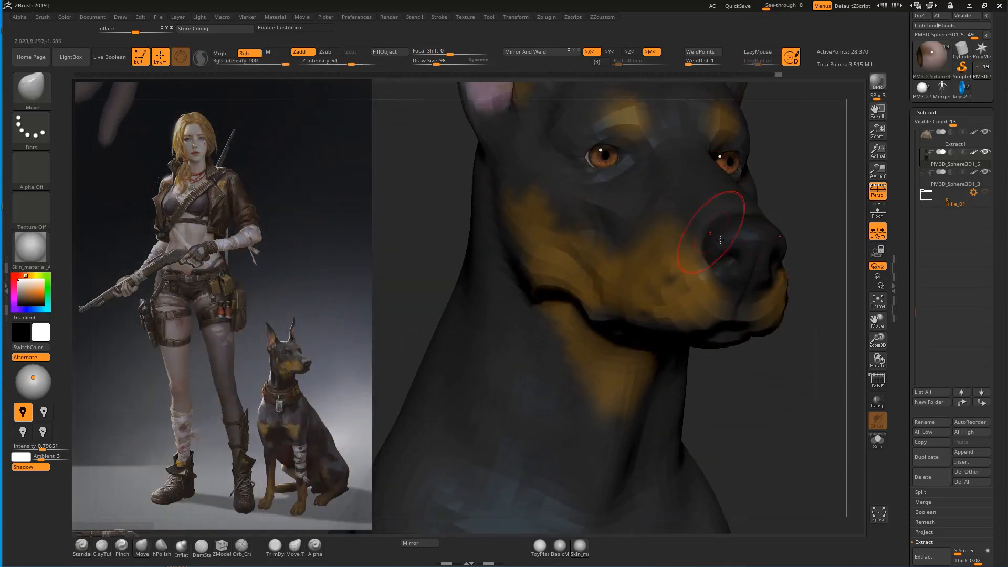
drag(799, 204, 814, 201)
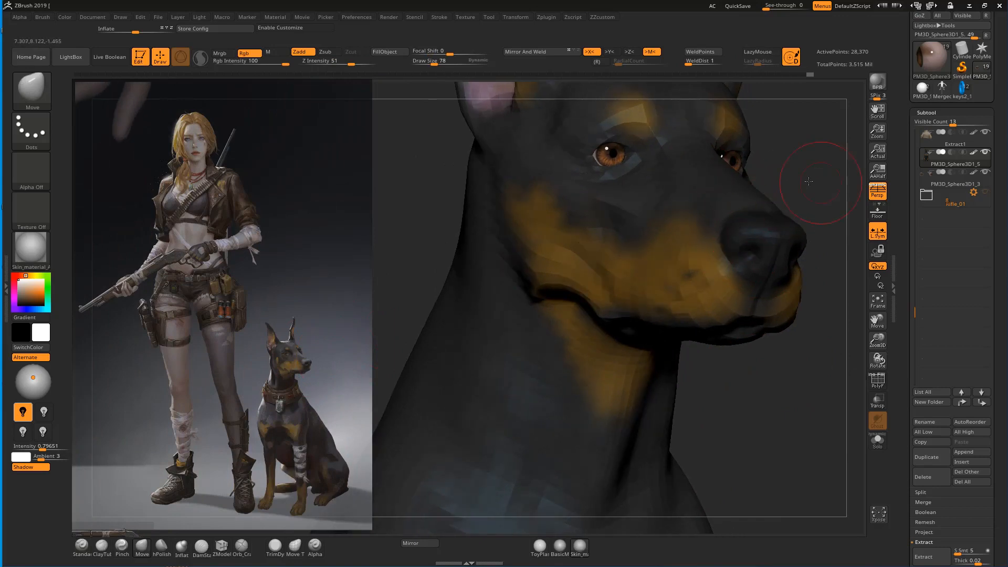
drag(821, 183, 811, 184)
alt+drag(778, 220, 756, 239)
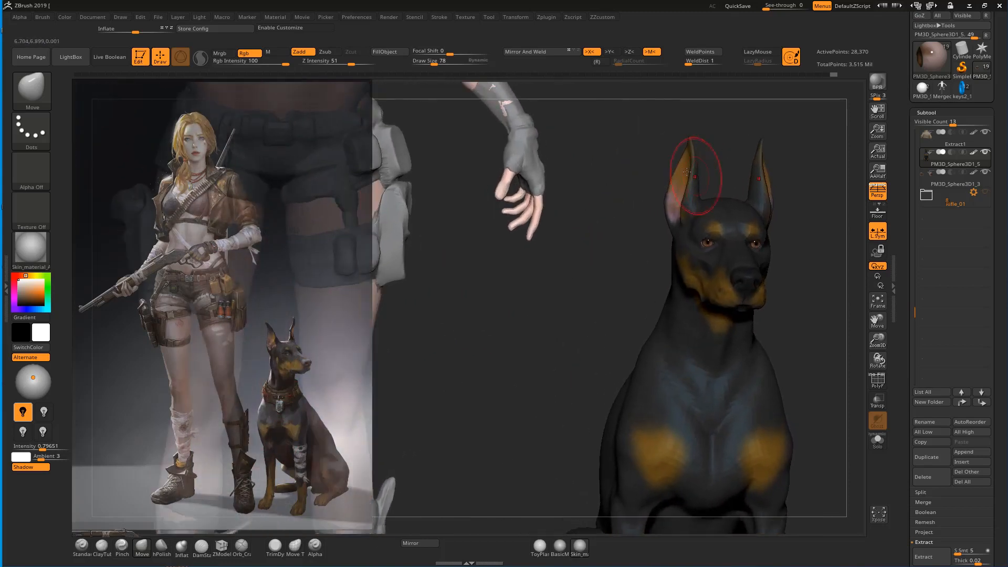
Refine the shape of the dog's ears with the Move brush, keeping both sides symmetrical.
mouse_move(678, 169)
mouse_down()
mouse_move(702, 187)
mouse_move(686, 206)
mouse_up()
mouse_move(724, 174)
alt+mouse_down()
mouse_move(689, 178)
mouse_move(710, 188)
alt+mouse_up()
mouse_move(619, 240)
mouse_down()
mouse_move(605, 243)
mouse_move(599, 213)
mouse_move(632, 246)
mouse_up()
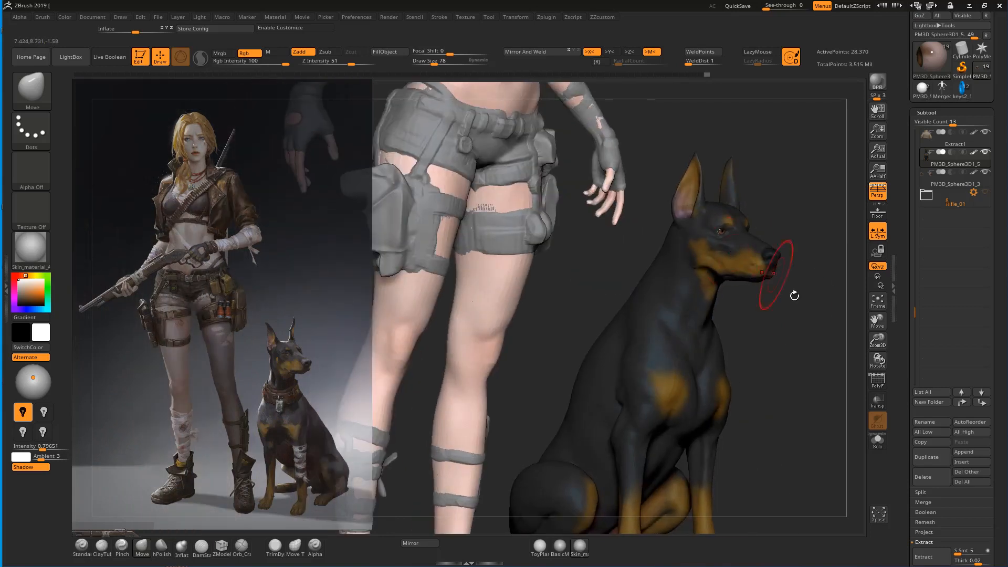
drag(783, 307, 780, 362)
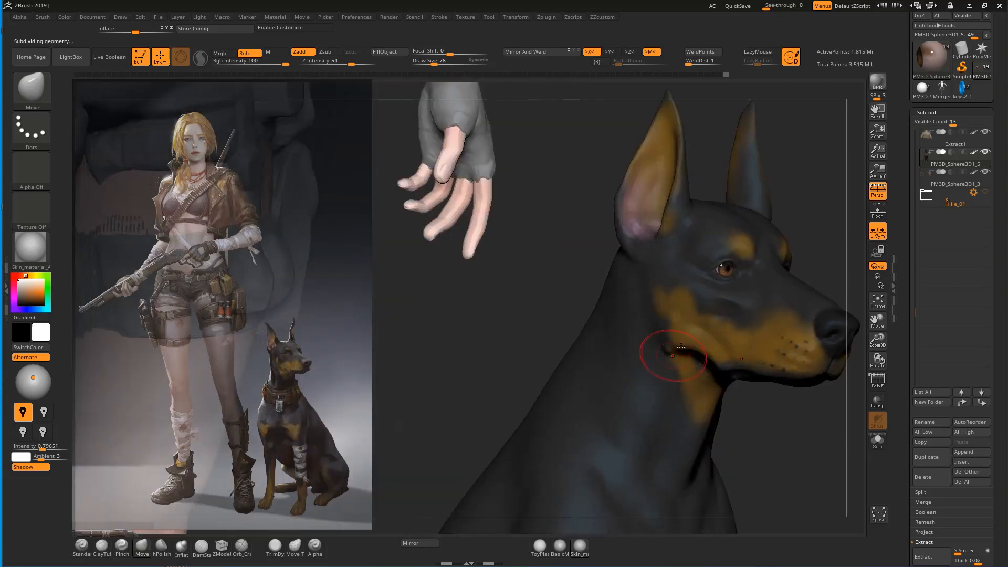
Sculpt the corner of the dog's mouth and cheek with the Standard brush, smoothing the surface.
key(b)
key(s)
key(t)
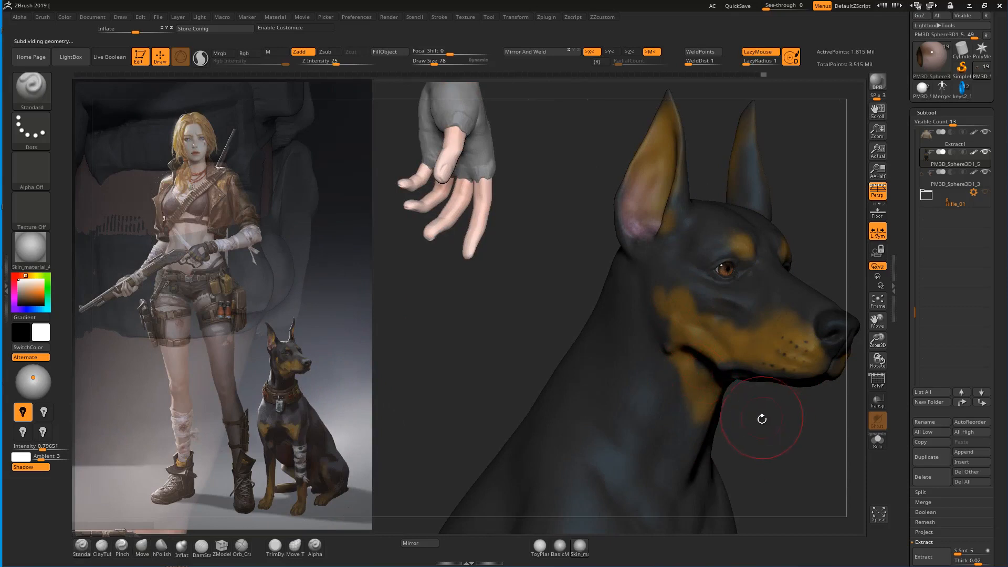
mouse_move(761, 412)
alt+mouse_down()
mouse_move(703, 323)
mouse_move(680, 313)
alt+mouse_up()
key(shift)
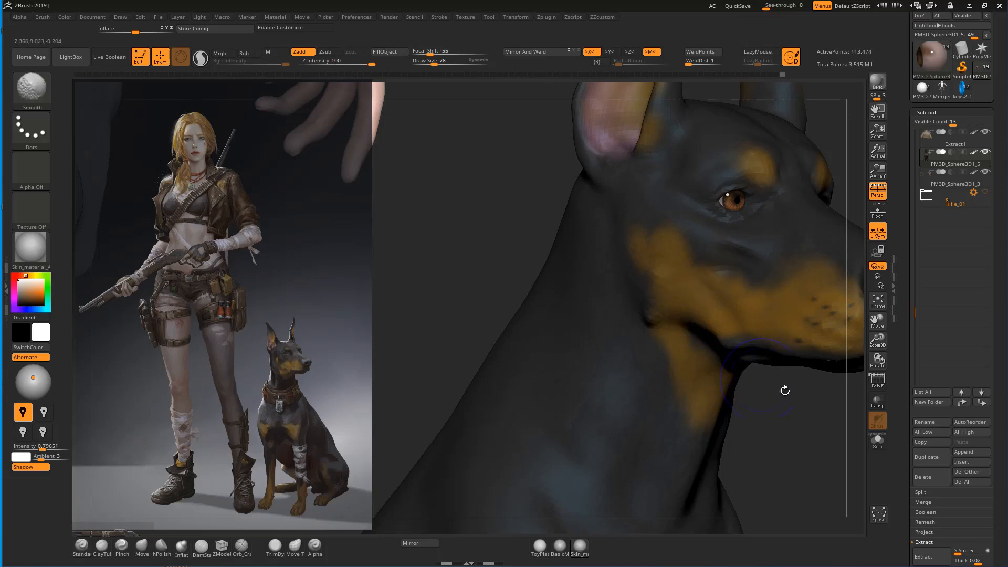
drag(828, 407, 724, 312)
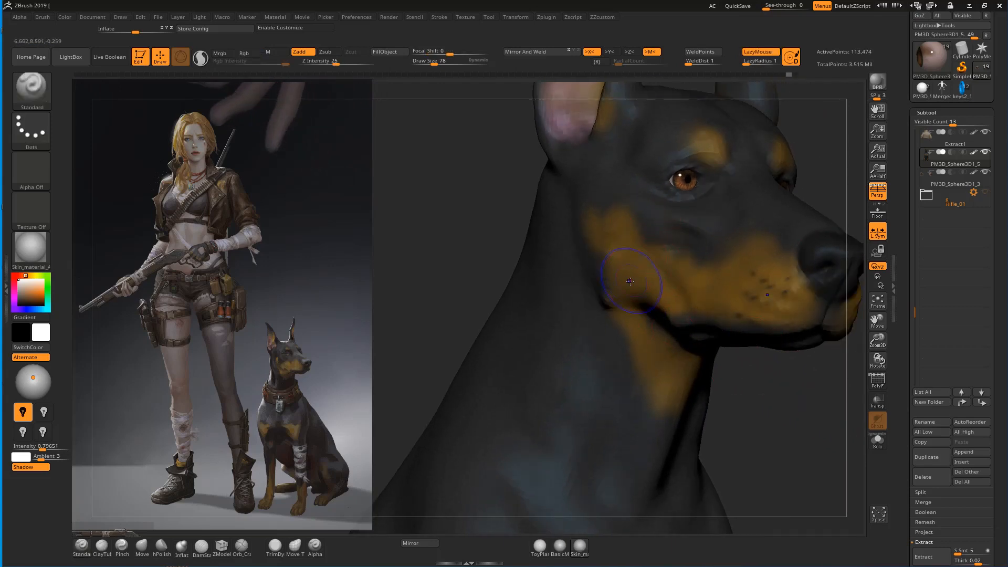
key(shift)
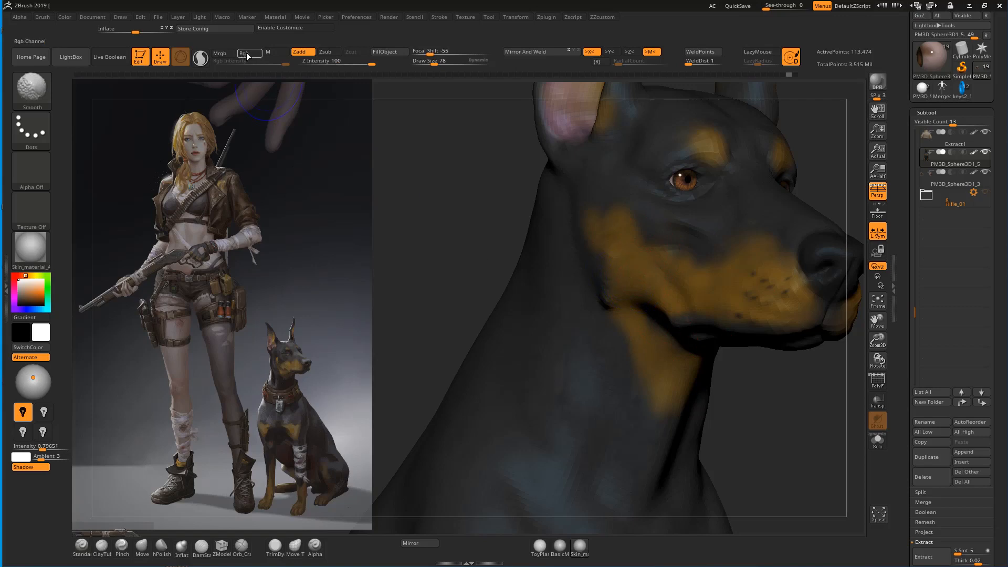
mouse_move(757, 387)
mouse_down()
mouse_move(827, 389)
mouse_move(724, 385)
mouse_move(741, 428)
mouse_up()
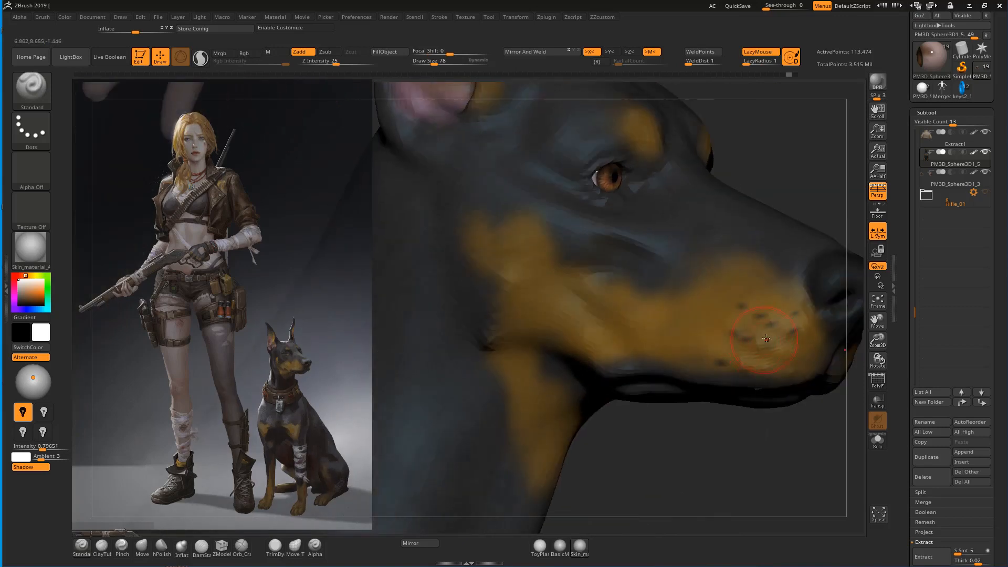
Try smoothing the whisker area on the dog's muzzle and undo the stroke.
key(shift)
shift+drag(774, 337, 764, 345)
key(ctrl+z)
Refine the profile of the dog's muzzle and nose tip with the Move brush.
mouse_move(732, 439)
mouse_down()
mouse_move(721, 437)
mouse_move(777, 427)
mouse_move(678, 431)
mouse_move(775, 432)
mouse_move(672, 410)
mouse_up()
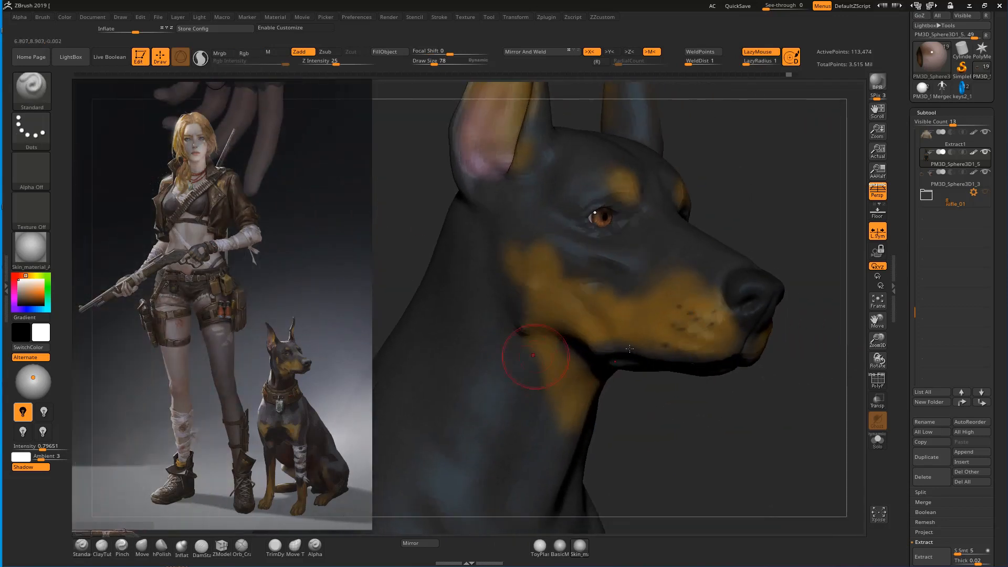
drag(779, 241, 740, 262)
key(b)
key(m)
key(v)
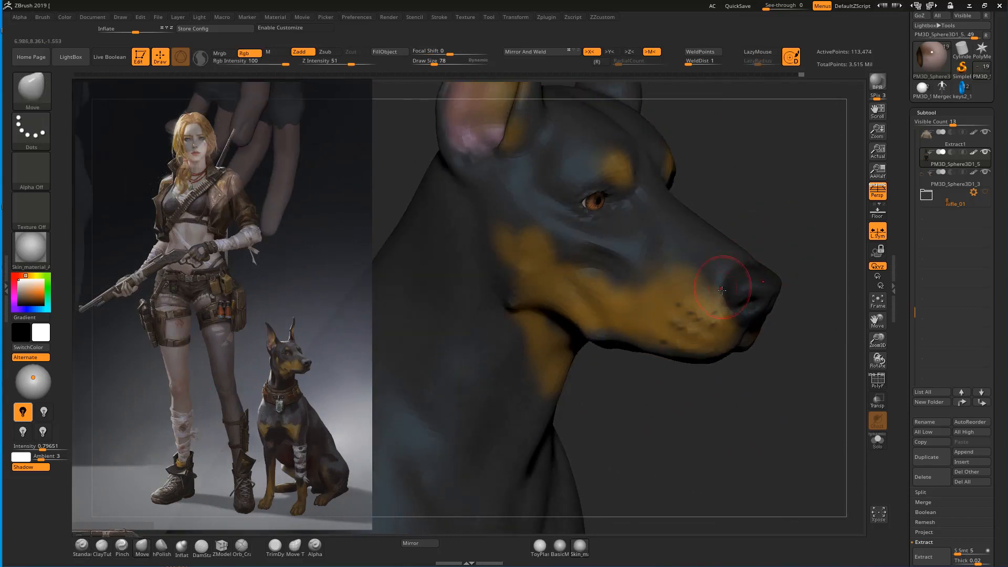
drag(789, 248, 728, 234)
alt+drag(788, 227, 846, 232)
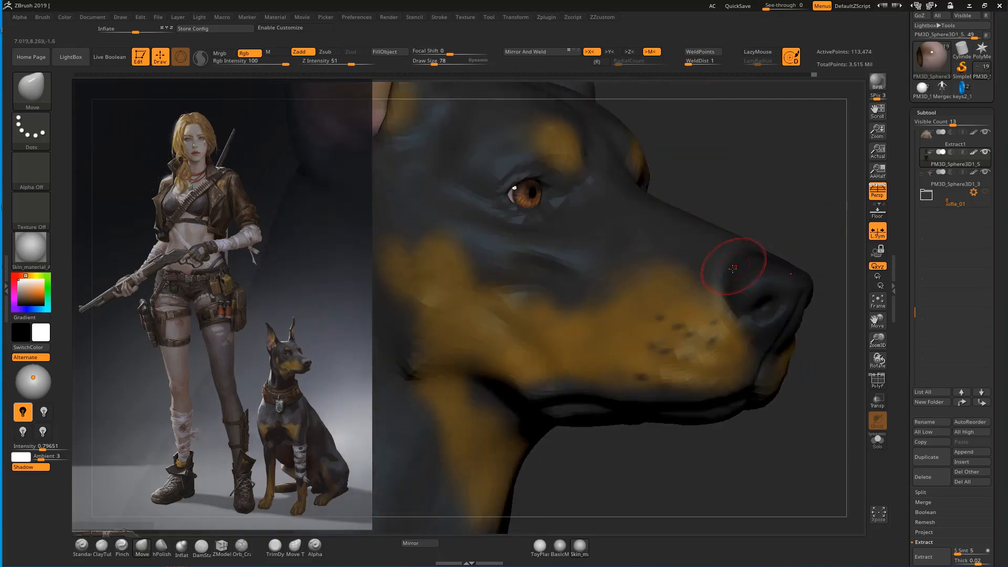
drag(803, 211, 680, 183)
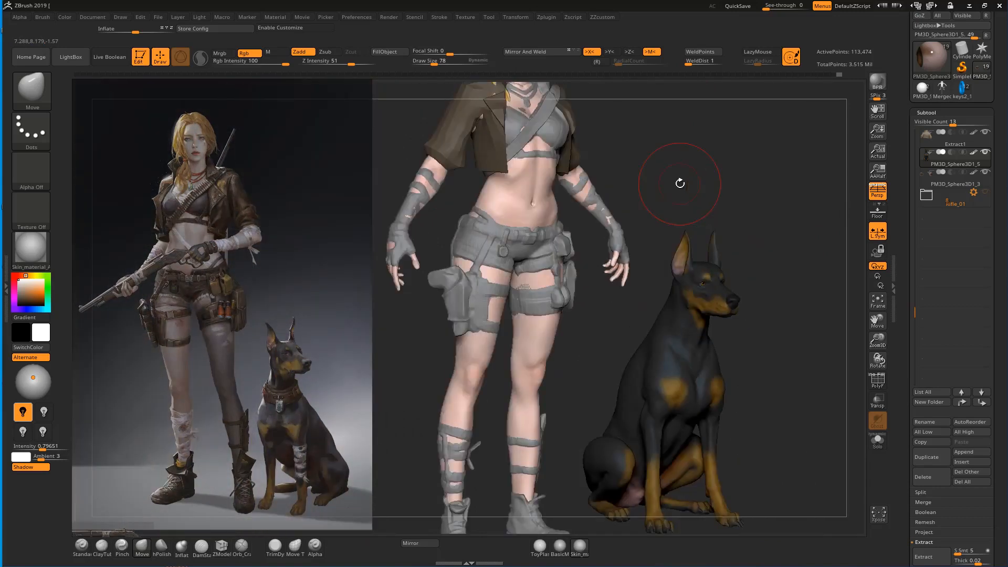
Try resizing the dog with the transform gizmo while symmetry is active, and undo the change.
key(f)
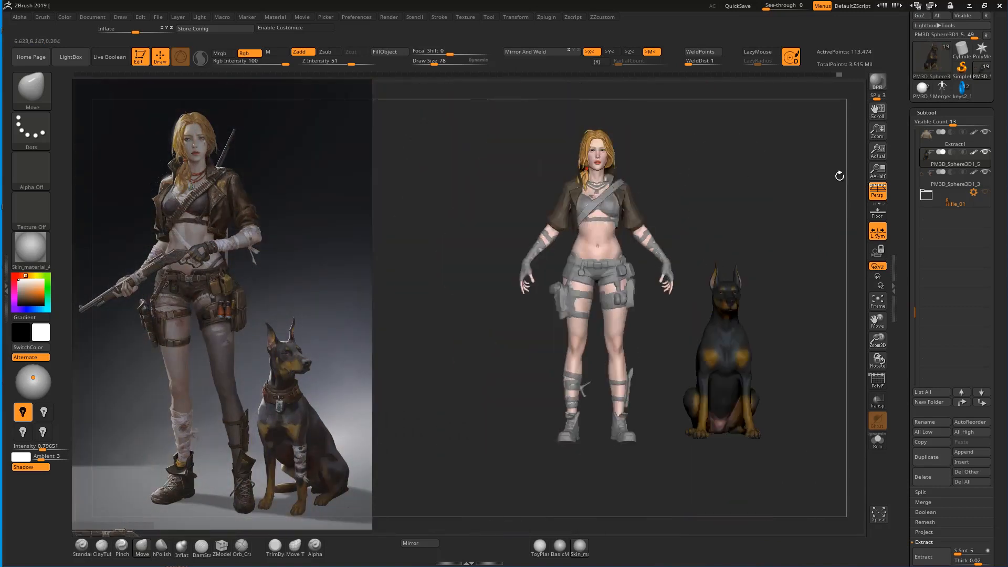
drag(911, 195, 914, 342)
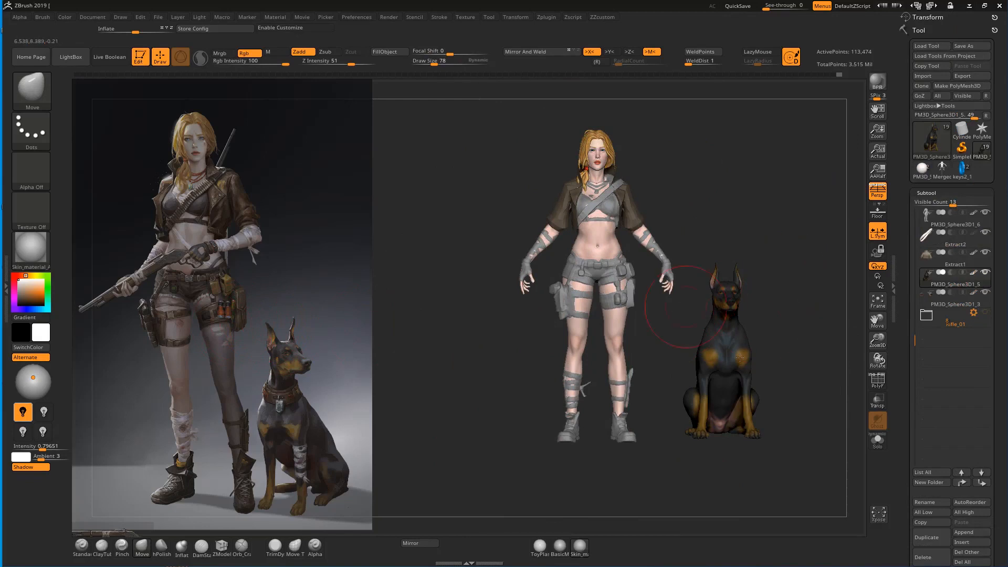
mouse_move(801, 275)
mouse_down()
mouse_move(772, 277)
mouse_move(840, 285)
mouse_up()
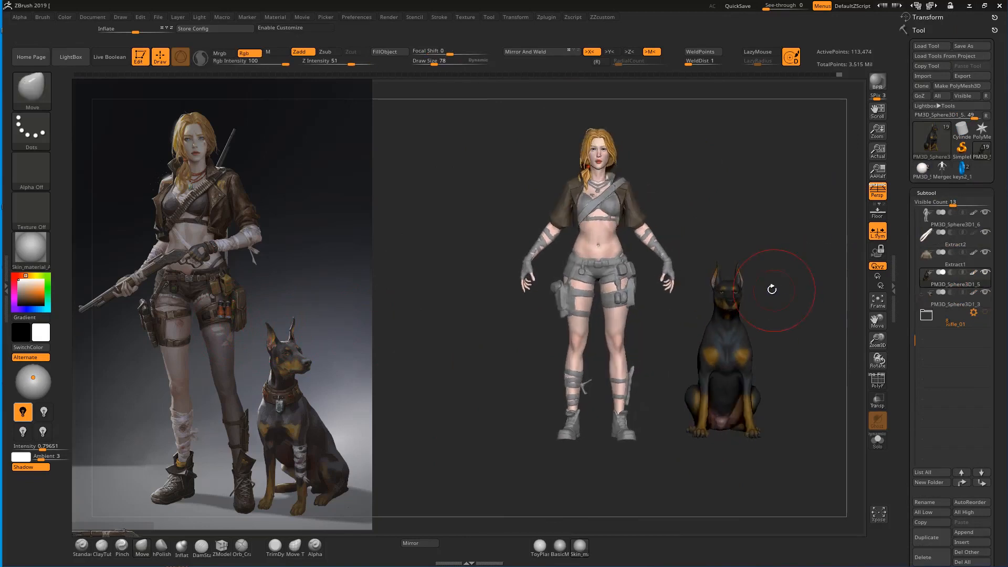
key(w)
alt+drag(738, 389, 791, 227)
click(767, 250)
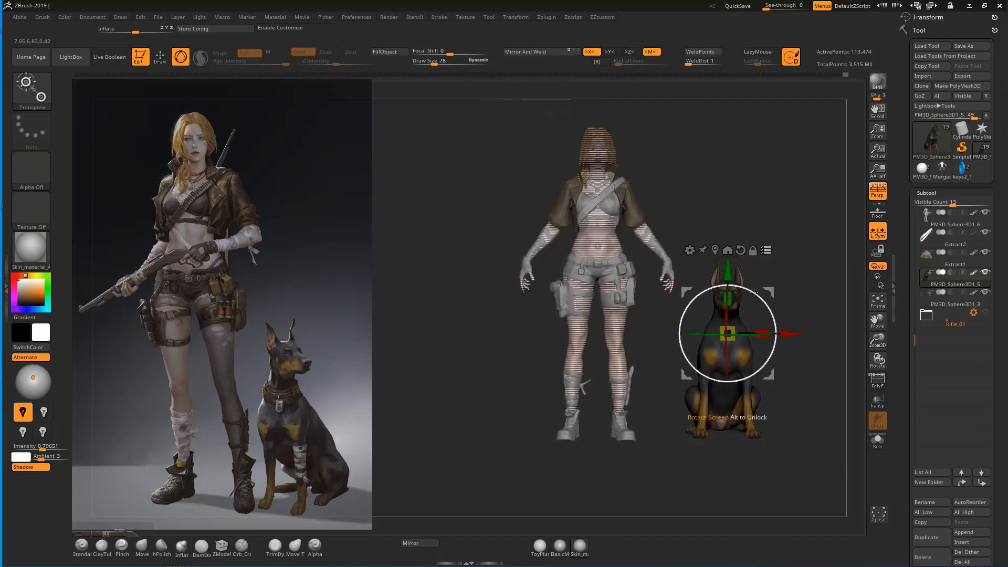
drag(769, 291, 793, 262)
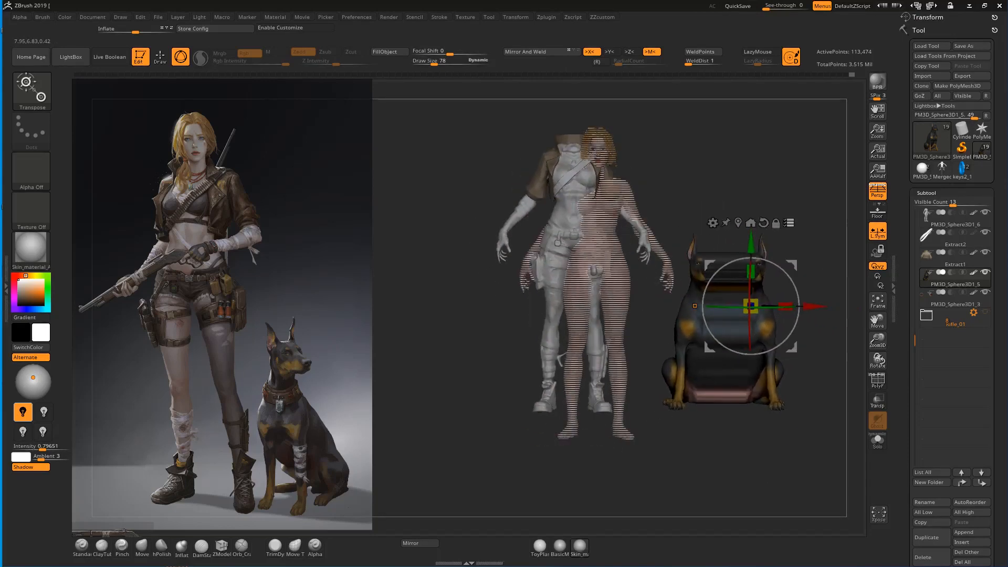
key(ctrl+z)
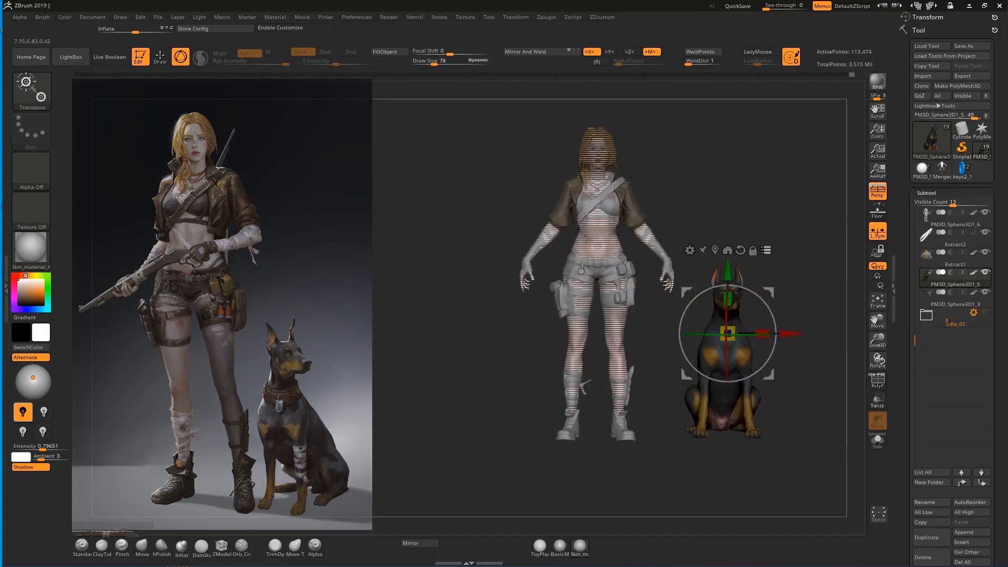
Exclude the woman's subtools from the gizmo selection so only the dog is affected, and turn off symmetry.
ctrl+shift+drag(474, 106, 653, 435)
alt+drag(774, 198, 728, 282)
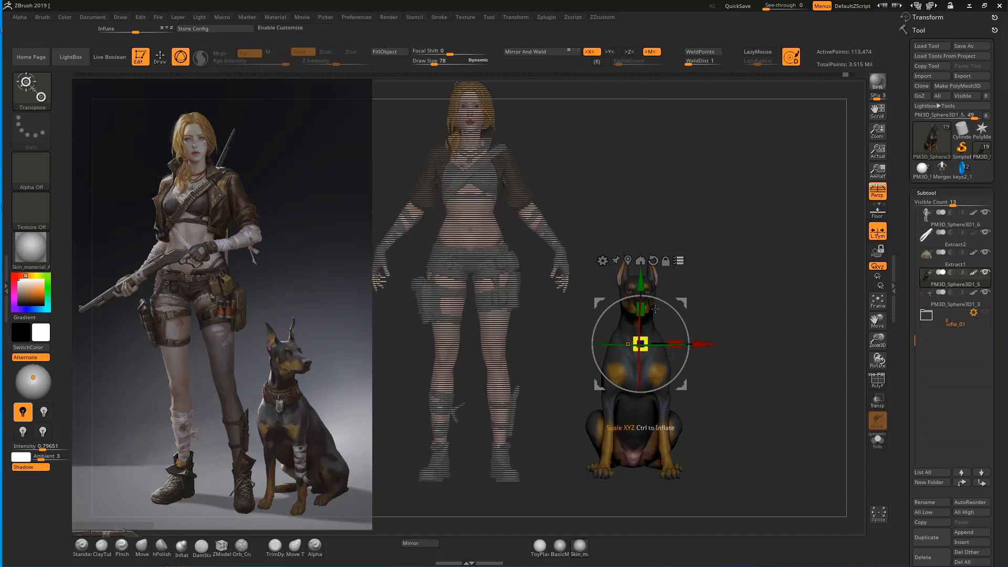
key(x)
Place the gizmo pivot on the ground midway between the dog's paws and turn off perspective.
alt+drag(683, 304, 676, 430)
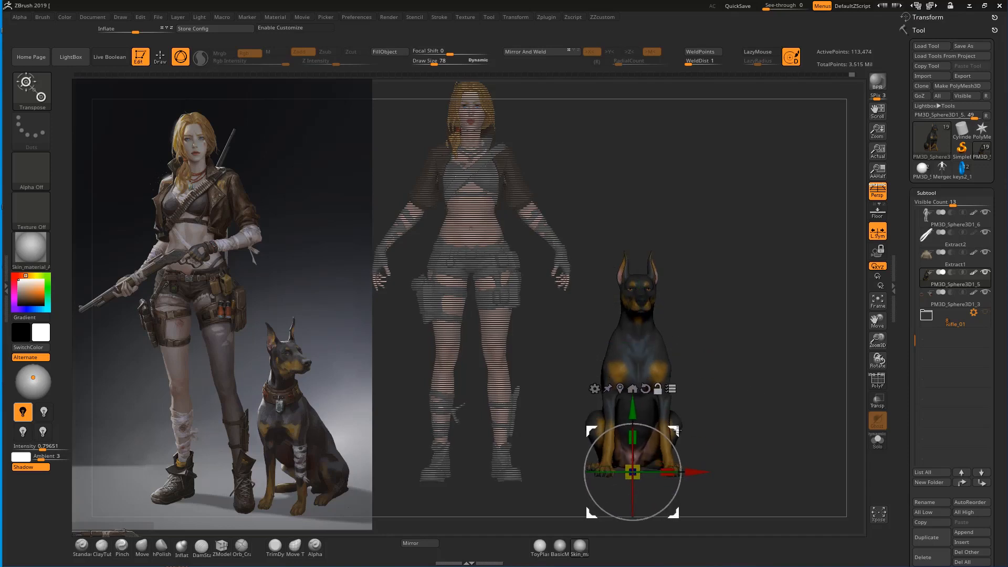
click(874, 196)
alt+drag(757, 285, 688, 314)
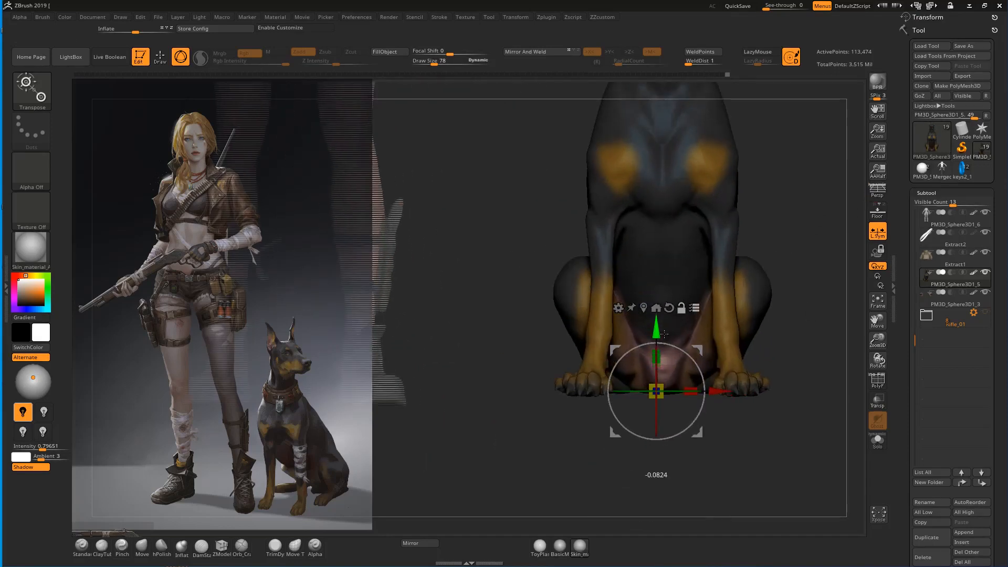
alt+drag(700, 351, 705, 348)
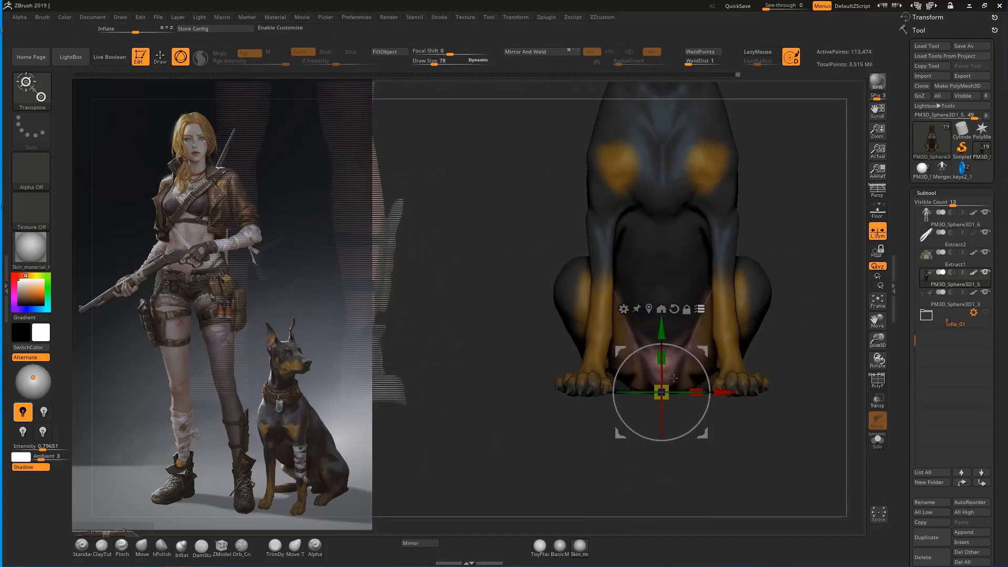
alt+drag(759, 254, 660, 170)
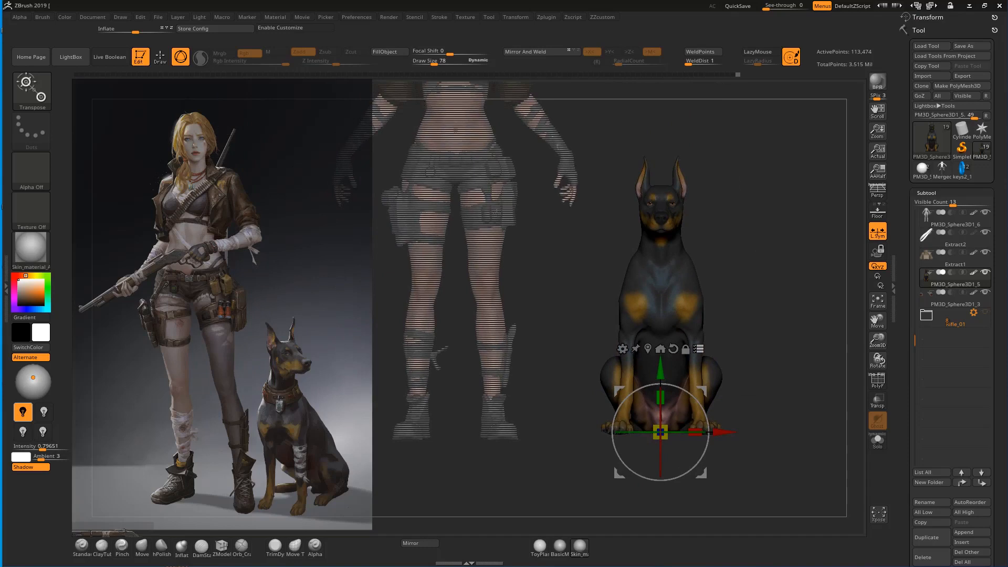
Scale the dog down slightly and uniformly from the pivot at its paws, comparing its size with the woman.
drag(661, 433, 661, 435)
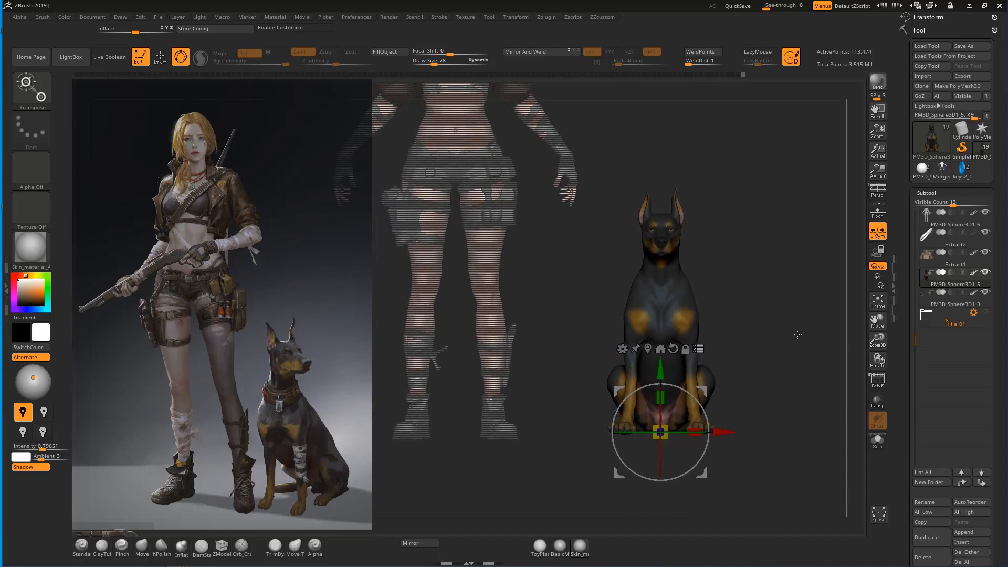
key(q)
mouse_move(774, 315)
alt+mouse_down()
mouse_move(772, 284)
mouse_move(786, 314)
mouse_move(749, 314)
mouse_move(772, 343)
mouse_move(769, 309)
alt+mouse_up()
key(w)
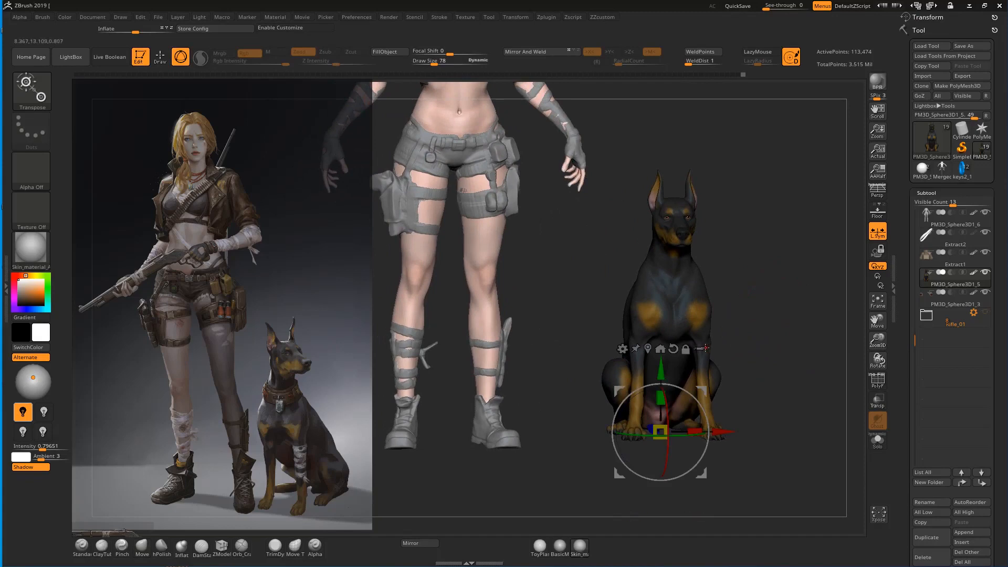
mouse_move(769, 268)
mouse_down()
mouse_move(729, 227)
mouse_move(740, 323)
mouse_up()
key(q)
Select the woman's body and refine the sides of her waist with the Standard brush, smoothing the surface.
drag(703, 268, 559, 291)
alt+click(561, 239)
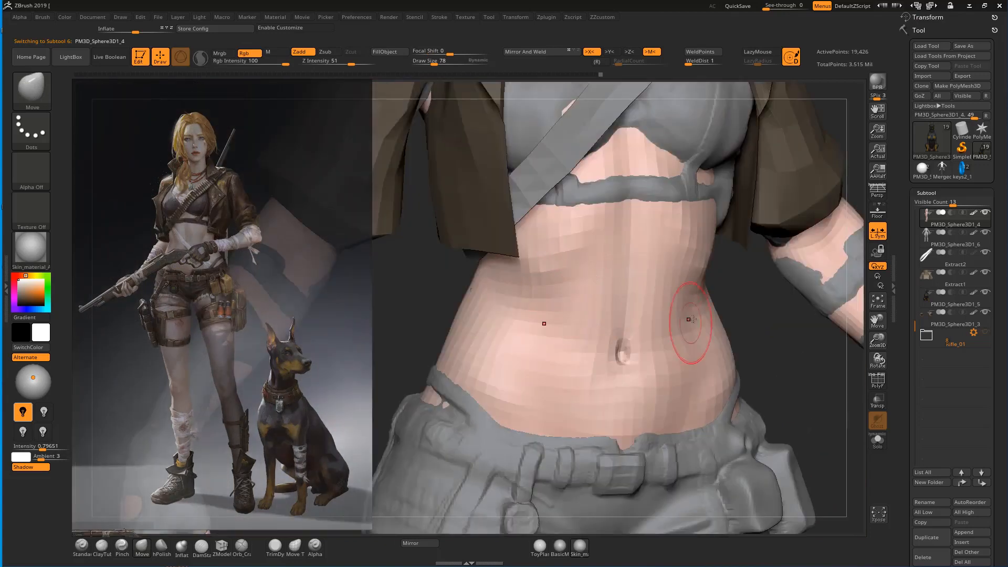
key(b)
key(s)
key(t)
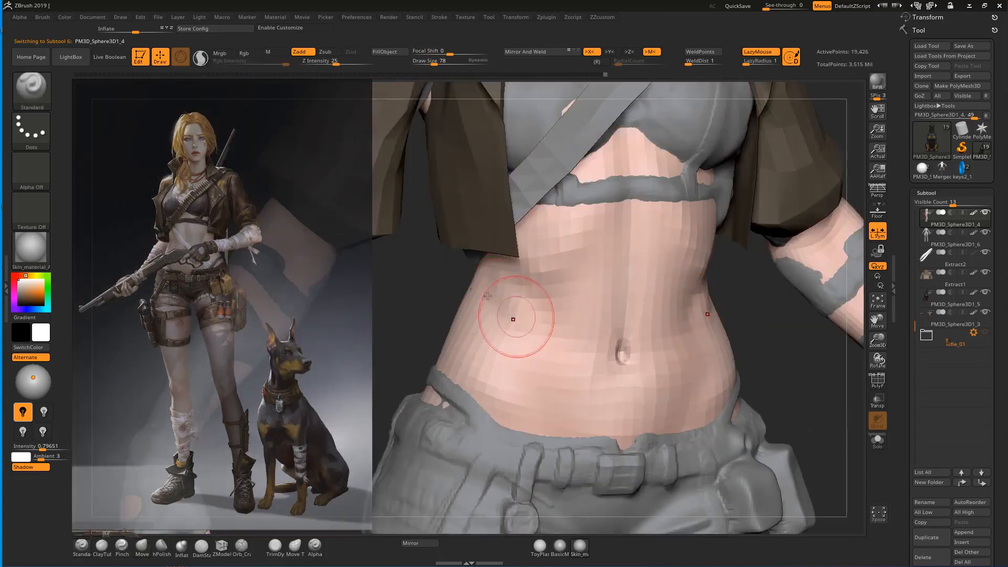
key(shift)
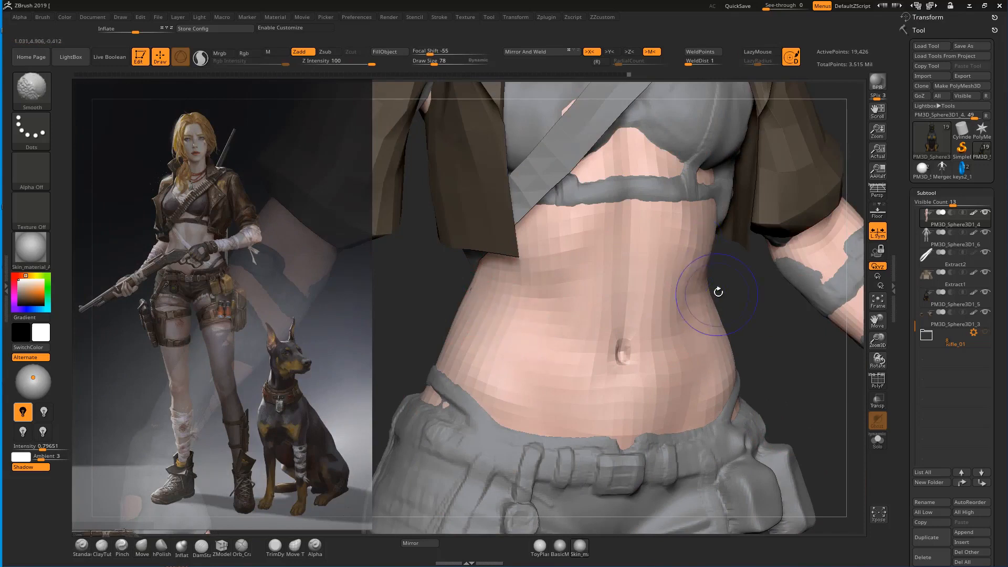
alt+drag(772, 278, 757, 187)
drag(745, 225, 712, 222)
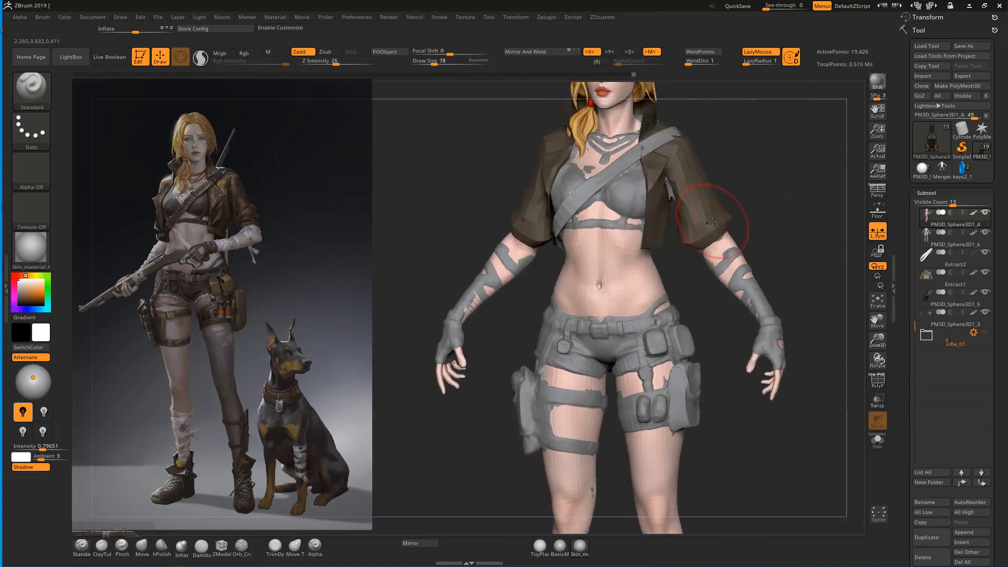
drag(766, 157, 717, 142)
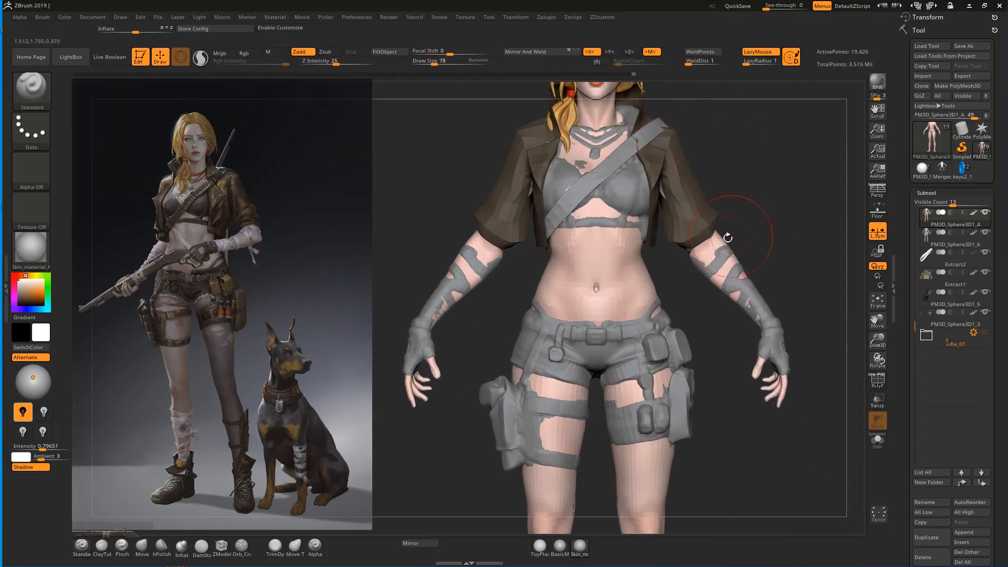
drag(764, 283, 726, 250)
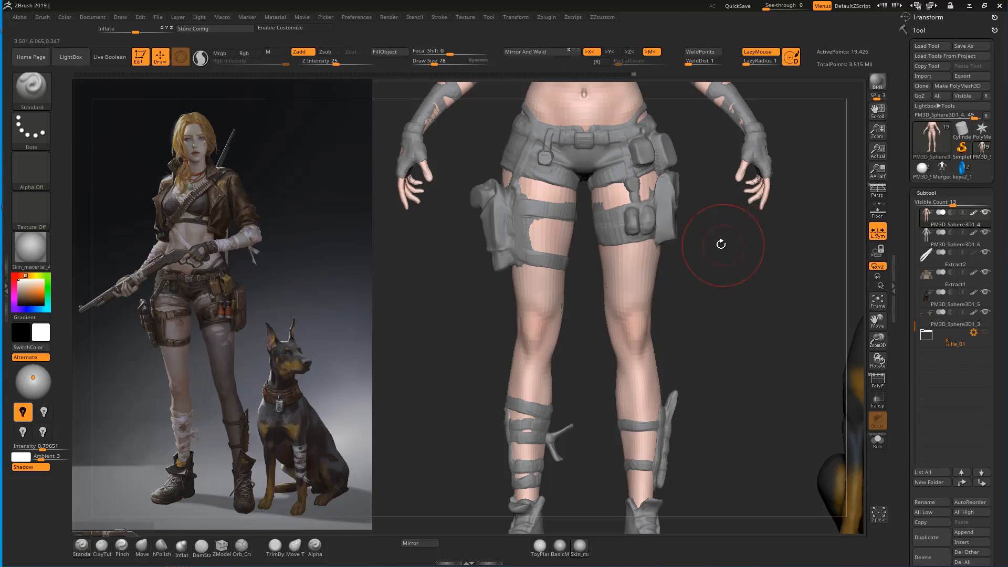
Select the woman's outfit, define the gap beside the thigh holster with the DamStandard brush and remesh the outfit.
mouse_move(765, 252)
mouse_down()
mouse_move(723, 247)
mouse_move(745, 289)
mouse_move(751, 340)
mouse_up()
alt+click(719, 300)
key(b)
key(d)
key(s)
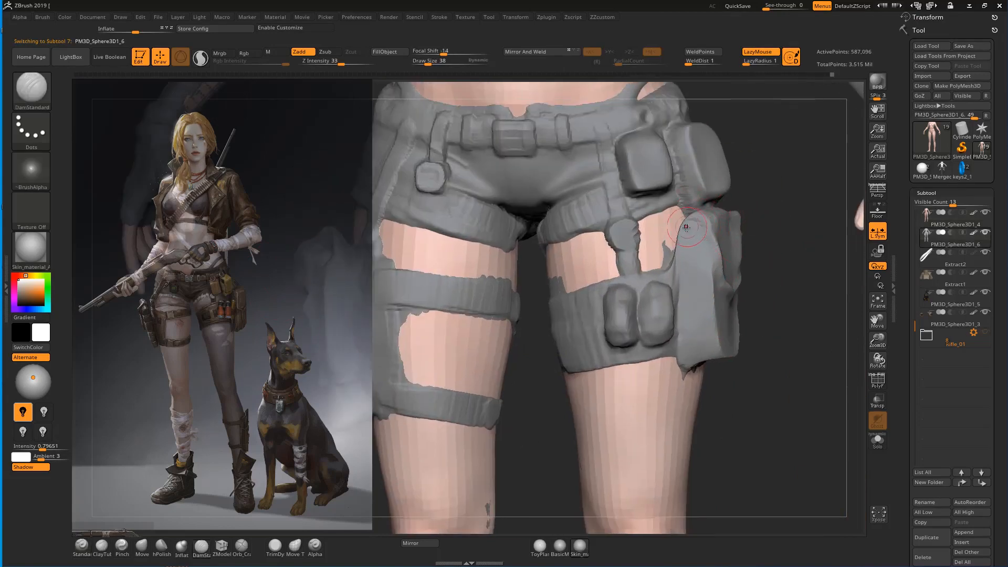
key(ctrl)
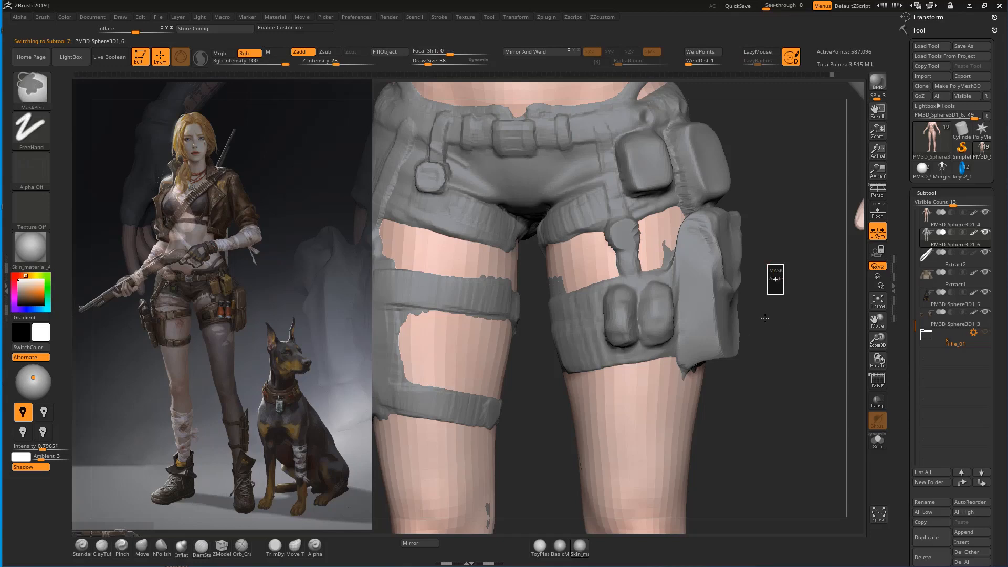
Select the woman's body at a higher subdivision level, try smoothing the thigh above the wide strap and undo the strokes.
alt+click(690, 398)
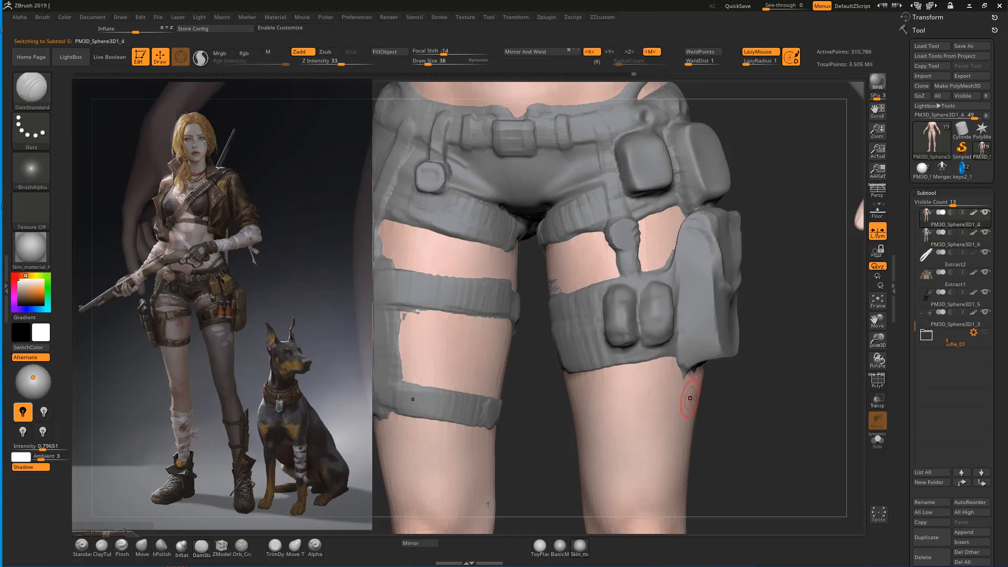
drag(772, 351, 794, 351)
shift+drag(588, 278, 529, 292)
key(ctrl+z)
key(ctrl+z)
Select the outfit again and sculpt the inner pouch on the wide thigh strap with the ClayTubes brush.
alt+click(564, 322)
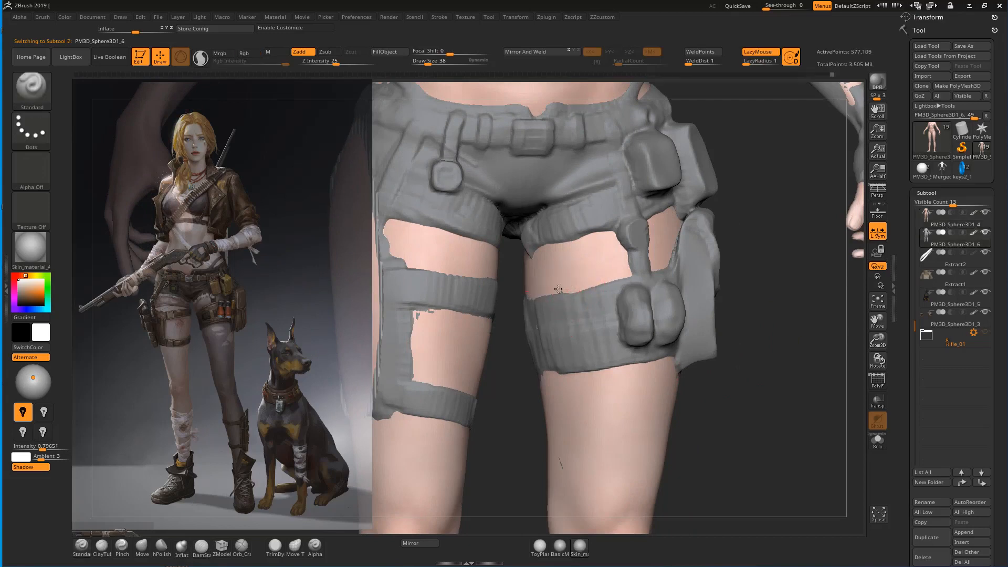
mouse_move(776, 309)
mouse_down()
mouse_move(767, 317)
mouse_move(729, 243)
mouse_up()
key(3)
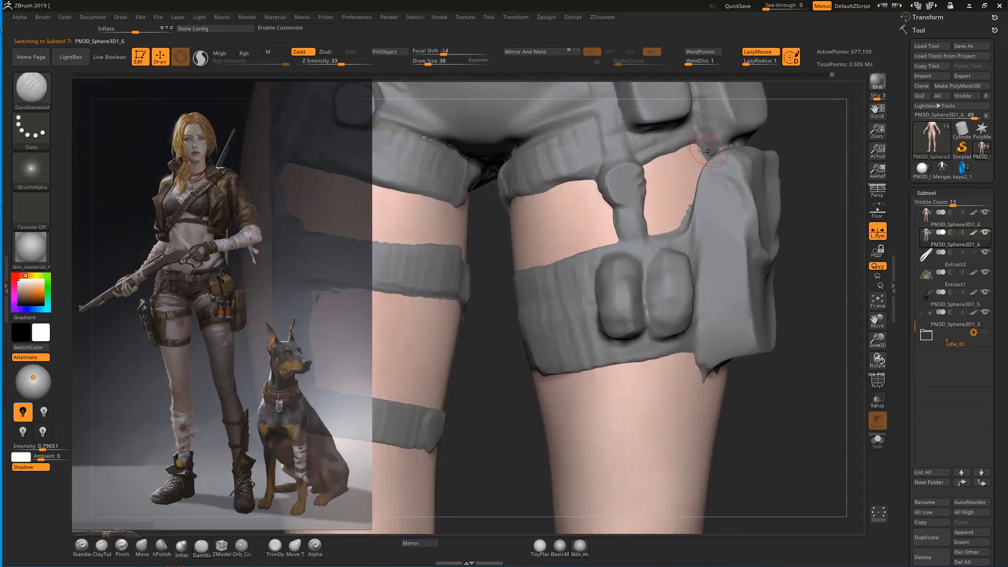
key(2)
drag(613, 239, 622, 275)
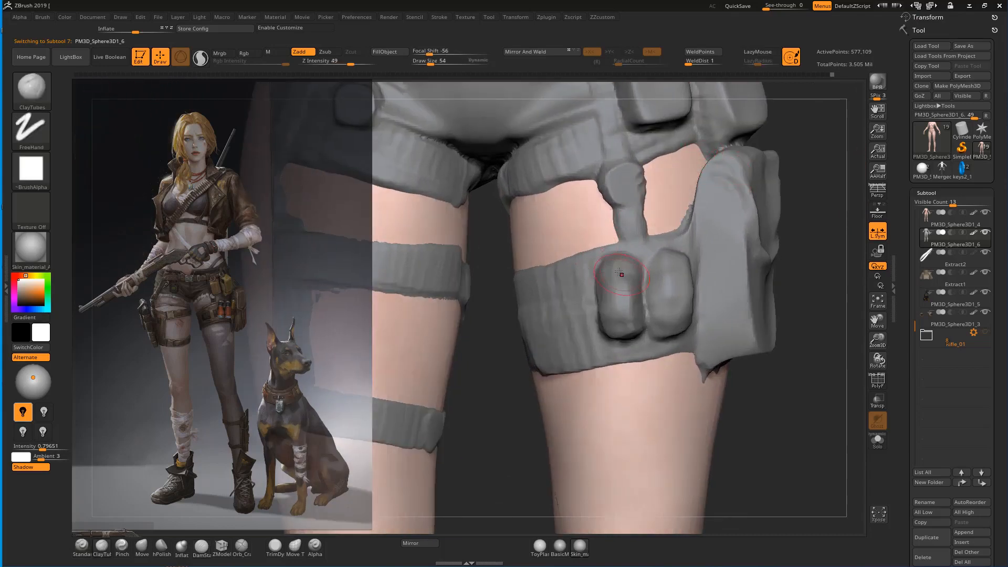
mouse_move(616, 319)
mouse_down()
mouse_move(612, 341)
mouse_move(536, 358)
mouse_up()
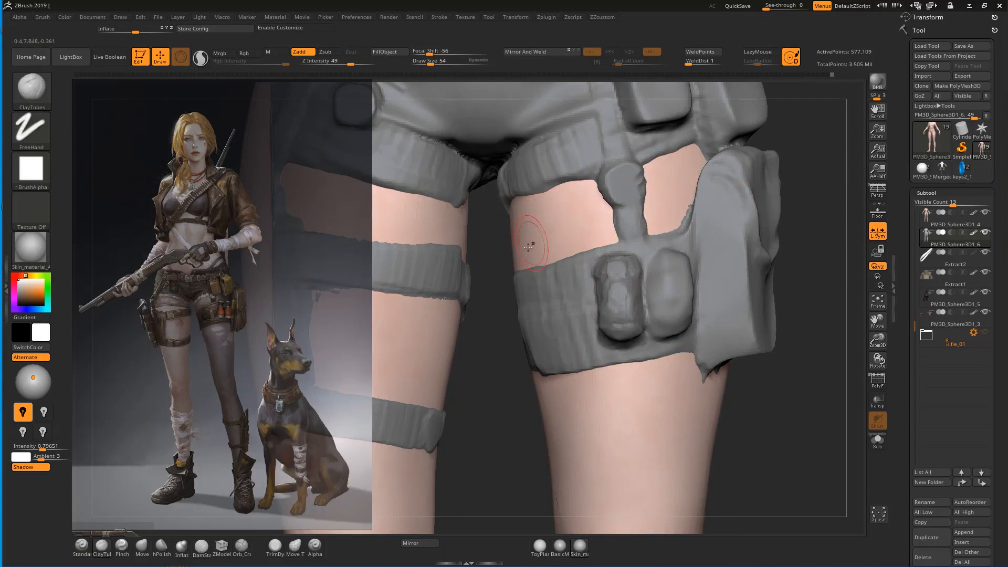
Enlarge and reposition the Spotlight reference image to show the woman's belt and thigh pouches up close.
key(z)
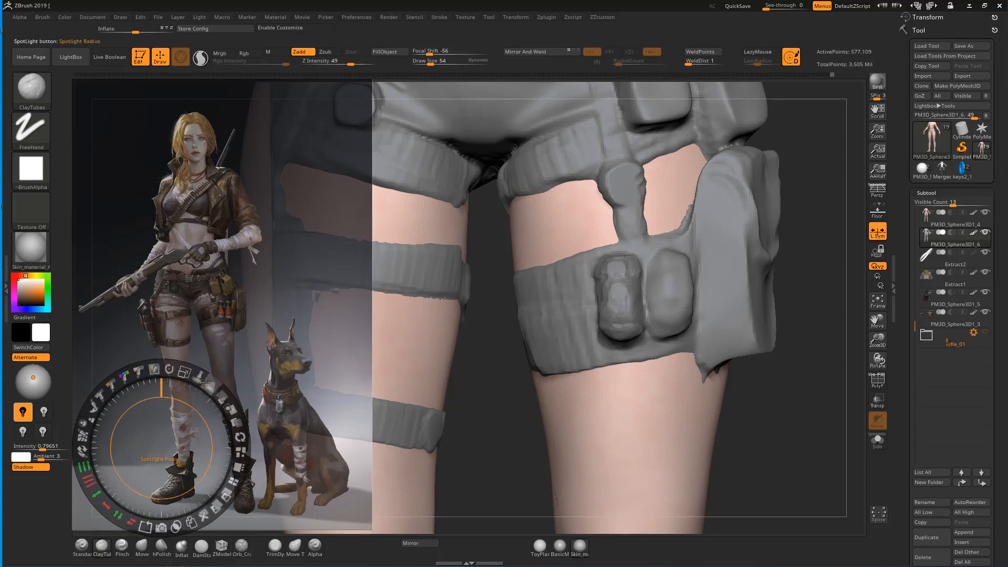
click(220, 304)
drag(236, 250, 224, 342)
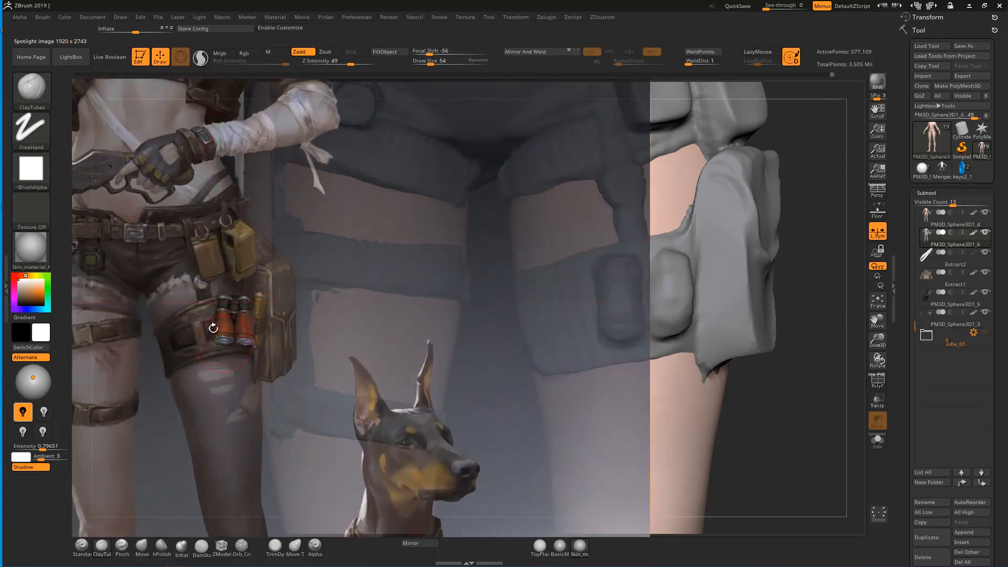
Block in the strap and buckle detail on the thigh band beside the pouches with the ClayTubes brush.
alt+drag(854, 406, 926, 417)
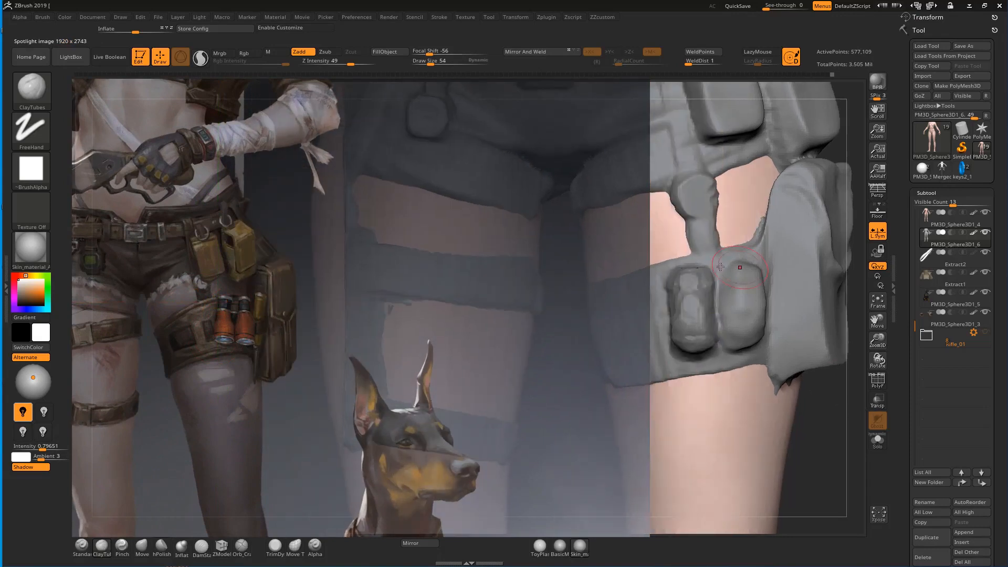
mouse_move(841, 438)
mouse_down()
mouse_move(805, 432)
mouse_move(708, 341)
mouse_up()
key(shift)
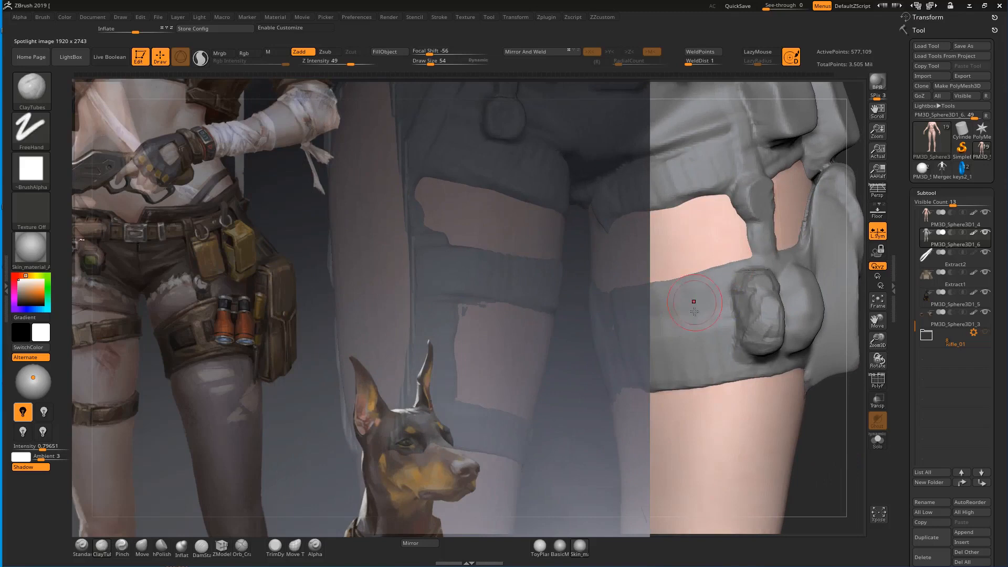
mouse_move(727, 323)
mouse_down()
mouse_move(663, 331)
mouse_move(656, 343)
mouse_up()
alt+drag(823, 435, 846, 425)
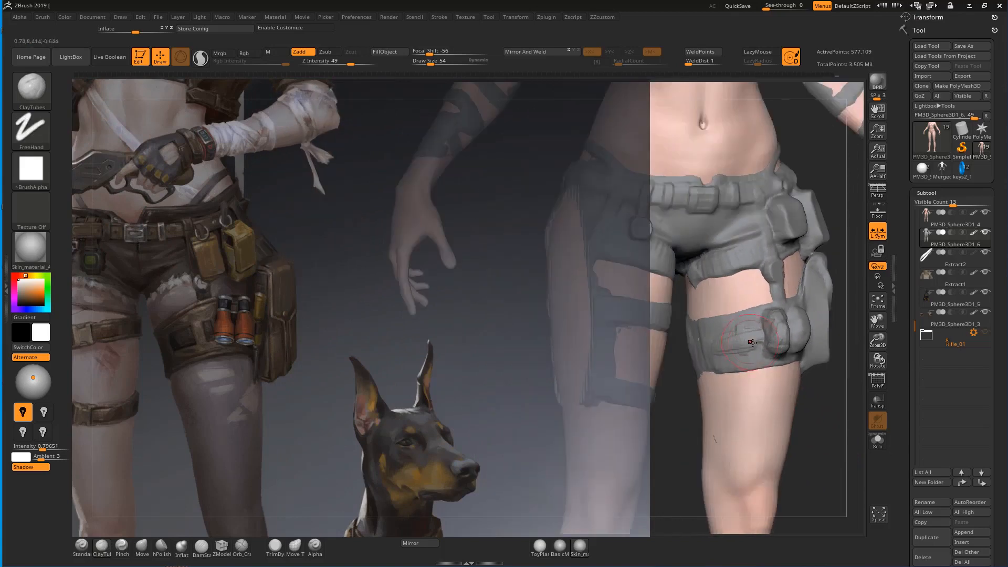
Carry the raised strap and its vertical loops around the back and front of the wide thigh band with ClayTubes, and flatten them with hPolish.
drag(719, 396, 858, 391)
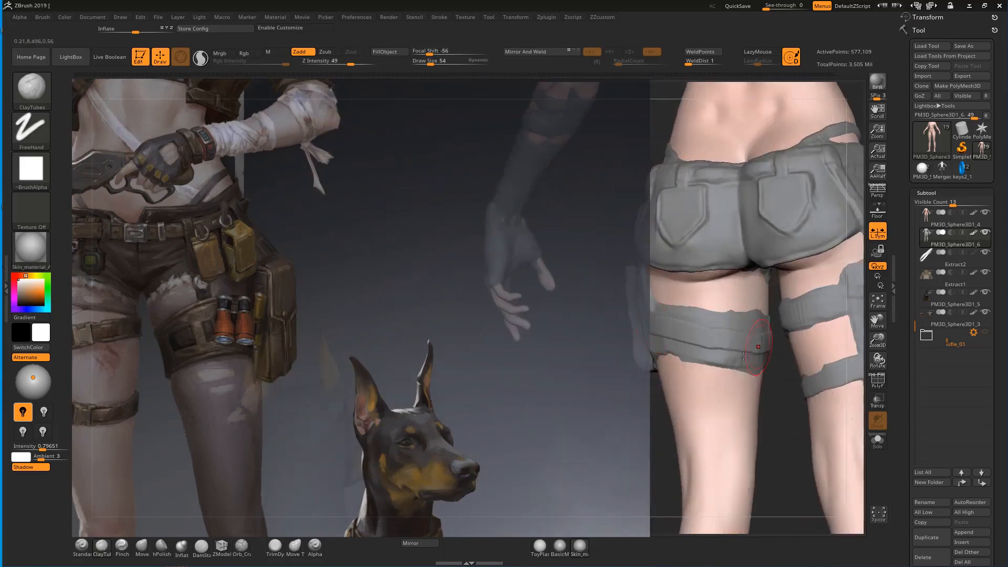
alt+drag(784, 425, 732, 339)
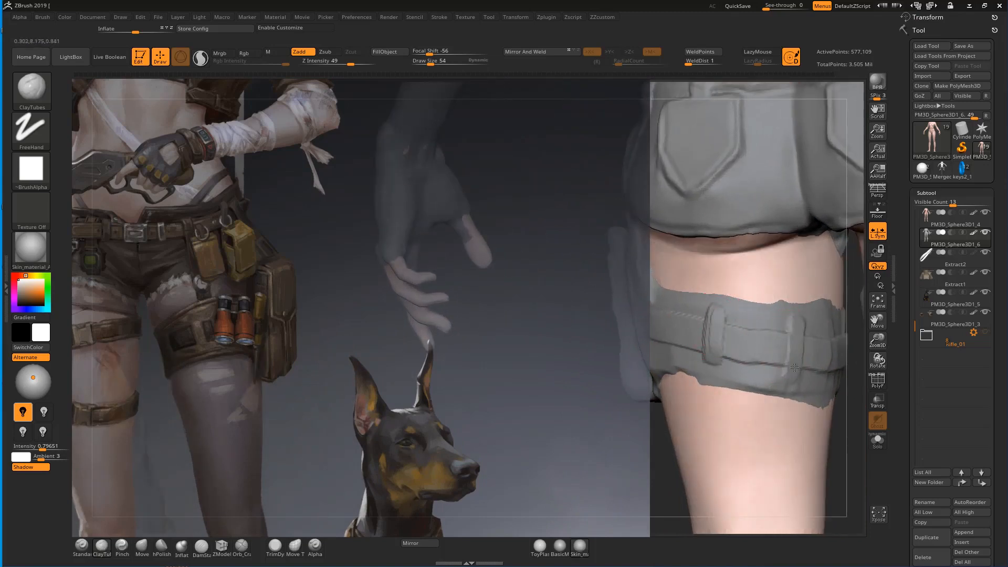
drag(829, 409, 688, 331)
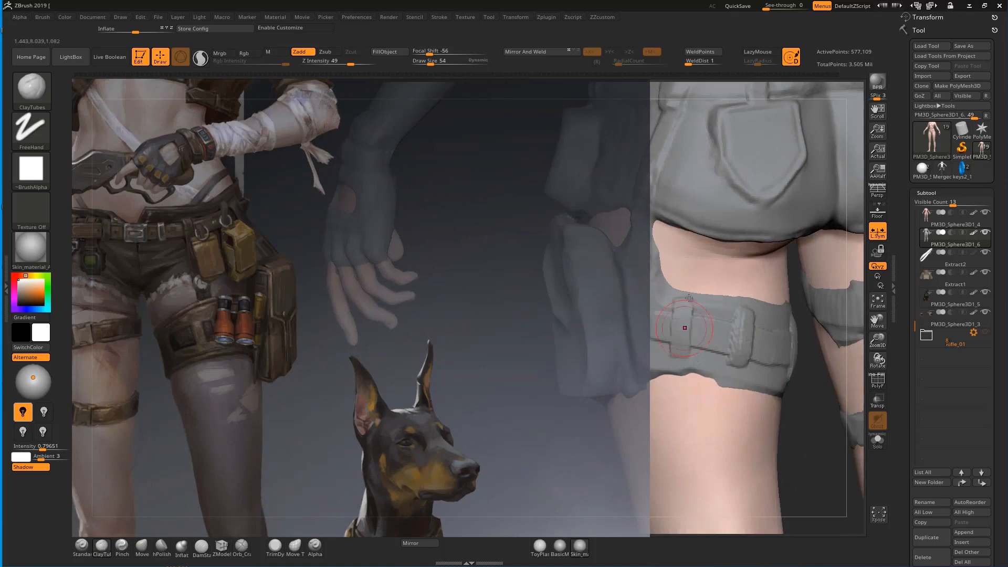
drag(808, 421, 747, 313)
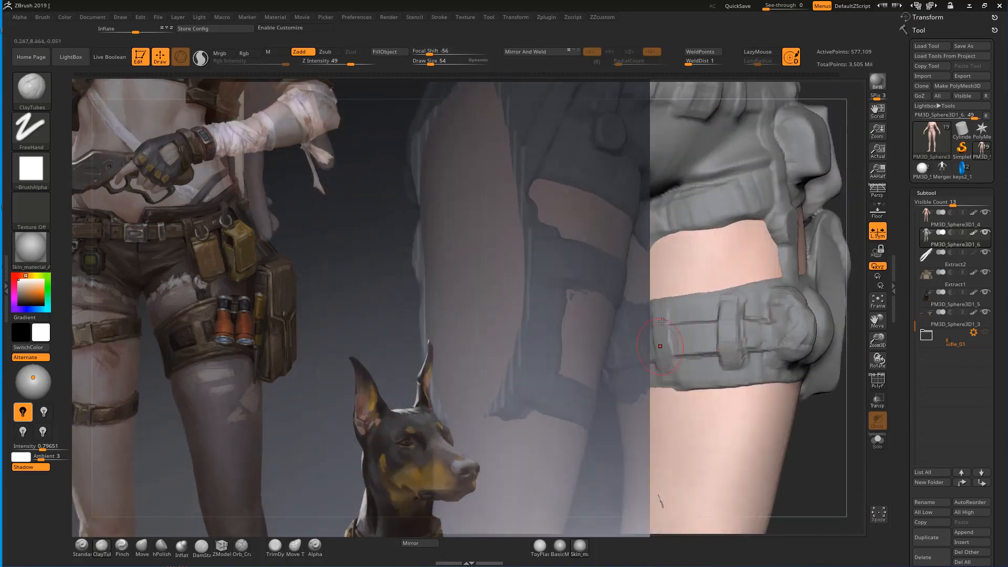
alt+drag(809, 434, 838, 371)
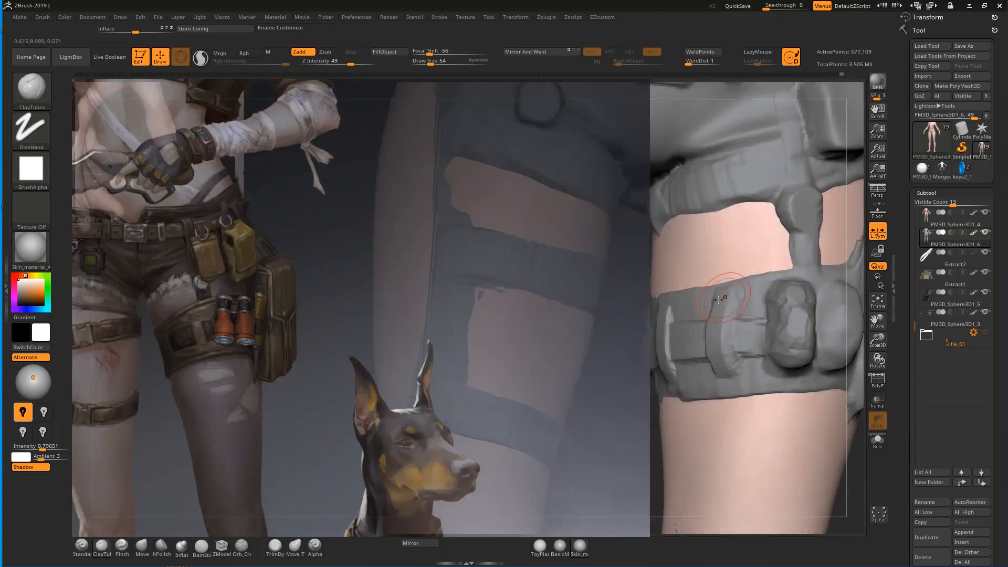
key(shift)
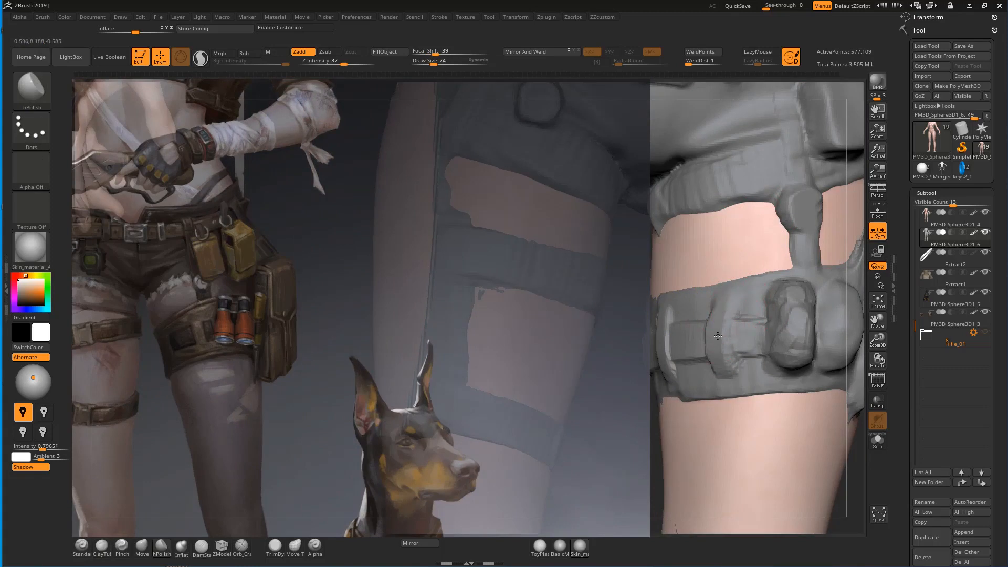
Build up the two small pouches on the wide thigh band with ClayTubes, refine their creases with DamStandard and smooth beside them.
alt+drag(854, 465, 772, 471)
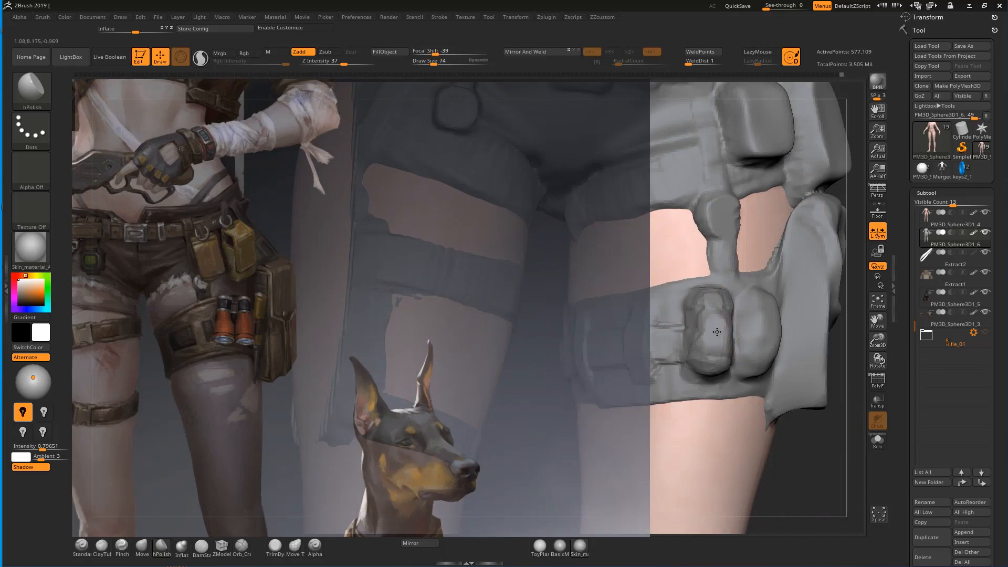
key(b)
key(c)
key(t)
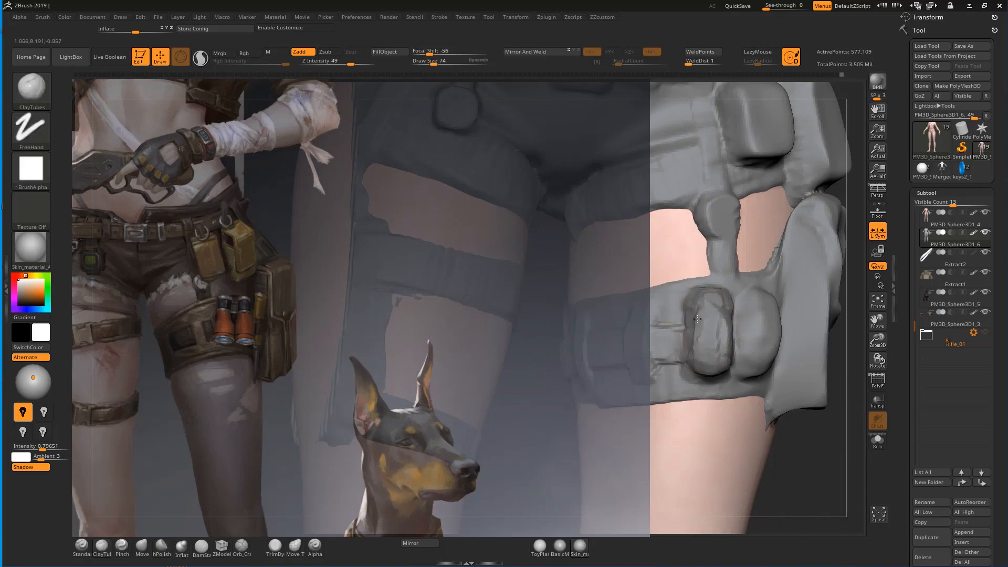
mouse_move(721, 370)
mouse_down()
mouse_move(695, 372)
mouse_move(739, 369)
mouse_move(766, 336)
mouse_move(761, 358)
mouse_move(772, 312)
mouse_move(754, 289)
mouse_up()
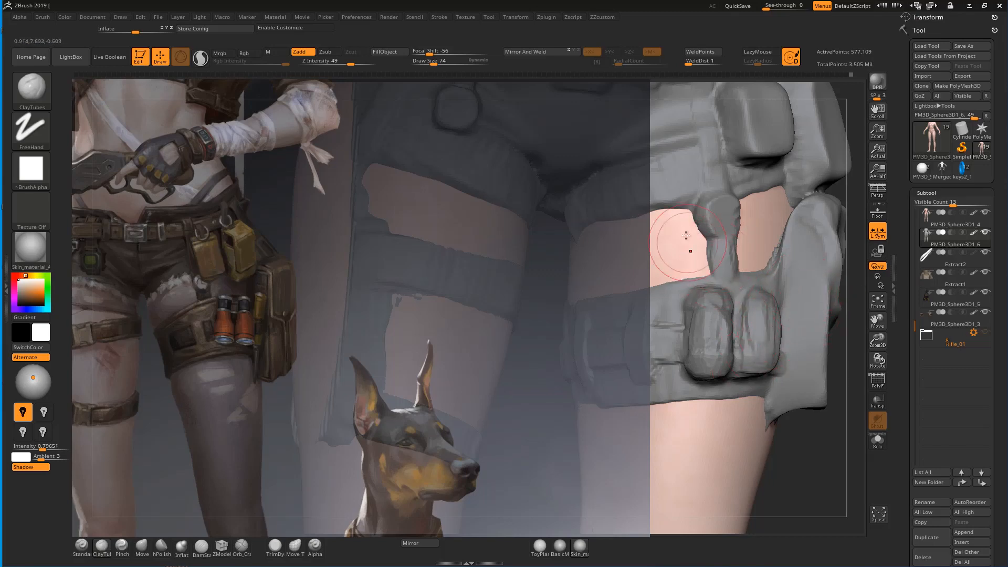
key(b)
key(d)
key(s)
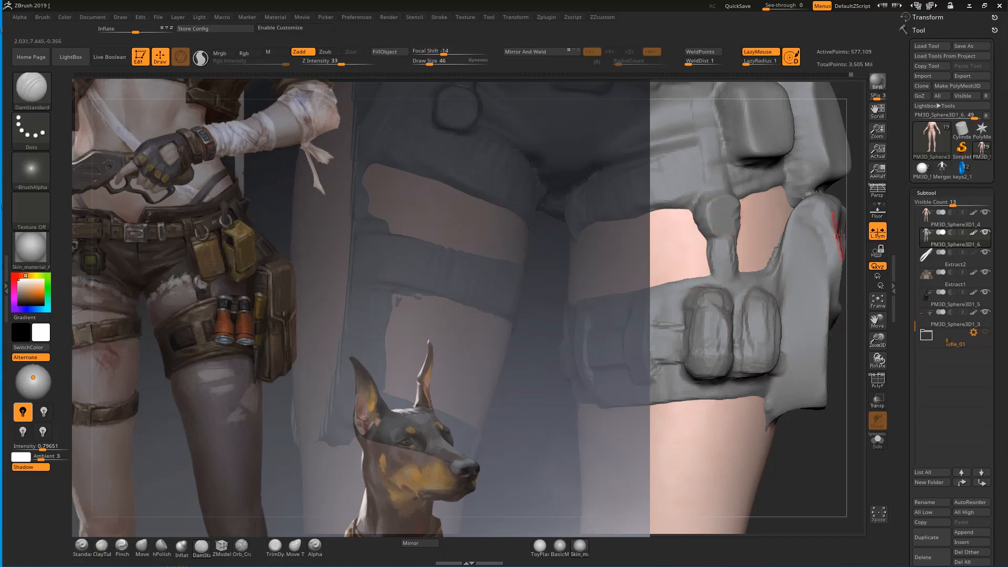
mouse_move(840, 227)
alt+mouse_down()
mouse_move(826, 231)
mouse_move(826, 312)
alt+mouse_up()
mouse_move(678, 288)
shift+mouse_down()
mouse_move(669, 298)
mouse_move(711, 290)
shift+mouse_up()
Shrink and reposition the Spotlight reference image to show the woman's outfit and legs together with the dog.
alt+drag(822, 295, 843, 289)
key(z)
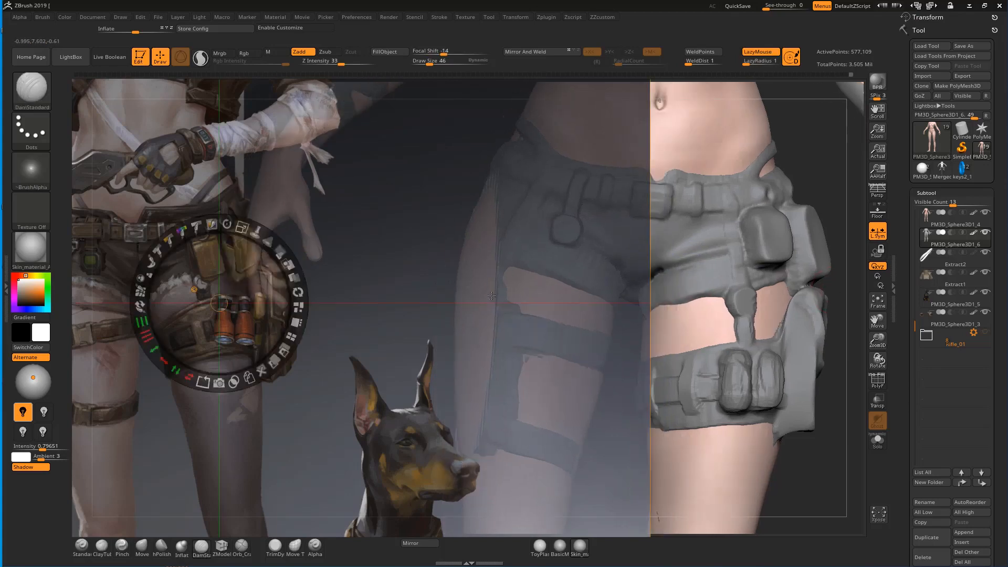
mouse_move(211, 224)
mouse_down()
mouse_move(236, 223)
mouse_move(202, 214)
mouse_up()
drag(236, 268, 241, 244)
key(z)
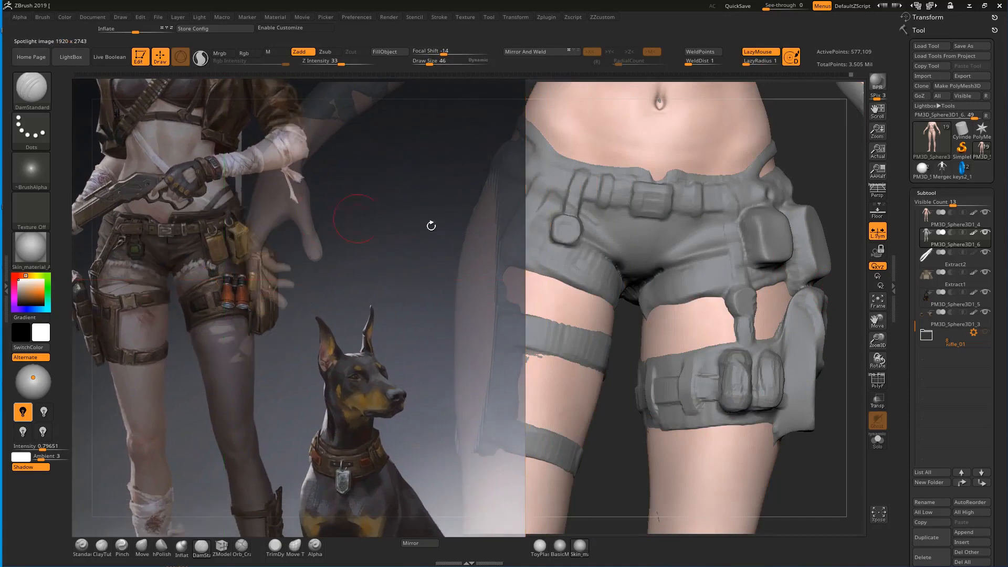
Pick the body, reselect the outfit and smooth the thin strap at the woman's hip above the shorts.
mouse_move(836, 205)
alt+mouse_down()
mouse_move(583, 197)
mouse_move(762, 230)
alt+mouse_up()
alt+click(764, 224)
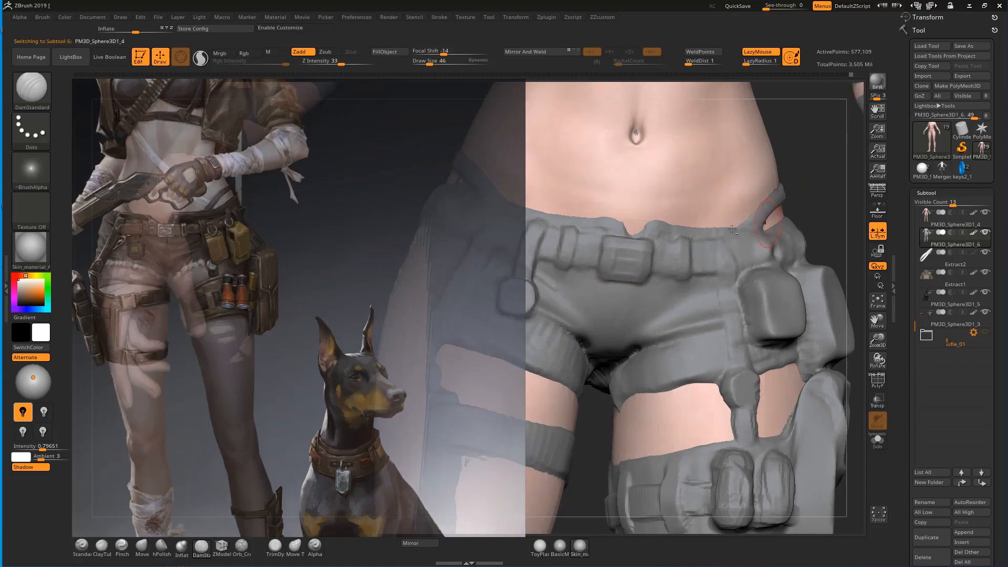
drag(793, 193, 770, 199)
alt+click(770, 199)
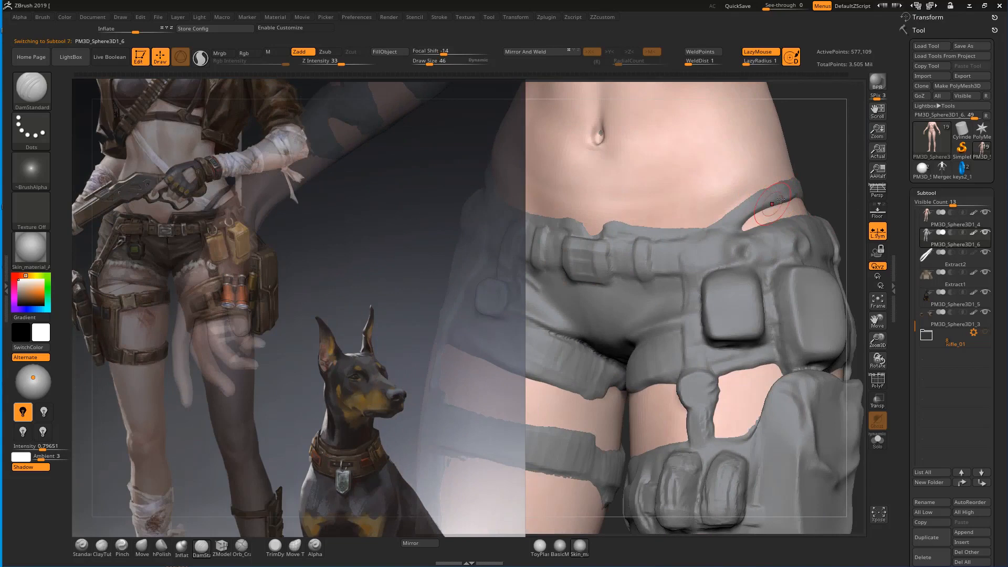
key(shift)
right_drag(813, 167, 826, 181)
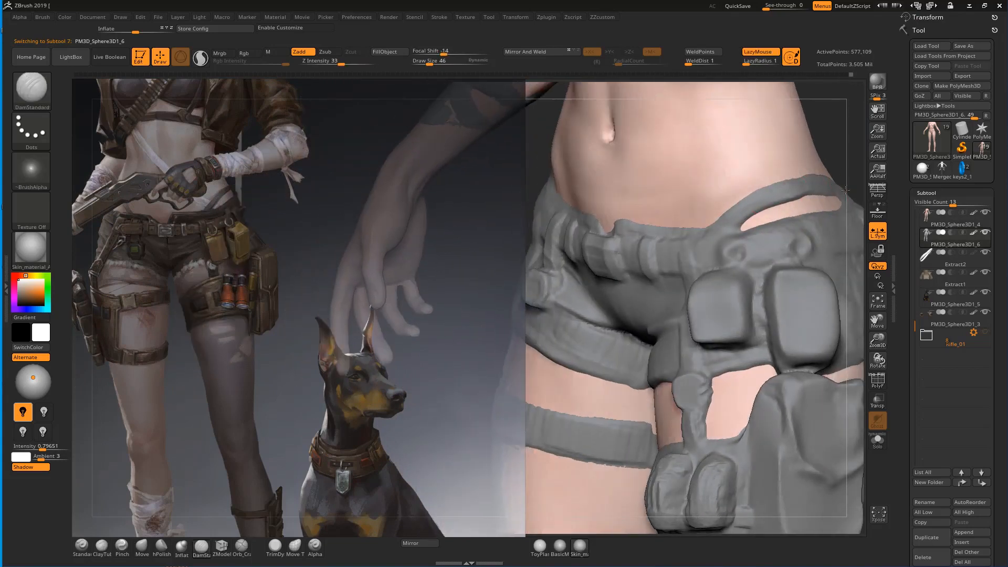
right_drag(837, 133, 520, 179)
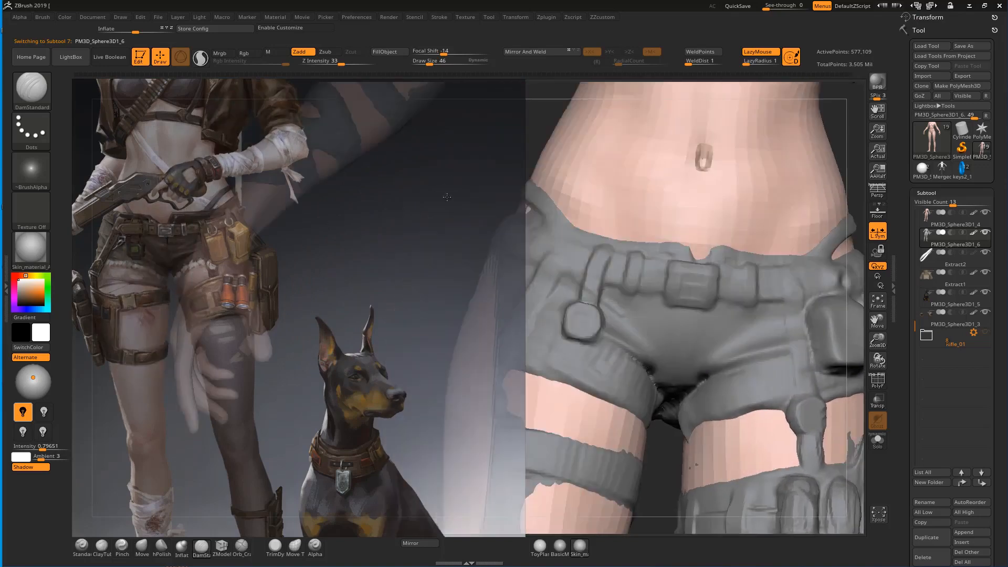
right_drag(605, 166, 604, 214)
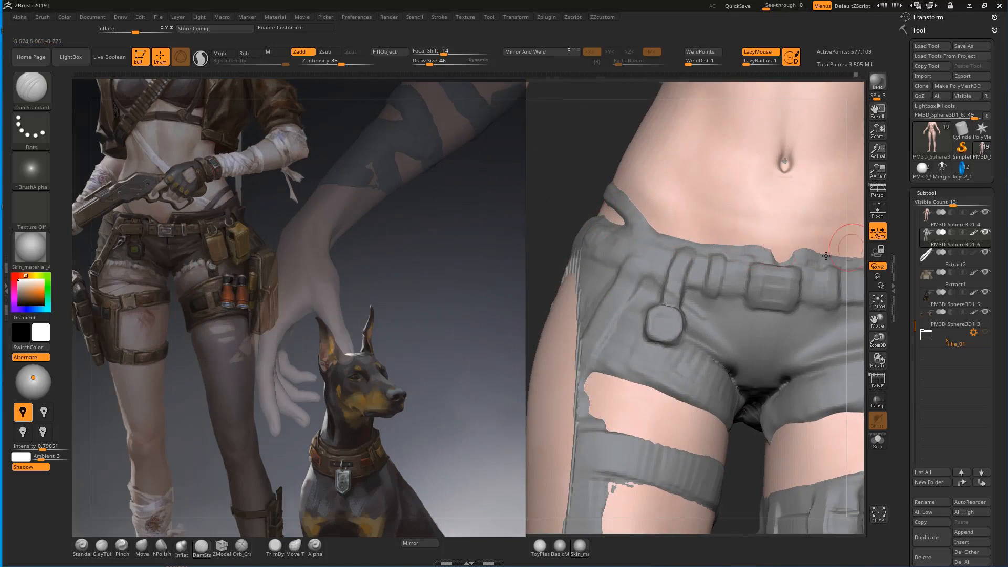
right_drag(581, 203, 596, 151)
Try masking the straps on the woman's right thigh, and undo back to the version with the holster on that thigh.
mouse_move(822, 202)
ctrl+right_down()
mouse_move(750, 341)
mouse_move(817, 364)
mouse_move(796, 359)
ctrl+right_up()
drag(806, 214, 766, 187)
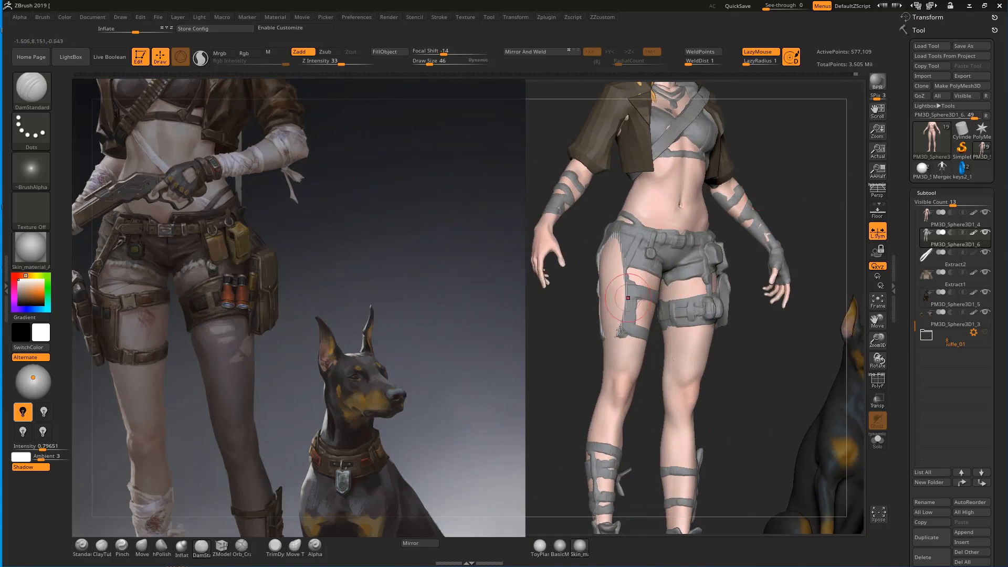
drag(558, 356, 598, 344)
key(ctrl)
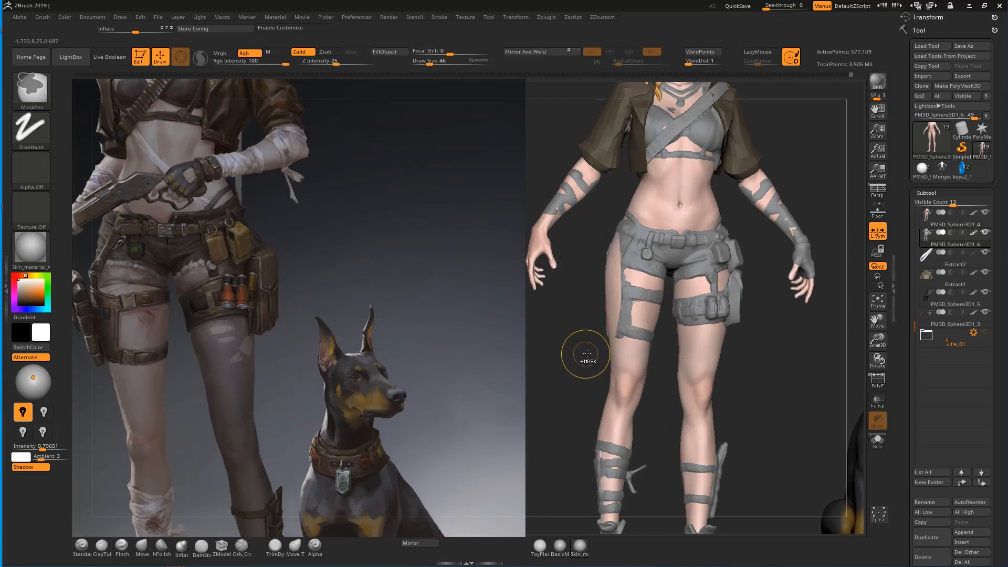
ctrl+drag(649, 287, 650, 297)
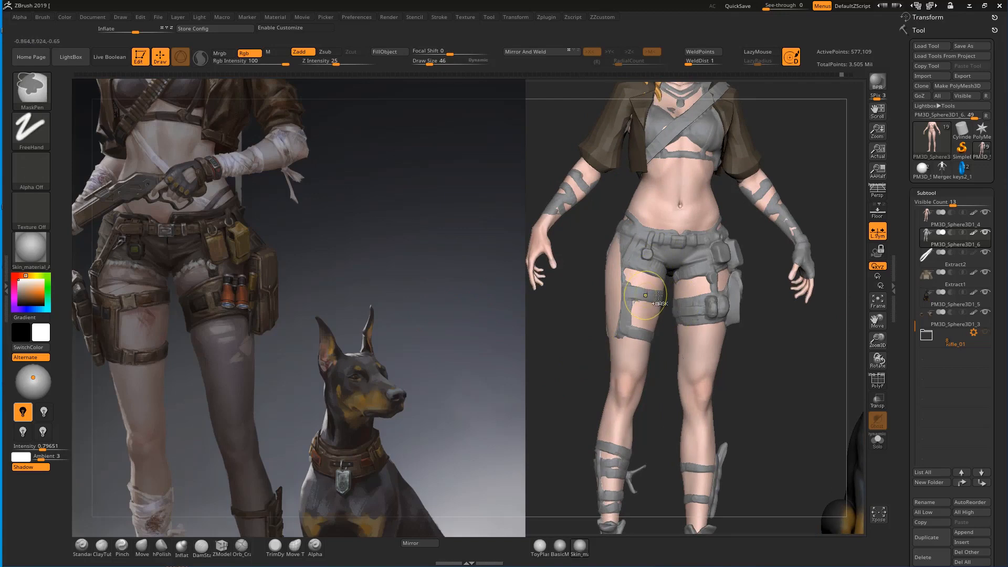
key(ctrl)
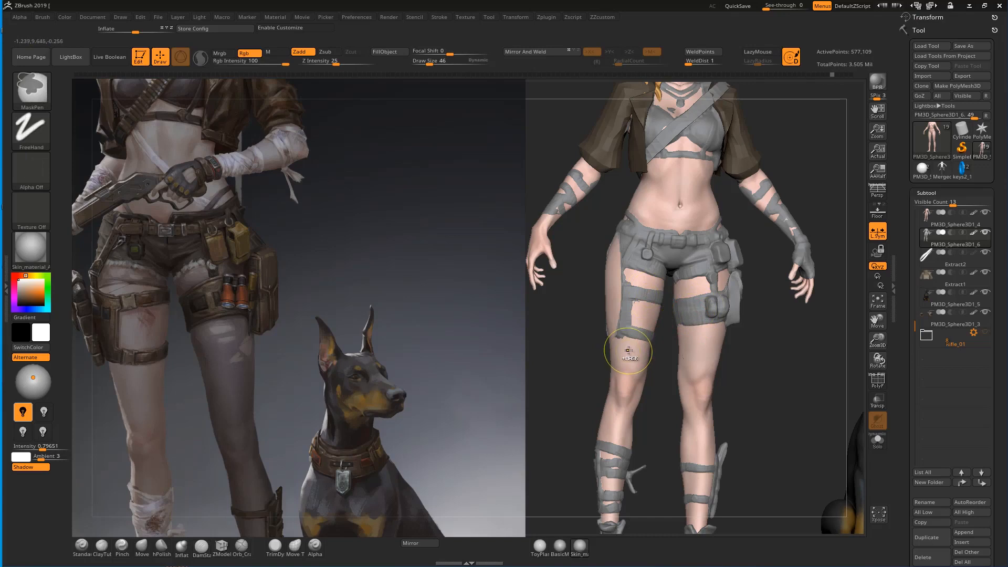
key(ctrl+z)
key(ctrl+z)
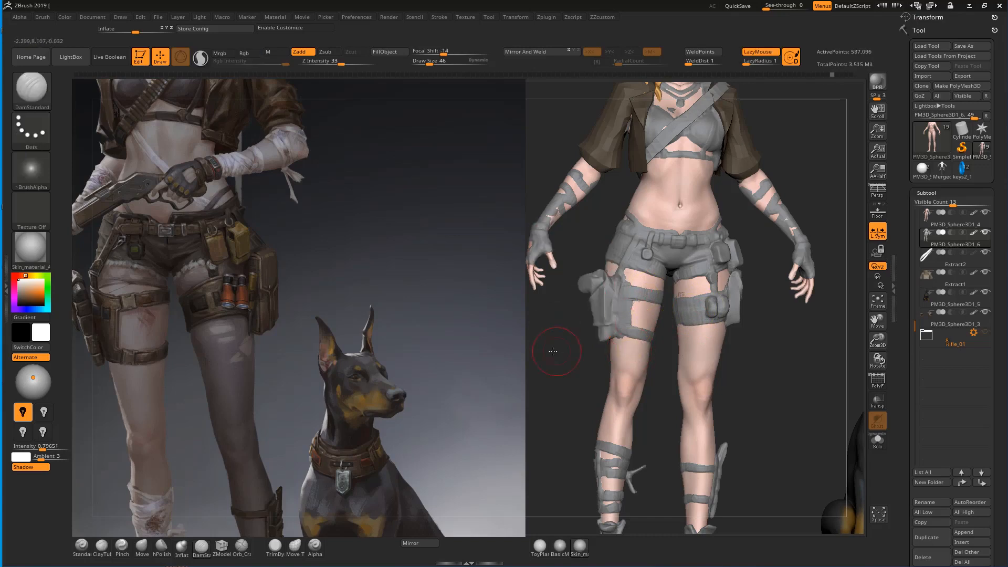
Sculpt strap detail on the front of the woman's wide left thigh band with the ClayTubes brush.
key(f)
alt+drag(767, 330, 795, 440)
mouse_move(826, 479)
mouse_down()
mouse_move(710, 411)
mouse_move(700, 380)
mouse_up()
click(651, 444)
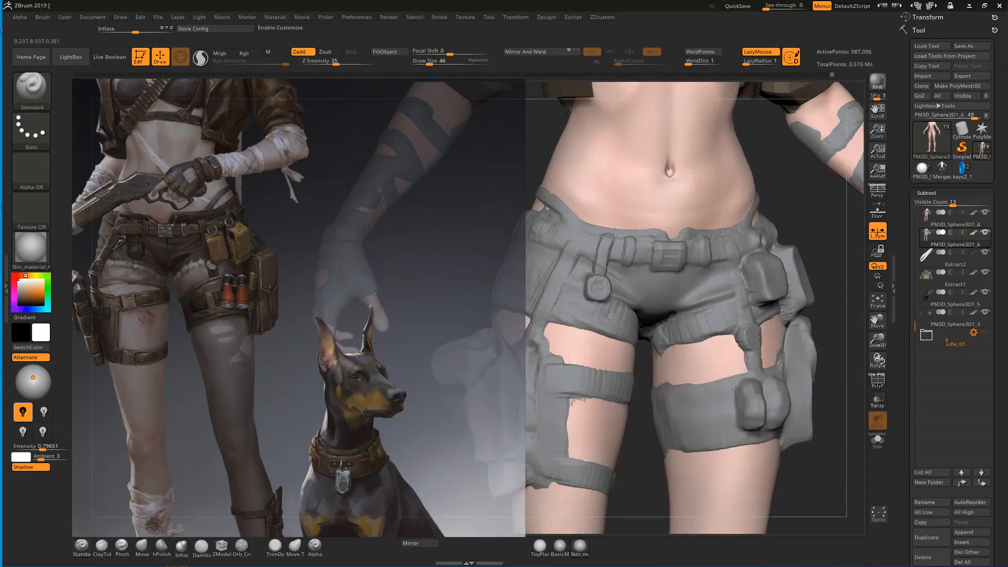
alt+right_drag(728, 391, 758, 337)
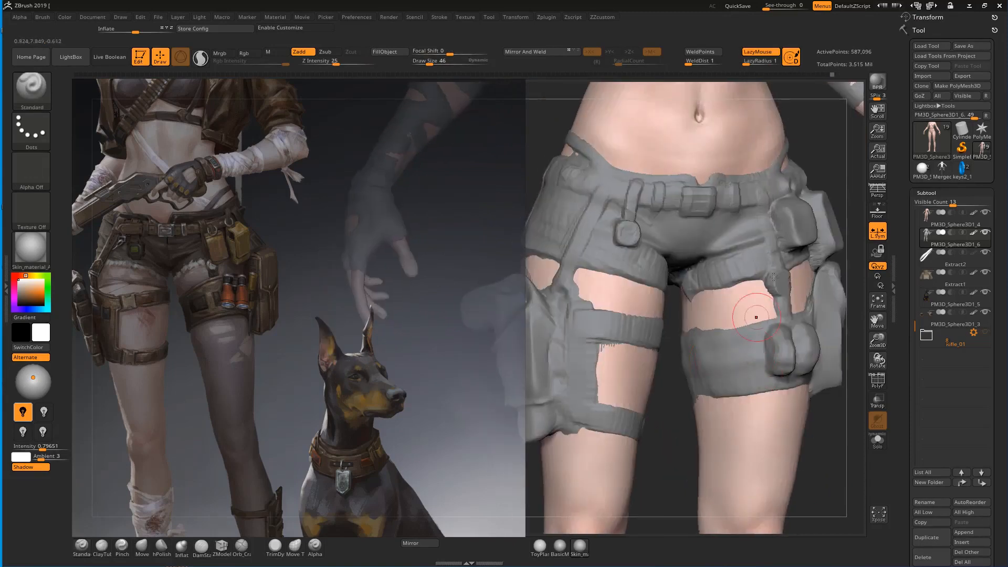
key(b)
key(c)
key(t)
mouse_move(748, 348)
mouse_down()
mouse_move(760, 357)
mouse_move(703, 365)
mouse_up()
Sculpt the horizontal strap and raised vertical loops on the back of the wide thigh band with ClayTubes.
mouse_move(677, 401)
mouse_down()
mouse_move(733, 352)
mouse_move(815, 361)
mouse_up()
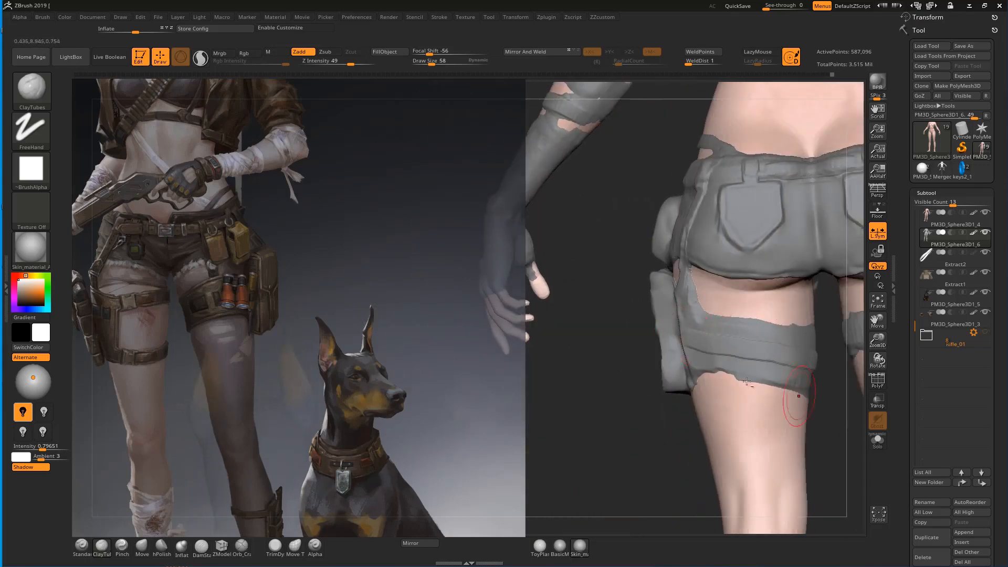
alt+drag(822, 403, 738, 415)
drag(631, 286, 630, 282)
mouse_move(624, 247)
mouse_down()
mouse_move(622, 258)
mouse_move(711, 261)
mouse_up()
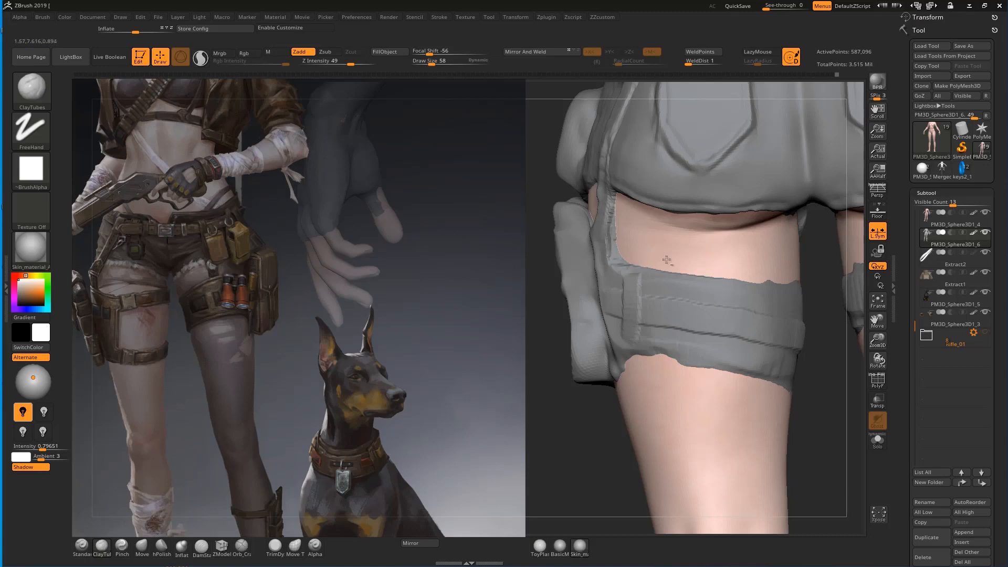
shift+drag(633, 284, 630, 340)
drag(701, 293, 699, 337)
drag(779, 307, 777, 334)
Continue the strap loops around the inner side and front of the wide thigh band, smoothing the edges between strokes.
mouse_move(833, 376)
mouse_down()
mouse_move(799, 496)
mouse_move(789, 494)
mouse_up()
drag(787, 328, 788, 337)
alt+drag(730, 400, 616, 401)
drag(743, 312, 742, 350)
mouse_move(741, 306)
shift+mouse_down()
mouse_move(734, 383)
mouse_move(861, 392)
shift+mouse_up()
key(1)
mouse_move(632, 390)
shift+mouse_down()
mouse_move(630, 381)
mouse_move(561, 386)
shift+mouse_up()
shift+drag(538, 317, 613, 273)
Adjust the shorts and inner thigh straps from behind using a slightly larger Move brush with X symmetry enabled.
mouse_move(743, 441)
mouse_down()
mouse_move(727, 416)
mouse_move(702, 423)
mouse_move(698, 261)
mouse_move(745, 285)
mouse_move(745, 378)
mouse_move(666, 414)
mouse_up()
alt+drag(662, 459, 669, 405)
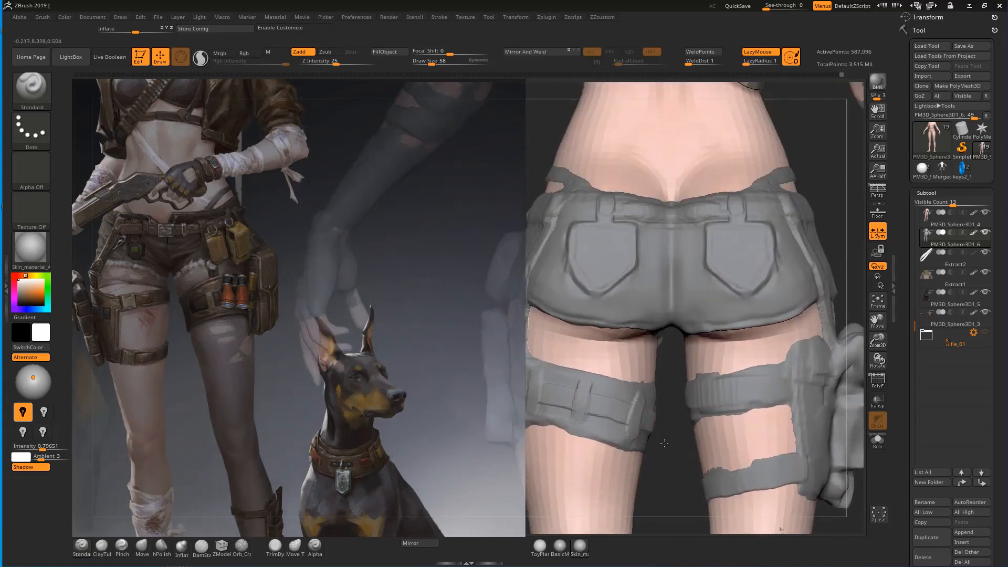
key(b)
key(m)
key(v)
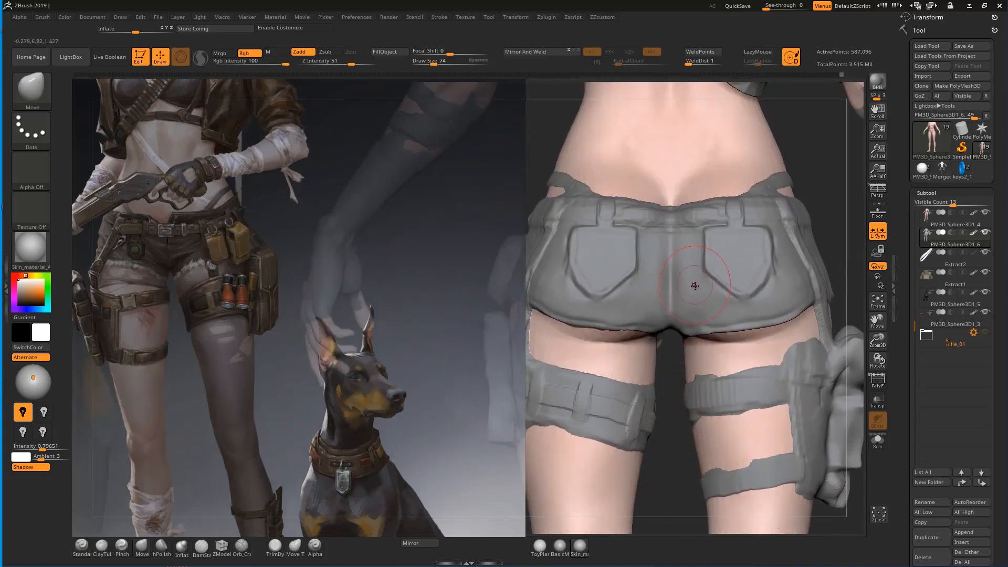
key(bracketright)
key(x)
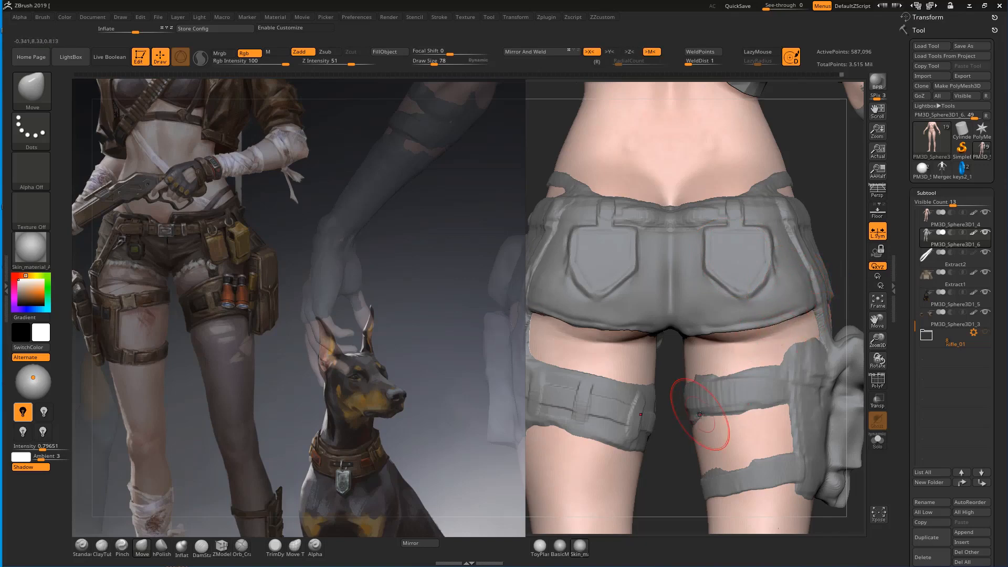
Shape the front of the shorts below the belt buckle with the Move and Standard brushes, and start the centre seam with DamStandard.
mouse_move(682, 450)
alt+mouse_down()
mouse_move(632, 410)
mouse_move(629, 418)
mouse_move(541, 374)
alt+mouse_up()
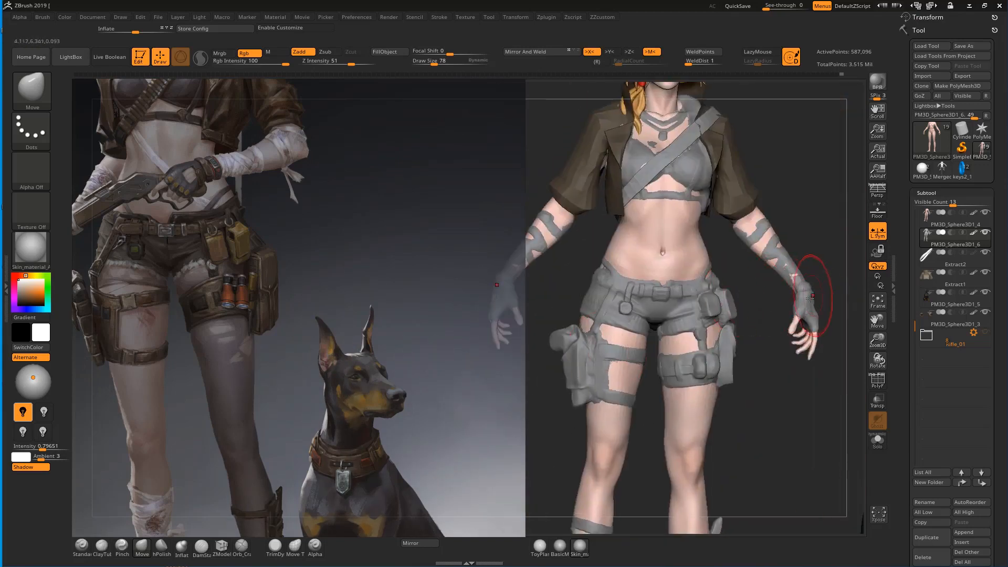
drag(760, 393, 753, 421)
drag(726, 456, 707, 445)
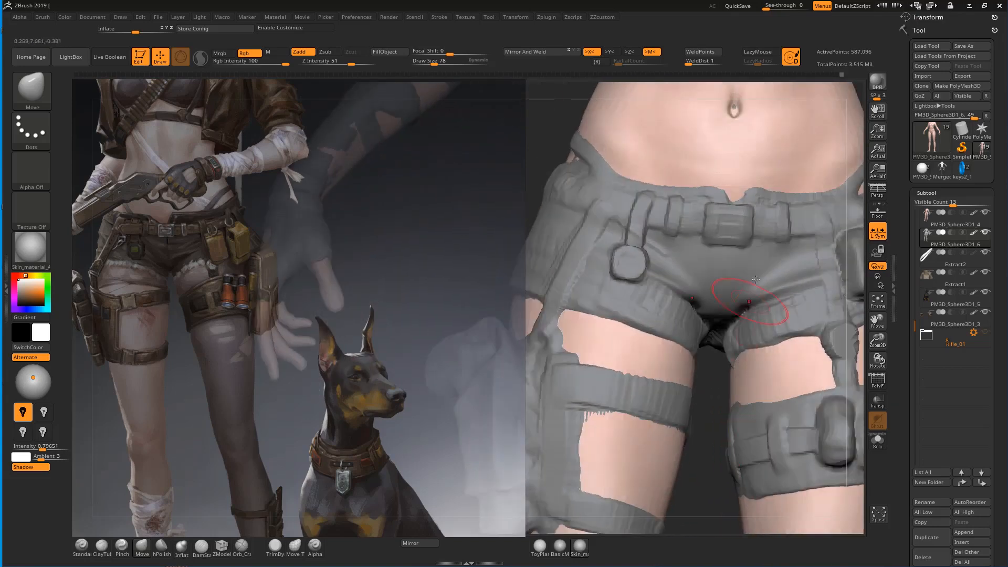
key(b)
key(s)
key(t)
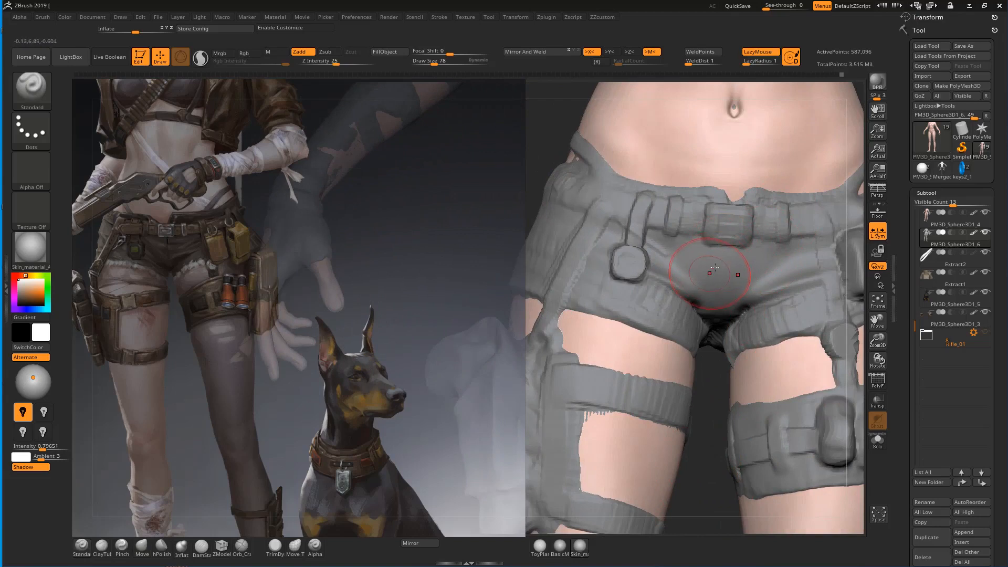
key(b)
key(d)
key(s)
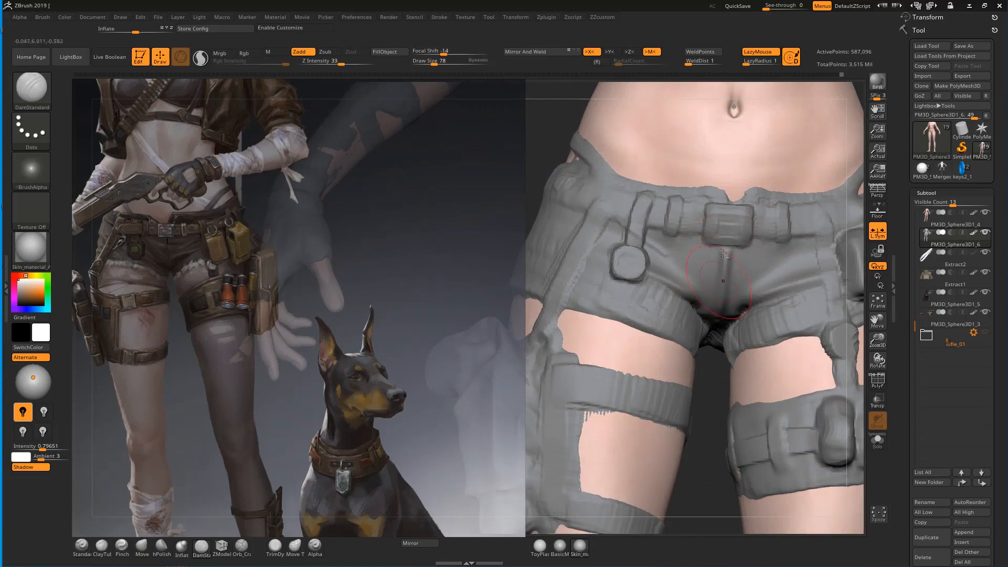
Flatten the front of the shorts below the buckle with hPolish and carve the fly strip with DamStandard, X symmetry off.
key(b)
key(h)
key(p)
mouse_move(697, 489)
alt+mouse_down()
mouse_move(730, 263)
mouse_move(720, 316)
alt+mouse_up()
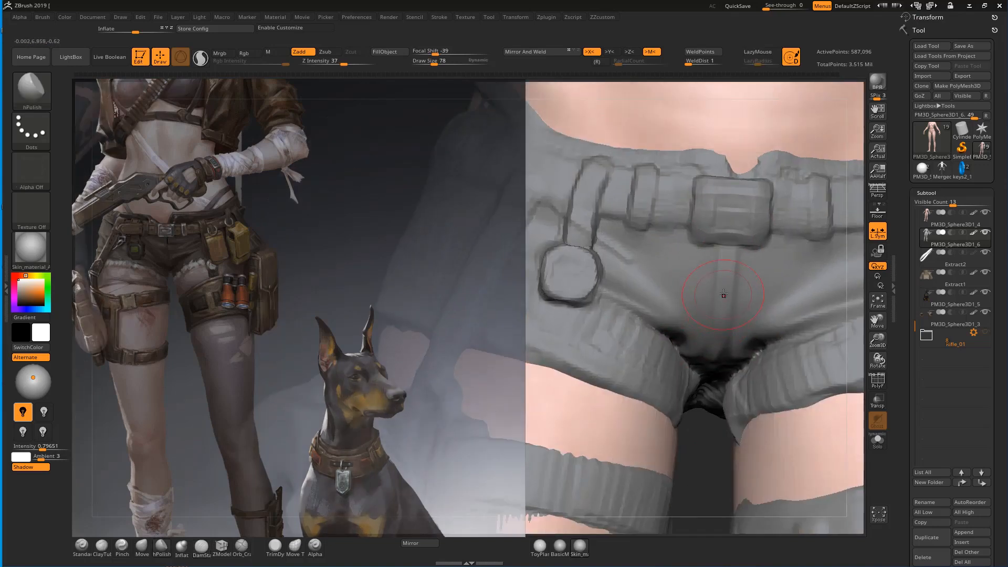
key(b)
key(d)
key(s)
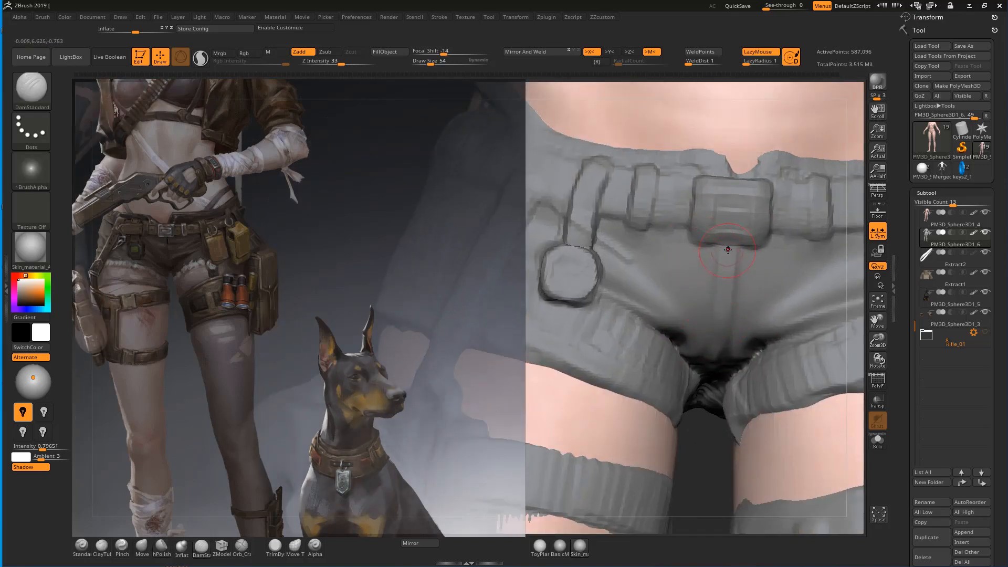
key(x)
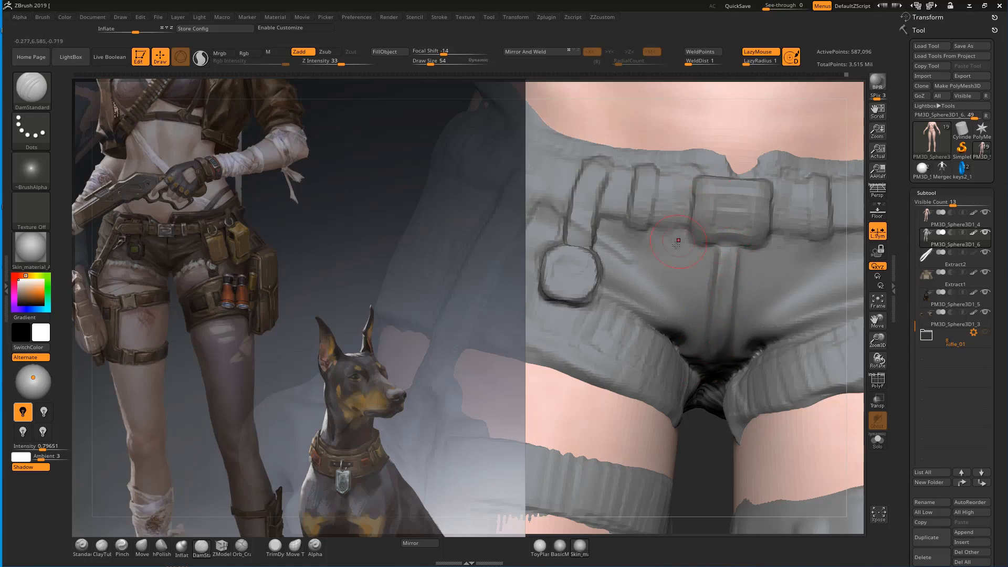
Define the belt buckle's outline and the neighbouring belt and waistband edges with DamStandard.
mouse_move(694, 239)
mouse_down()
mouse_move(704, 176)
mouse_move(758, 179)
mouse_move(732, 192)
mouse_up()
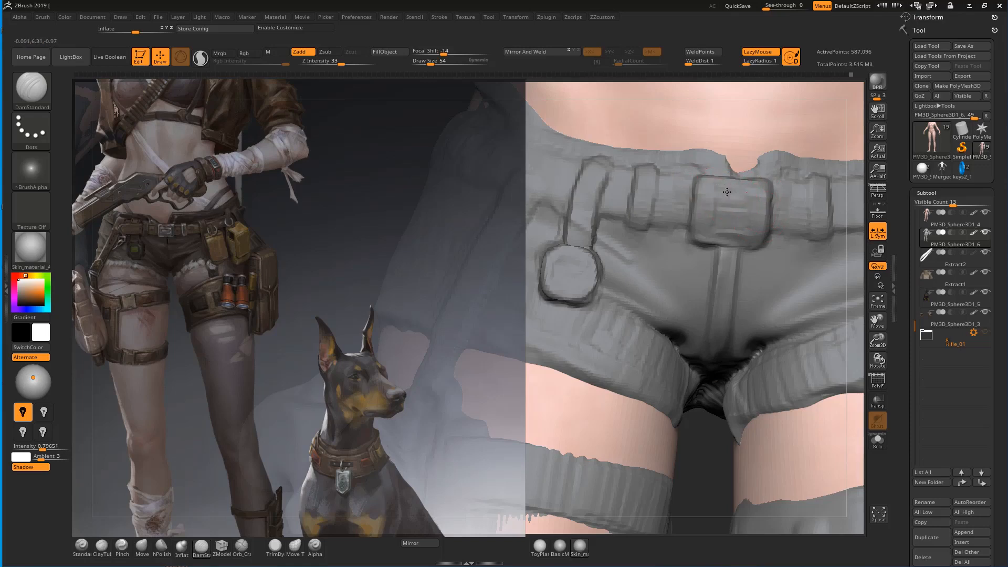
mouse_move(685, 225)
mouse_down()
mouse_move(617, 210)
mouse_move(686, 226)
mouse_up()
mouse_move(753, 174)
mouse_down()
mouse_move(764, 159)
mouse_move(727, 144)
mouse_move(743, 169)
mouse_up()
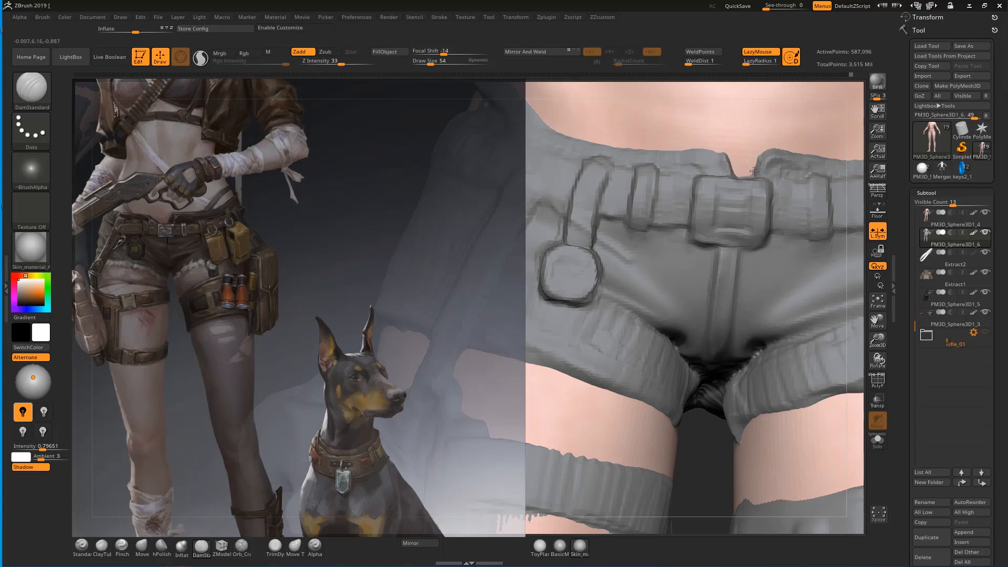
drag(805, 234, 777, 231)
Build up the upper end of the holster strap and the hip area of the shorts with ClayTubes, refining with hPolish.
ctrl+right_drag(721, 176, 693, 235)
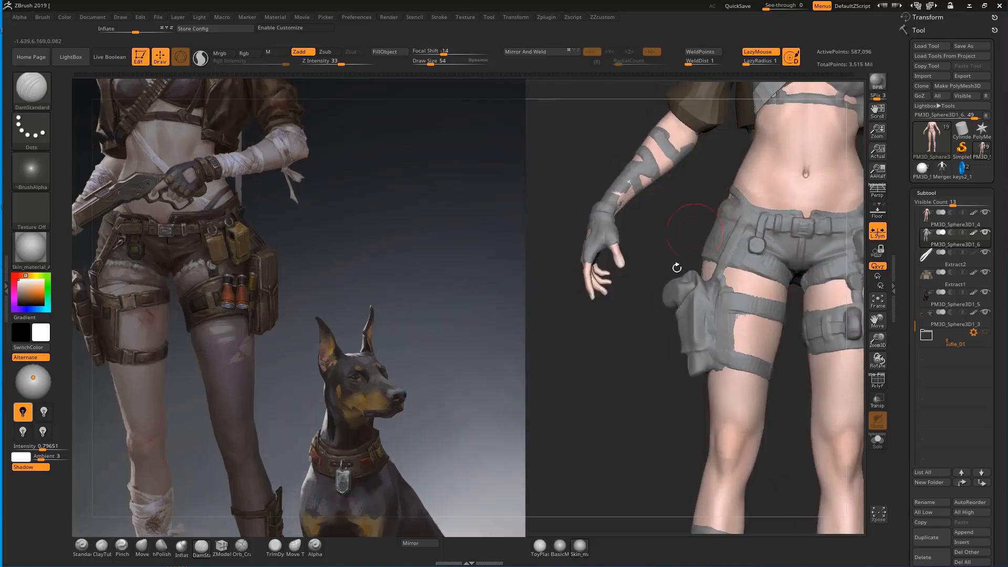
mouse_move(671, 334)
alt+right_down()
mouse_move(635, 354)
mouse_move(599, 405)
mouse_move(581, 396)
mouse_move(565, 437)
alt+right_up()
key(b)
key(c)
key(t)
drag(725, 182, 711, 206)
right_drag(569, 195, 596, 173)
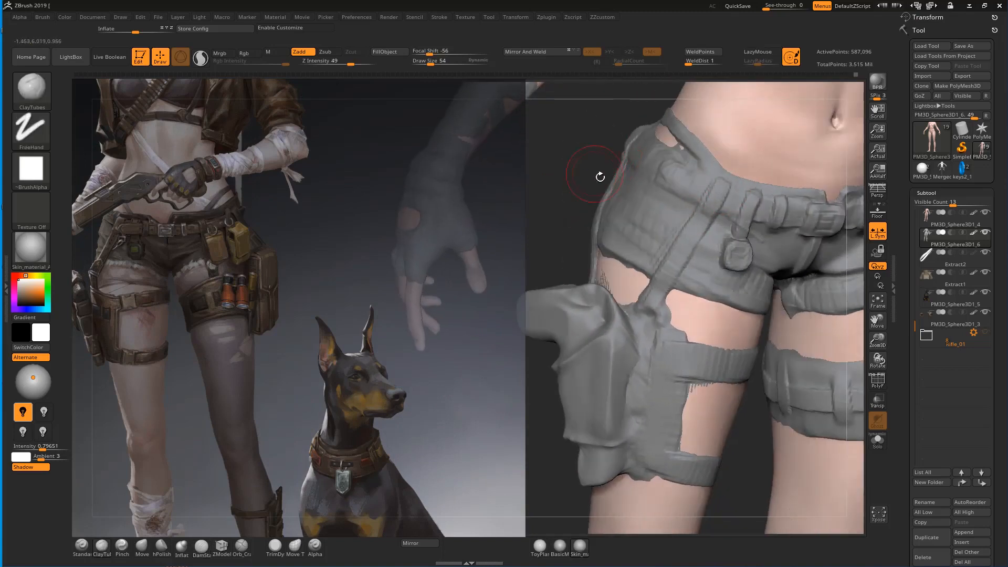
key(b)
key(h)
key(p)
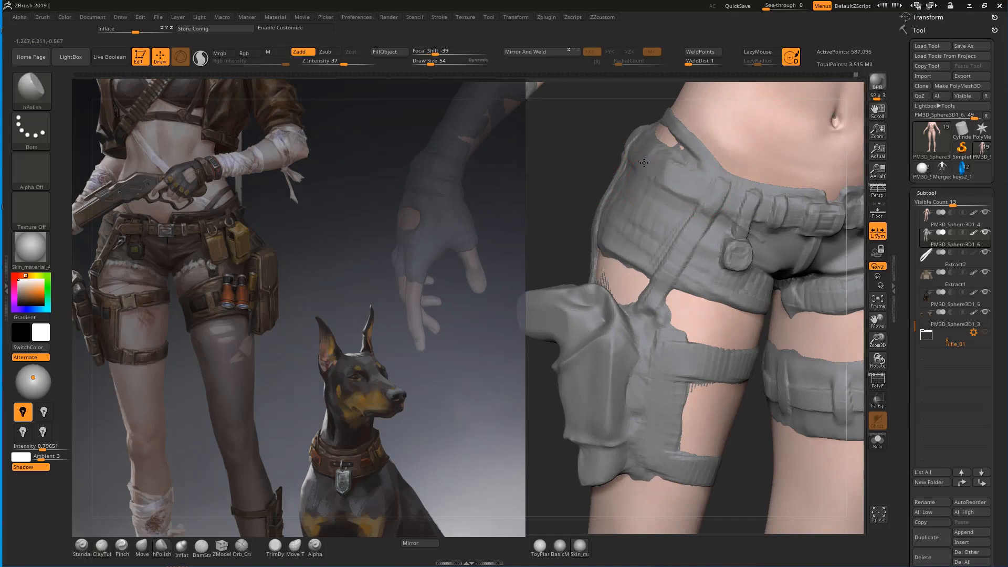
right_drag(529, 181, 605, 173)
Sculpt a belt loop on the side waistband of the shorts with ClayTubes and smooth the panel below it.
key(b)
key(c)
key(t)
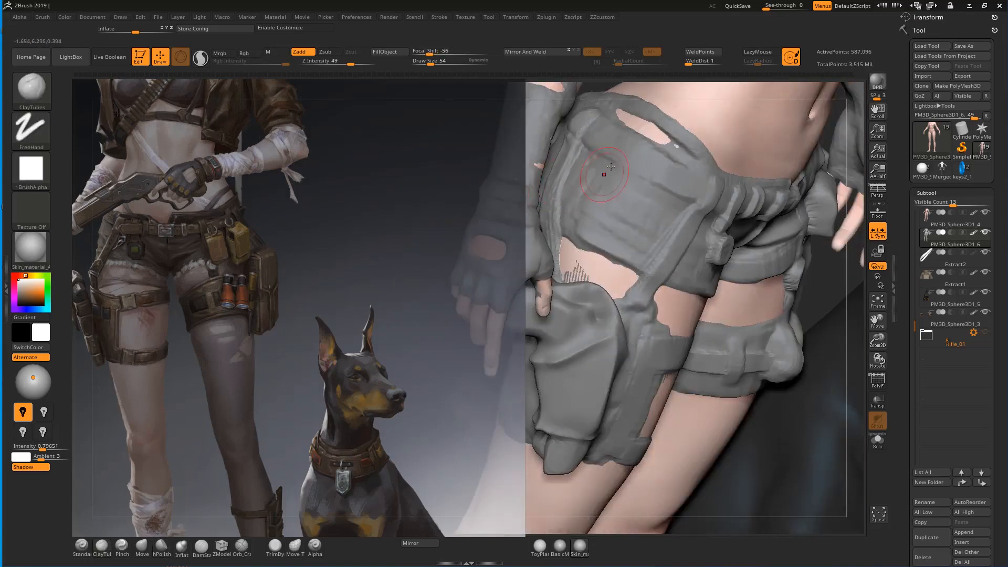
drag(648, 141, 633, 167)
key(shift)
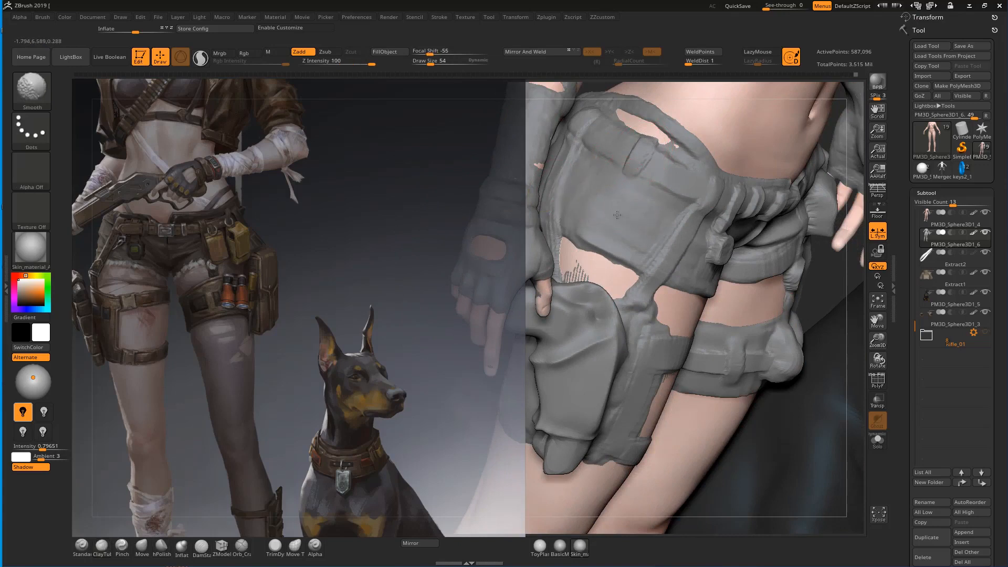
shift+drag(597, 221, 617, 216)
Clean up the ragged lower edge of the upper holster thigh strap with the Standard brush.
drag(826, 285, 746, 294)
alt+drag(808, 342, 980, 399)
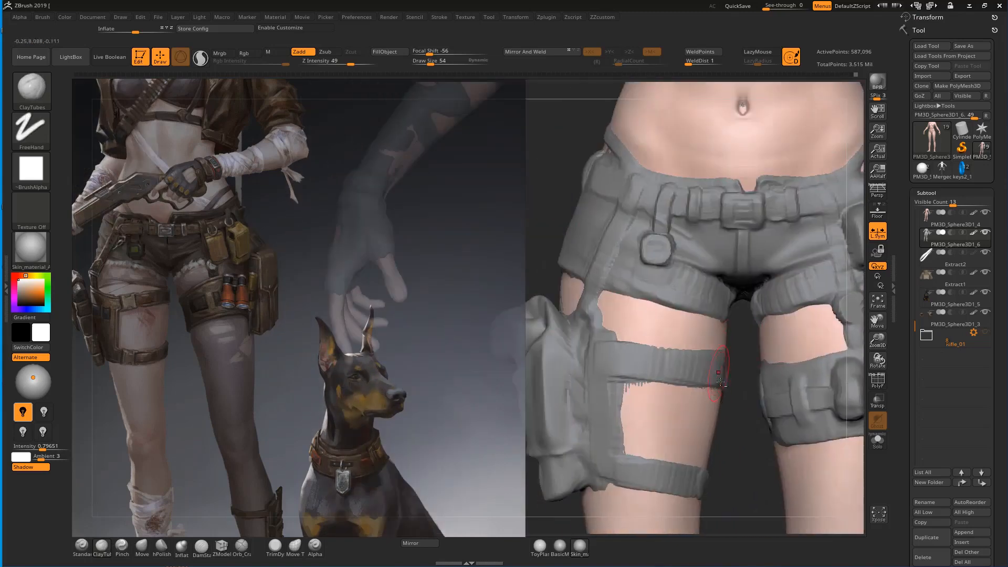
key(b)
key(s)
key(t)
mouse_move(633, 387)
alt+mouse_down()
mouse_move(655, 389)
mouse_move(630, 428)
mouse_move(622, 377)
alt+mouse_up()
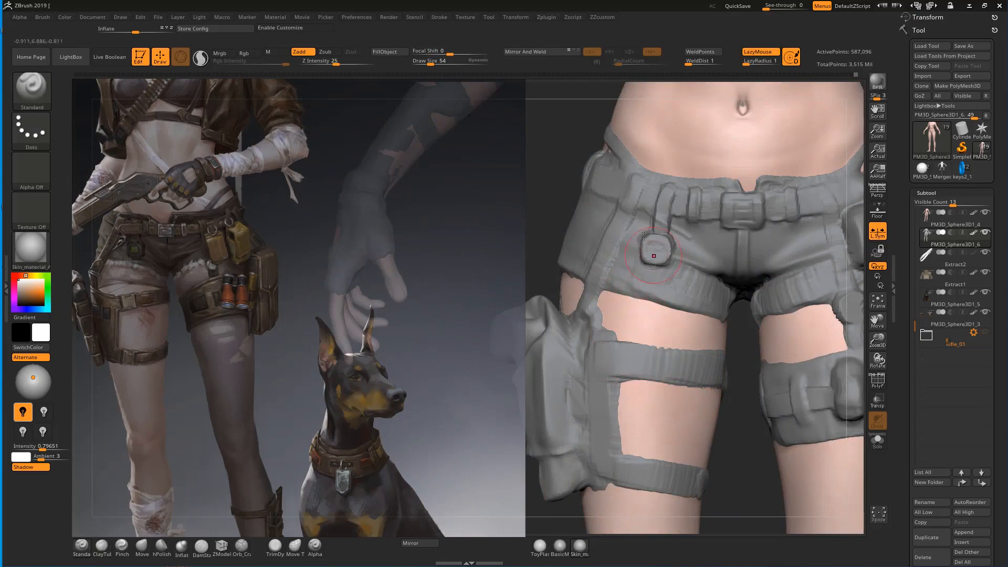
Shape the side of the shorts below the waistband with the Standard brush, enabling X symmetry and reducing the brush size.
drag(584, 187, 651, 210)
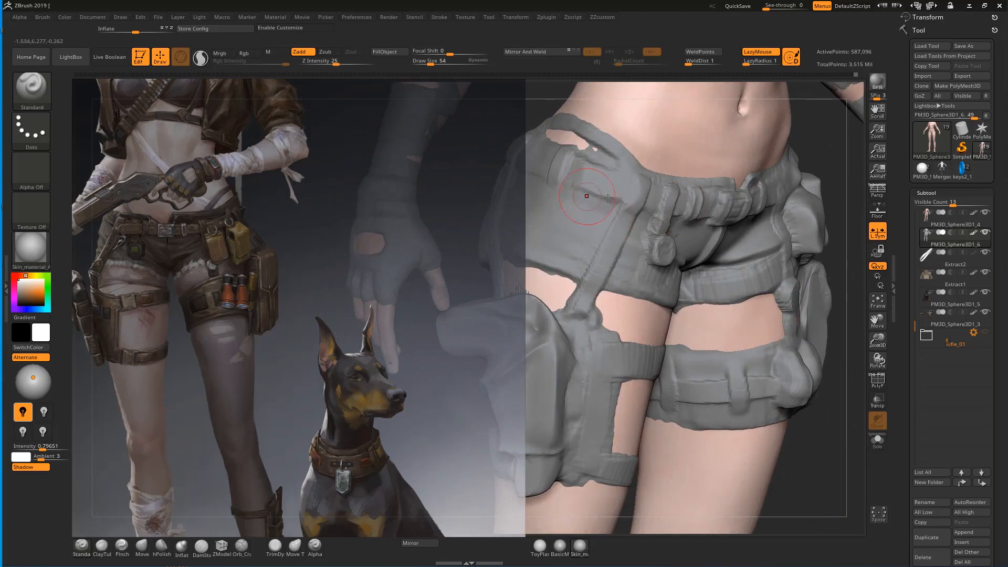
alt+right_drag(738, 348, 636, 192)
drag(601, 187, 662, 242)
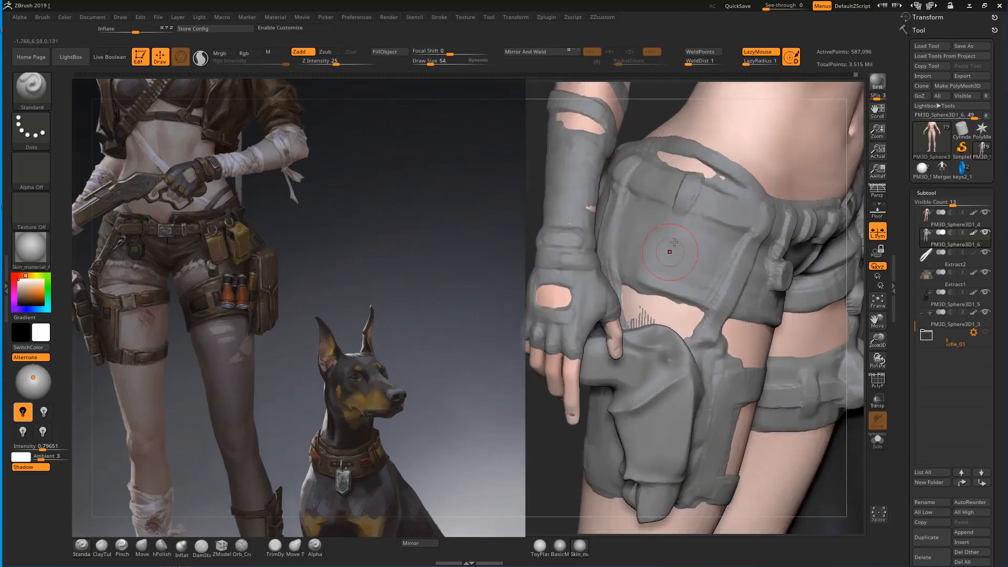
key(x)
key(bracketleft)
mouse_move(687, 217)
mouse_down()
mouse_move(676, 192)
mouse_move(671, 254)
mouse_up()
Carve the vertical side seam of the shorts below the belt loop with DamStandard, undoing misplaced strokes.
key(b)
key(d)
key(s)
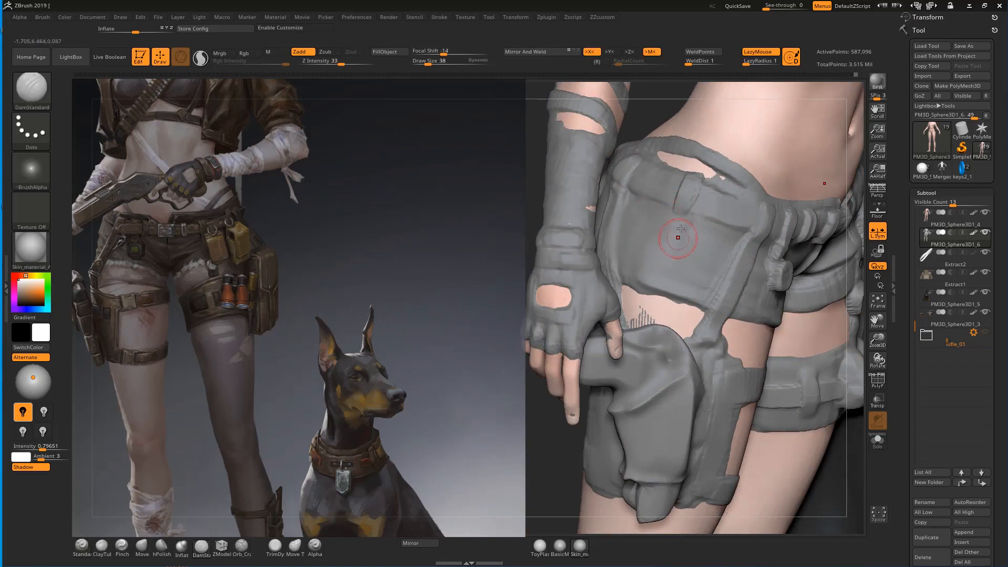
mouse_move(669, 260)
mouse_down()
mouse_move(692, 213)
mouse_move(650, 291)
mouse_up()
key(ctrl+z)
key(ctrl+z)
key(ctrl+z)
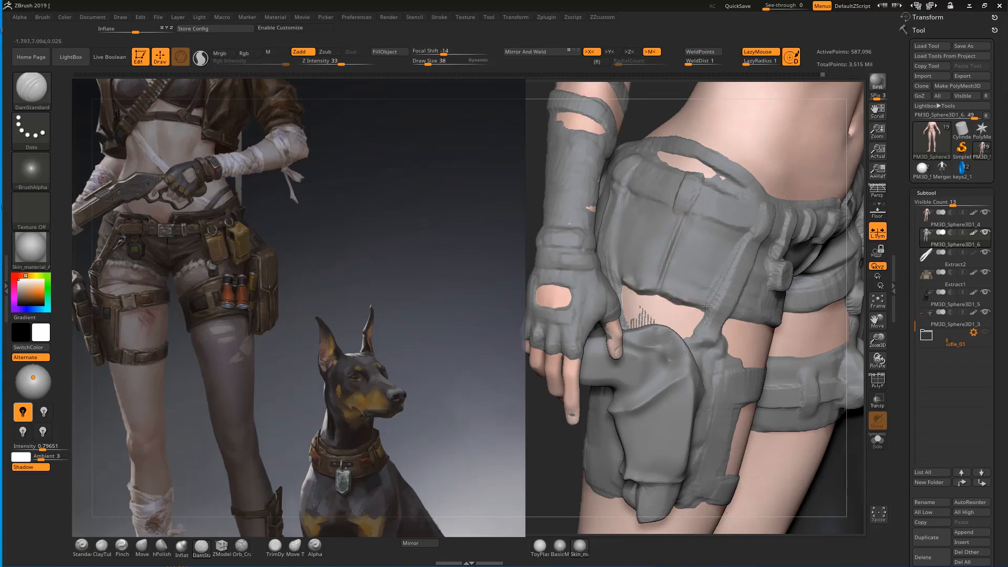
Smooth the shorts near the inner thigh and carve both edges of the strap running down to the holster with DamStandard.
mouse_move(849, 449)
mouse_down()
mouse_move(558, 265)
mouse_move(753, 310)
mouse_up()
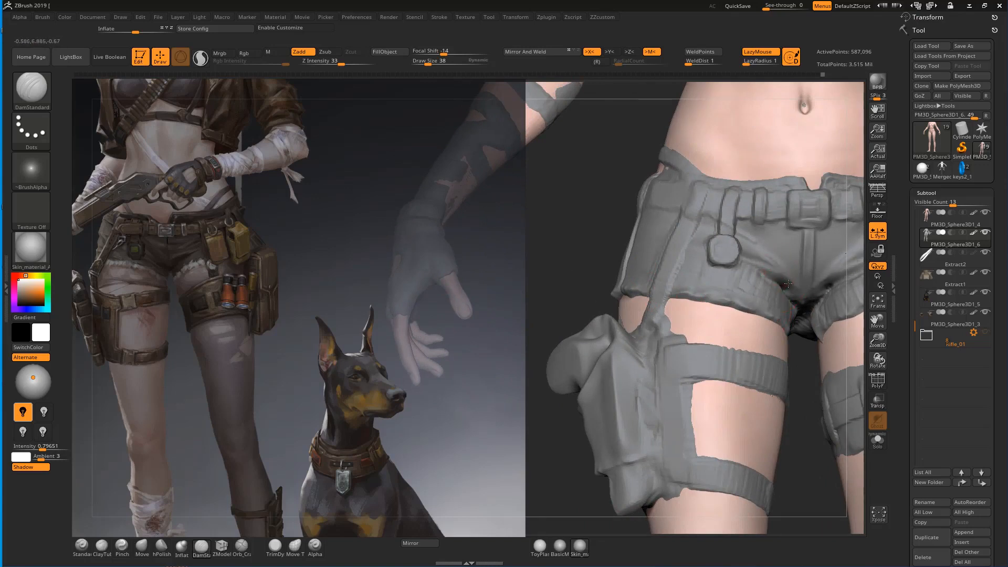
drag(799, 413, 798, 444)
mouse_move(786, 255)
shift+mouse_down()
mouse_move(760, 263)
mouse_move(785, 264)
shift+mouse_up()
drag(788, 365, 812, 354)
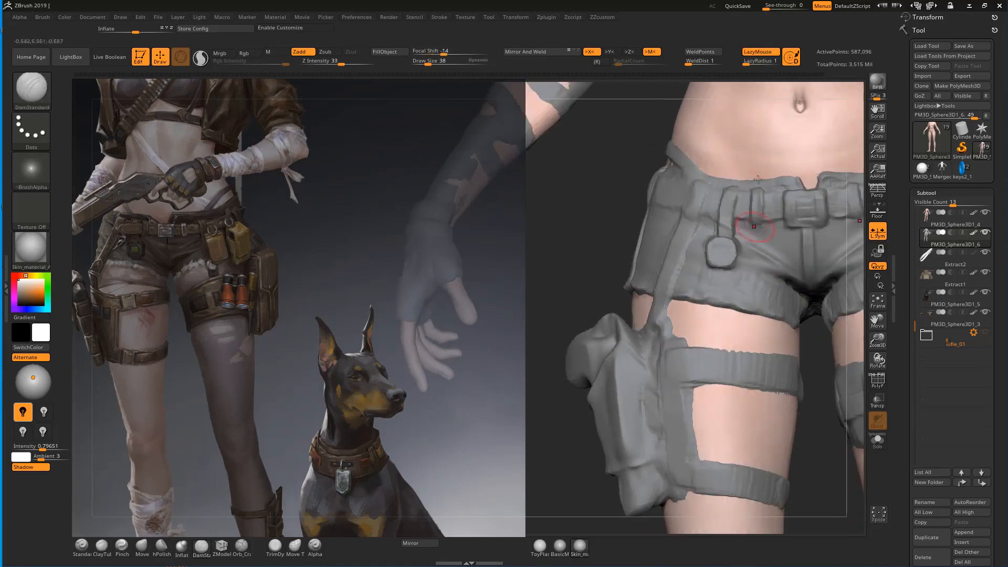
mouse_move(603, 210)
mouse_down()
mouse_move(645, 195)
mouse_move(668, 212)
mouse_move(670, 252)
mouse_move(654, 292)
mouse_up()
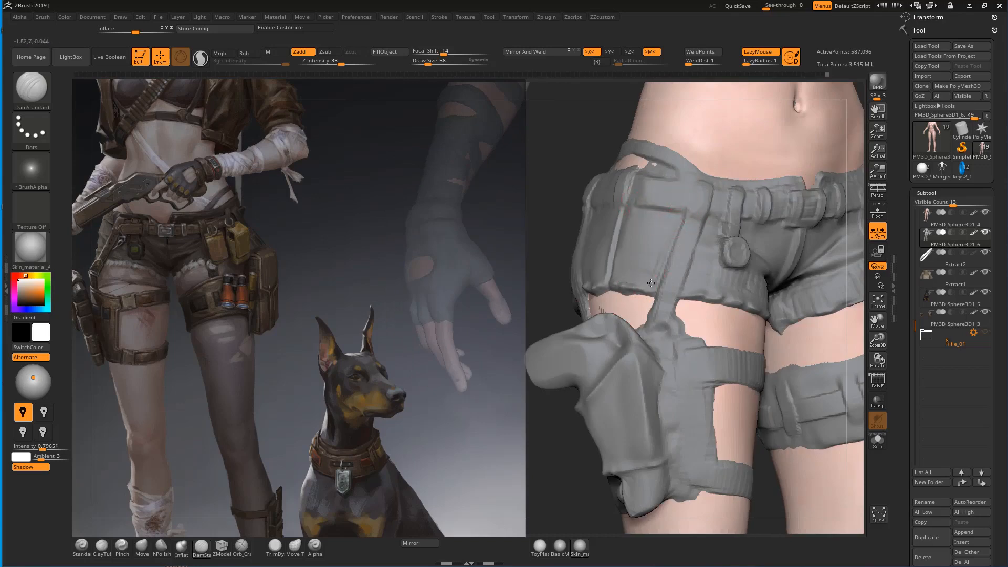
drag(687, 210, 645, 336)
drag(702, 229, 671, 316)
Thicken the lower end of the hip strap where it meets the holster with ClayTubes, and select the Move brush.
key(b)
key(c)
key(t)
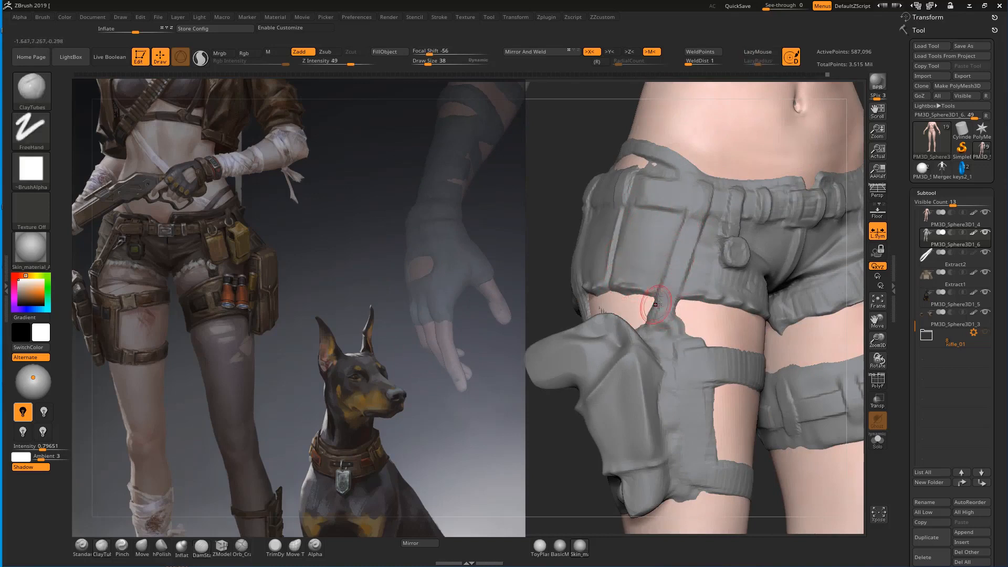
drag(667, 306, 657, 313)
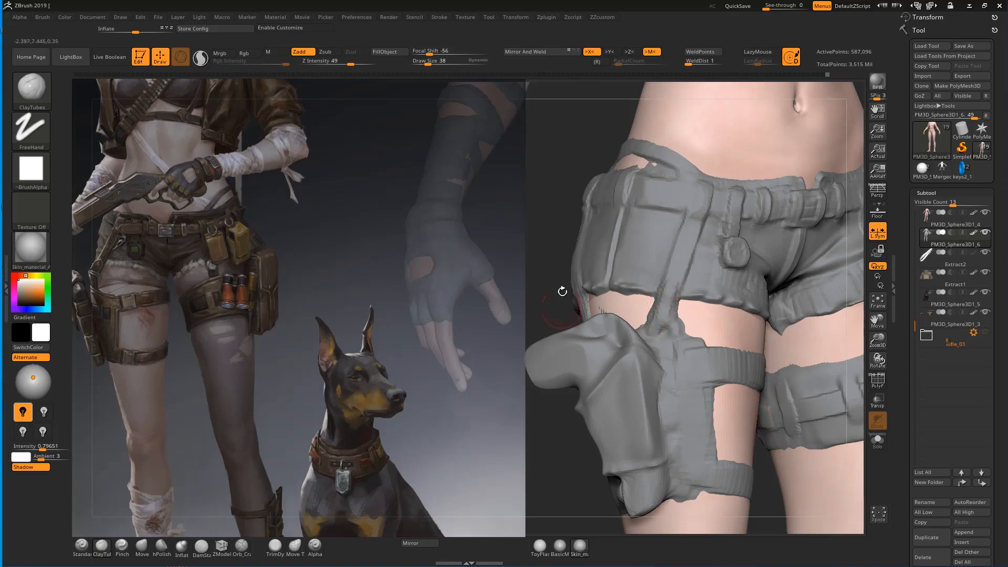
drag(561, 305, 569, 292)
key(b)
key(m)
key(v)
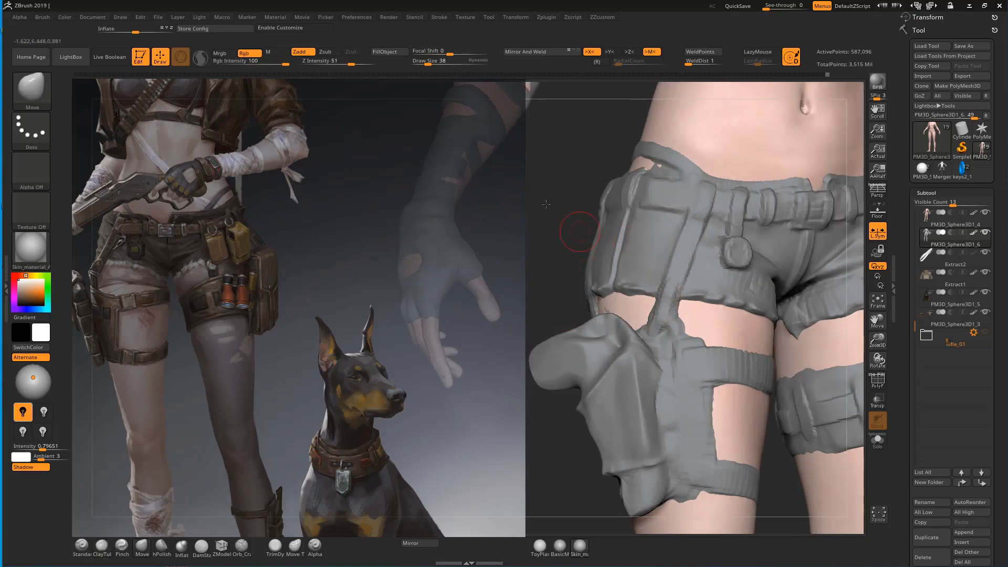
Build a raised centre seam strip between the back pockets of the shorts with ClayTubes.
key(f)
mouse_move(594, 347)
mouse_down()
mouse_move(511, 394)
mouse_move(604, 362)
mouse_move(699, 368)
mouse_move(727, 356)
mouse_move(829, 495)
mouse_move(805, 462)
mouse_move(856, 475)
mouse_up()
key(2)
drag(664, 228, 664, 250)
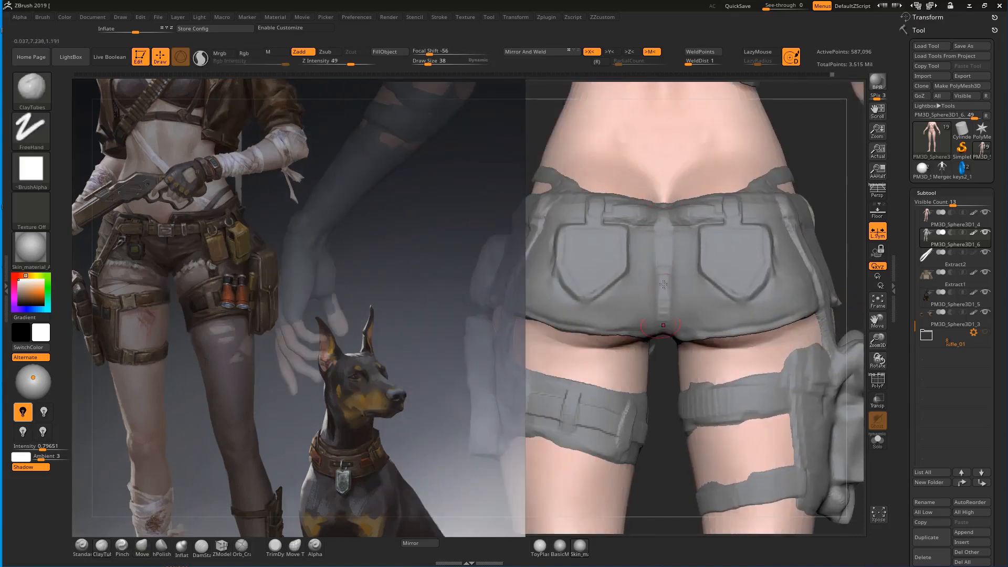
Carve the edges of the rear centre seam with DamStandard, smooth the strip and define the shorts' back hem.
key(3)
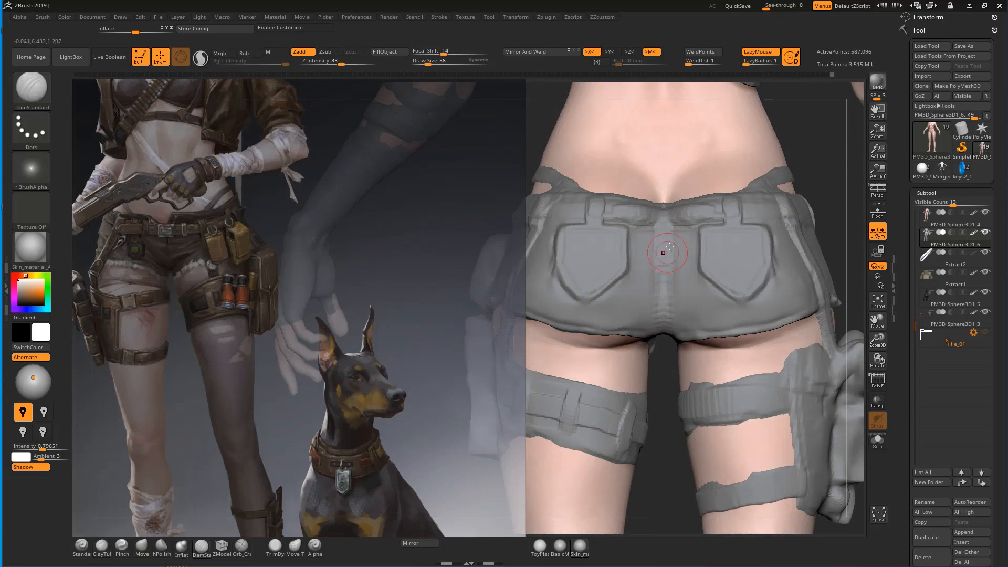
drag(667, 252, 665, 358)
drag(651, 270, 662, 332)
shift+drag(664, 253, 660, 303)
drag(696, 336, 802, 319)
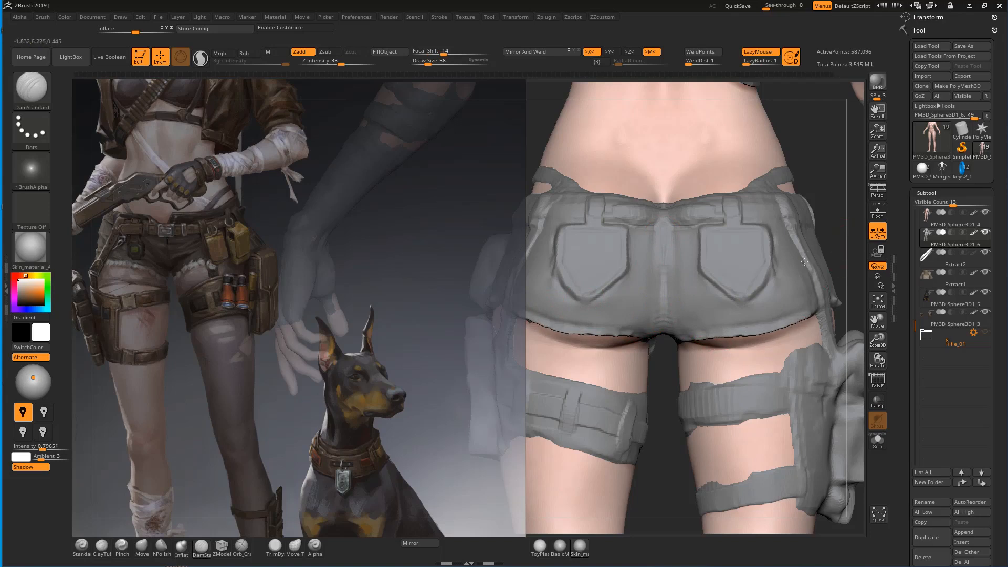
Build a raised buckle block with ClayTubes where the upper thigh strap meets the holster.
drag(804, 251, 746, 265)
mouse_move(792, 314)
mouse_down()
mouse_move(744, 335)
mouse_move(794, 314)
mouse_up()
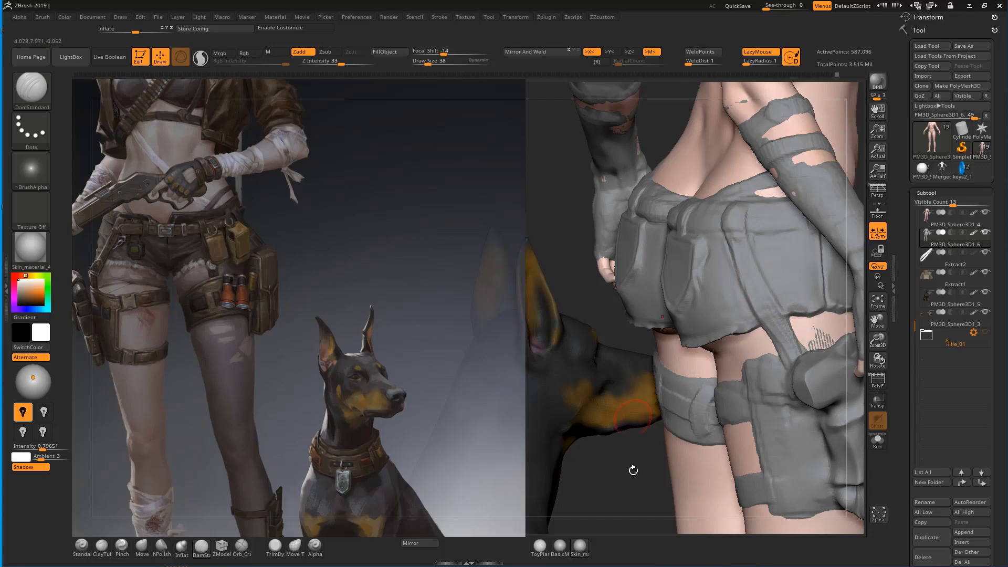
ctrl+right_drag(542, 412, 588, 374)
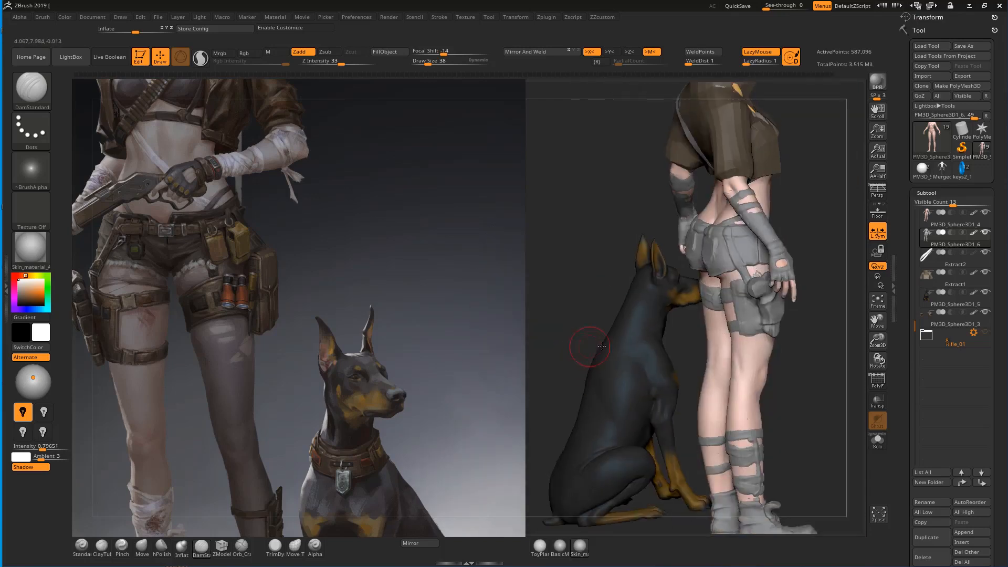
mouse_move(782, 364)
mouse_down()
mouse_move(810, 379)
mouse_move(789, 332)
mouse_move(802, 379)
mouse_move(746, 378)
mouse_move(580, 421)
mouse_move(602, 360)
mouse_move(624, 336)
mouse_up()
key(b)
key(c)
key(t)
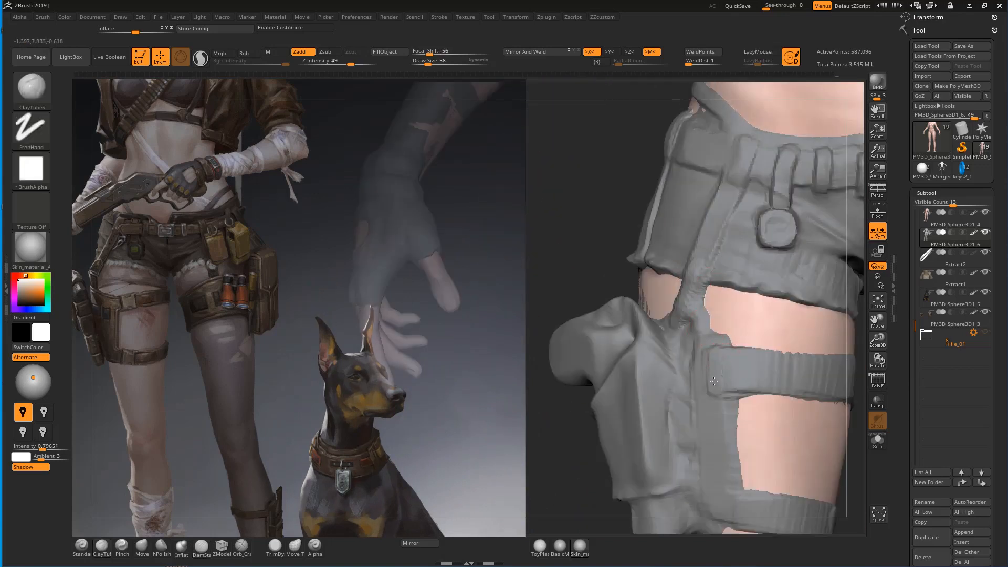
mouse_move(746, 378)
mouse_down()
mouse_move(763, 371)
mouse_move(765, 384)
mouse_up()
mouse_move(726, 358)
mouse_down()
mouse_move(737, 382)
mouse_move(720, 360)
mouse_move(766, 395)
mouse_move(724, 378)
mouse_move(745, 379)
mouse_up()
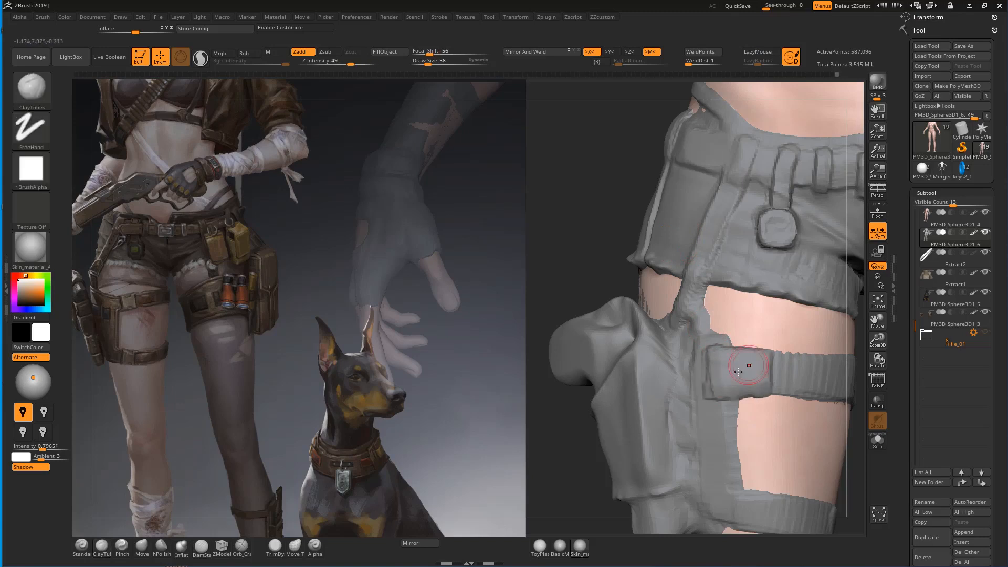
Carve the notch and surface details into the upper thigh strap's buckle with DamStandard.
key(b)
key(d)
key(s)
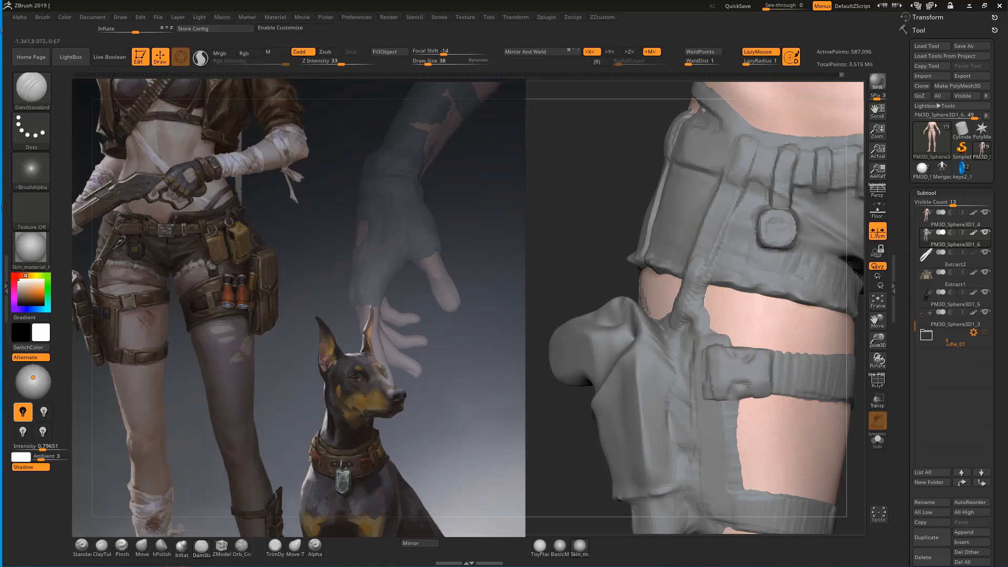
Build a matching raised buckle block at the holster end of the lower thigh strap with ClayTubes and a larger brush.
alt+drag(555, 363, 546, 193)
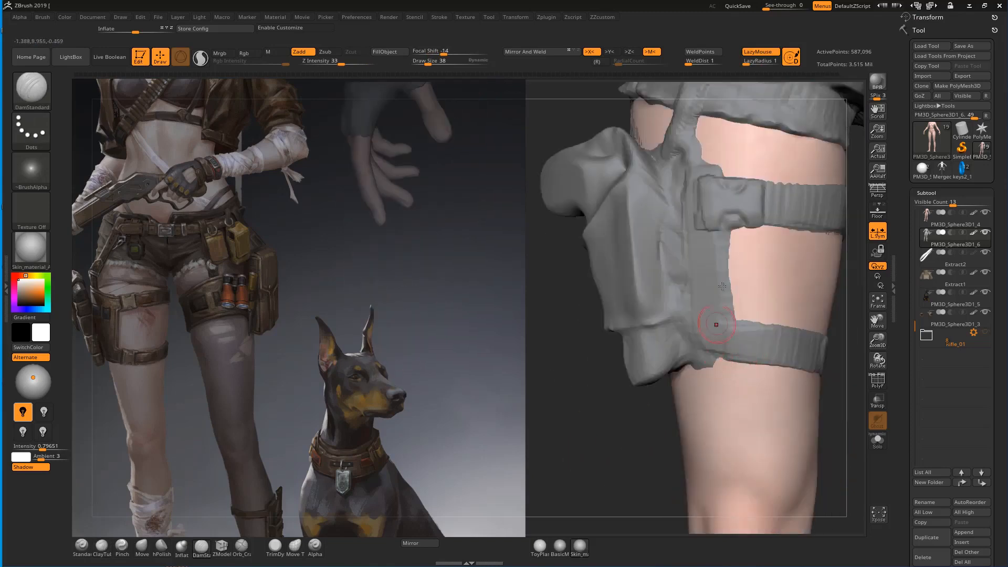
key(b)
key(c)
key(t)
key(bracketright)
mouse_move(721, 322)
mouse_down()
mouse_move(720, 353)
mouse_move(761, 361)
mouse_up()
mouse_move(736, 316)
mouse_down()
mouse_move(765, 323)
mouse_move(767, 359)
mouse_move(715, 355)
mouse_move(759, 361)
mouse_up()
Smooth the lower thigh strap's buckle and carve its details with a smaller DamStandard brush.
key(b)
key(d)
key(s)
shift+drag(737, 329, 736, 336)
key(bracketleft)
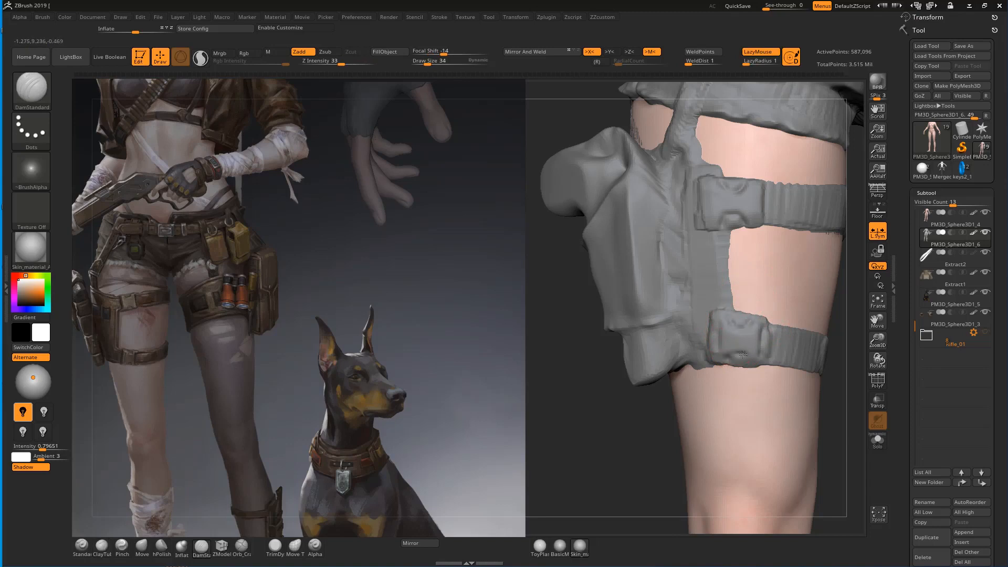
Select the PM3D_Sphere3D1_6 clothing subtool and build up the short vertical strap linking the bra cup to the underbust band with ClayTubes.
key(f)
drag(525, 309, 530, 395)
drag(790, 200, 815, 357)
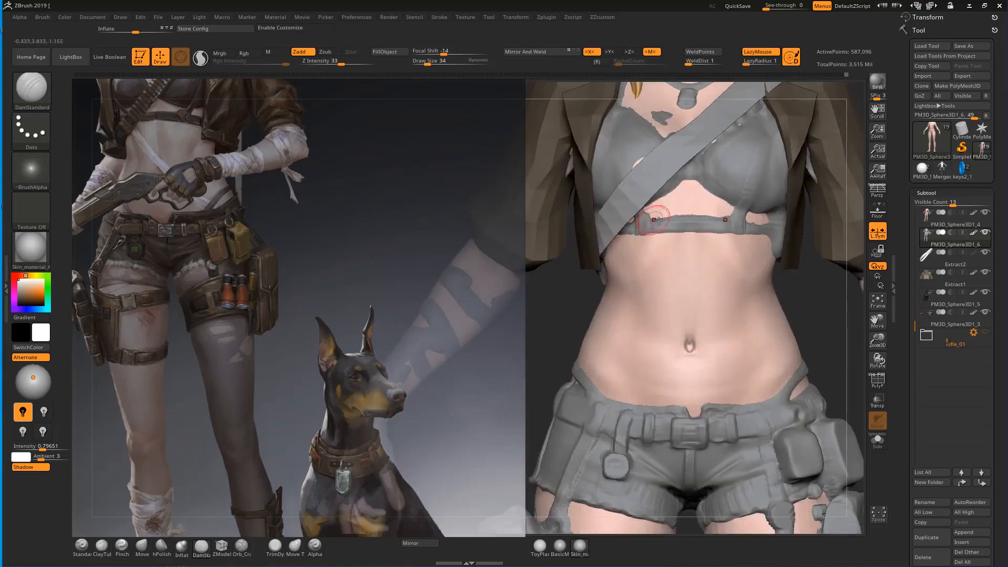
key(shift)
alt+click(658, 218)
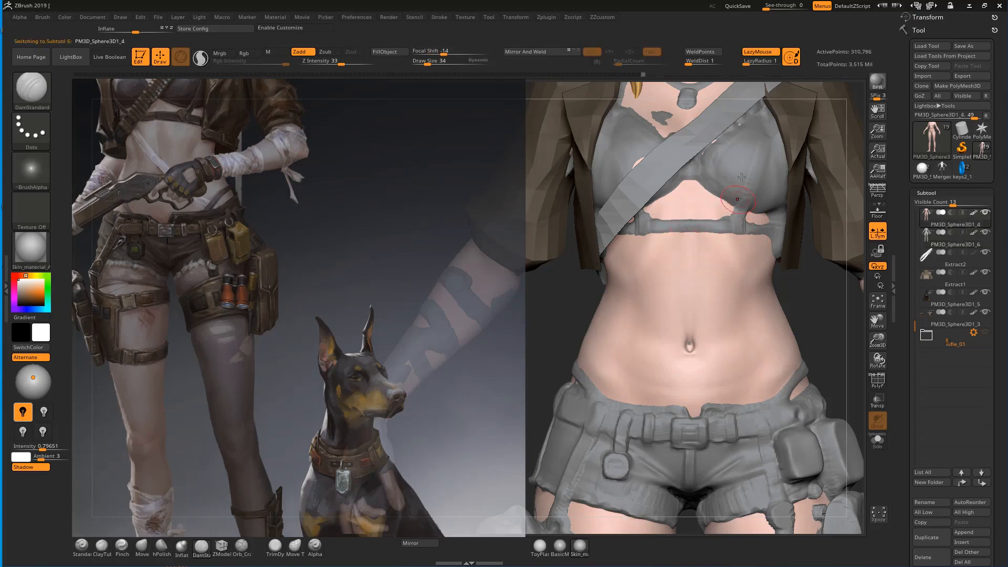
key(5)
alt+click(722, 226)
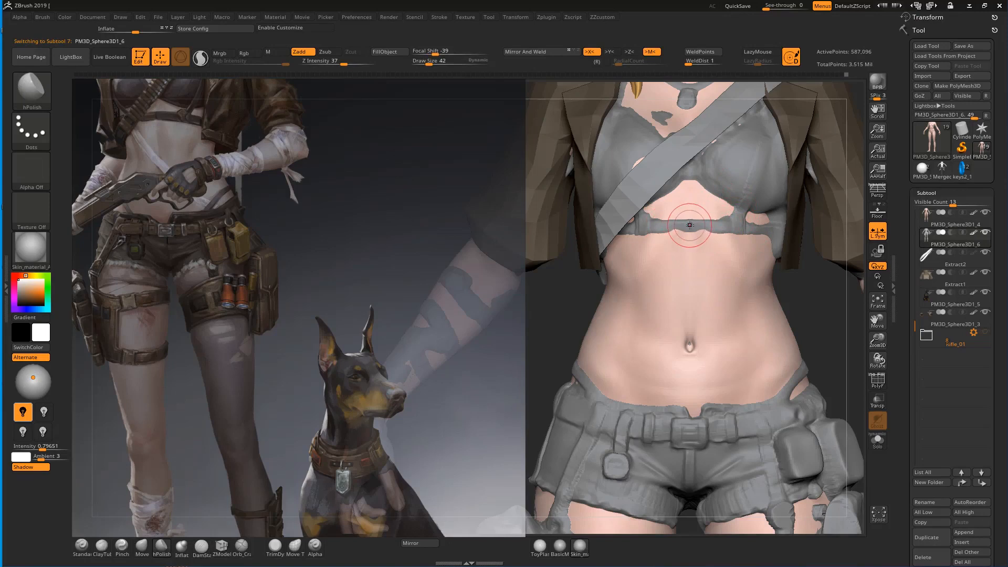
key(1)
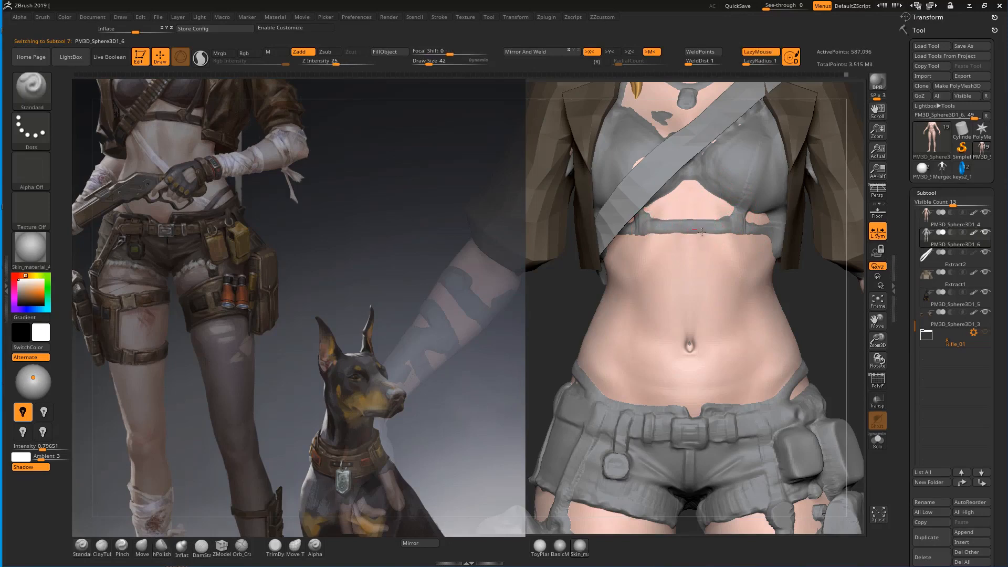
mouse_move(783, 330)
alt+mouse_down()
mouse_move(756, 359)
mouse_move(804, 333)
mouse_move(778, 327)
alt+mouse_up()
drag(735, 259, 760, 258)
key(5)
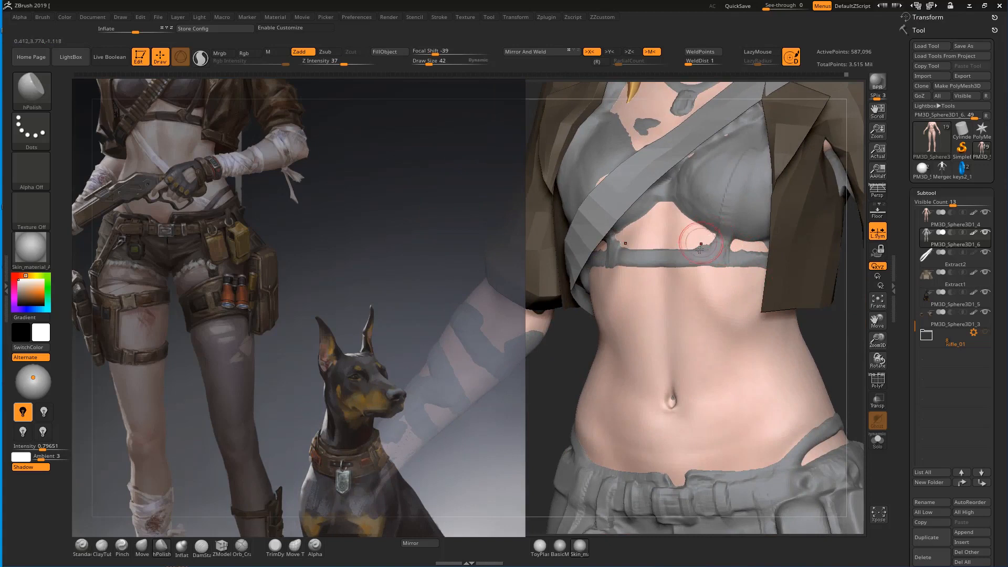
key(2)
drag(724, 240, 714, 264)
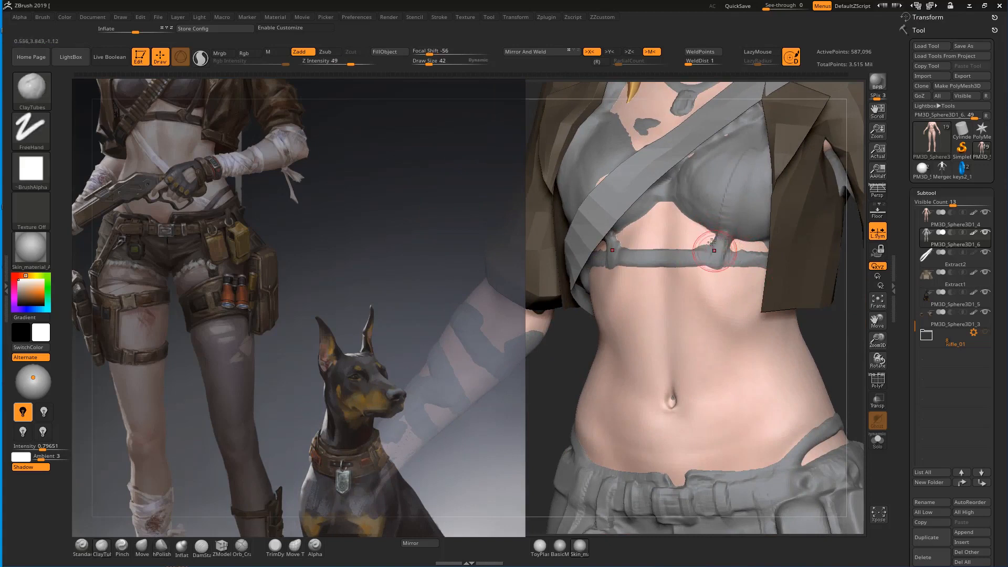
Extend a raised strap ridge down the bra cup to the underbust band with ClayTubes and smooth the cup beside it.
mouse_move(738, 167)
mouse_down()
mouse_move(727, 223)
mouse_move(757, 146)
mouse_move(709, 254)
mouse_up()
key(shift)
mouse_move(702, 189)
shift+mouse_down()
mouse_move(678, 209)
mouse_move(704, 232)
shift+mouse_up()
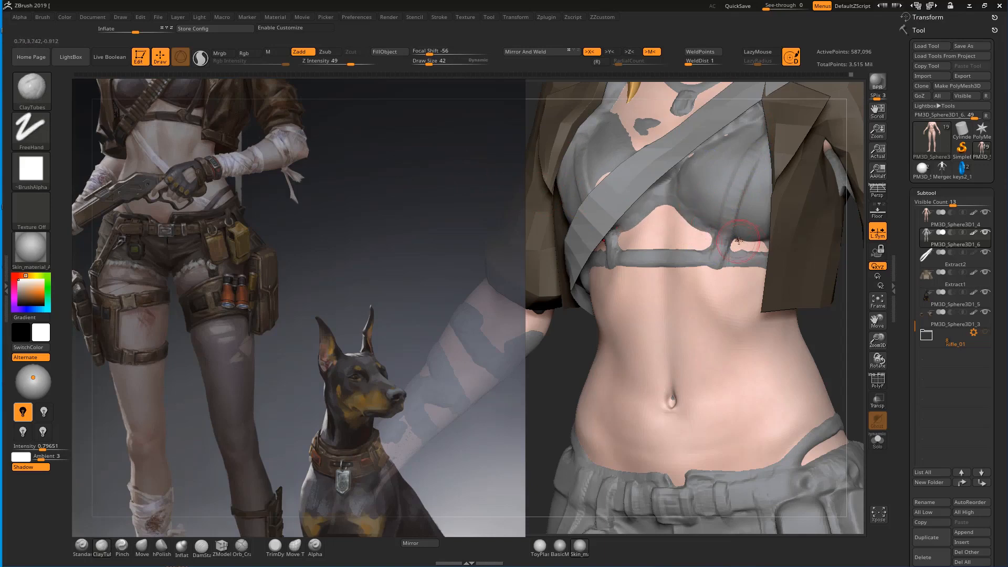
Sharpen the edges around the bra's connecting strap and lower cup with DamStandard at draw size 30.
key(b)
key(d)
key(s)
key(bracketleft)
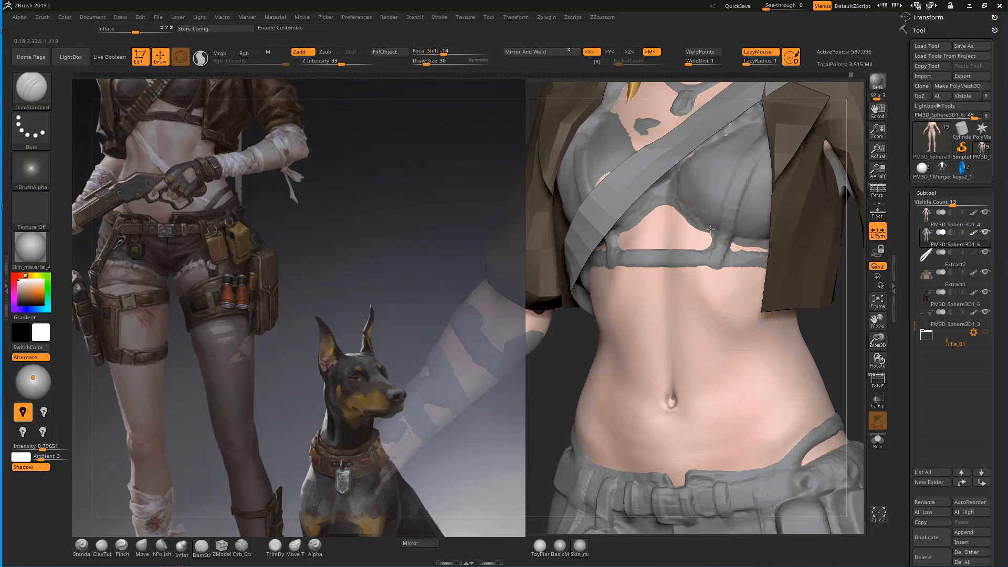
drag(745, 240, 749, 241)
drag(681, 212, 674, 201)
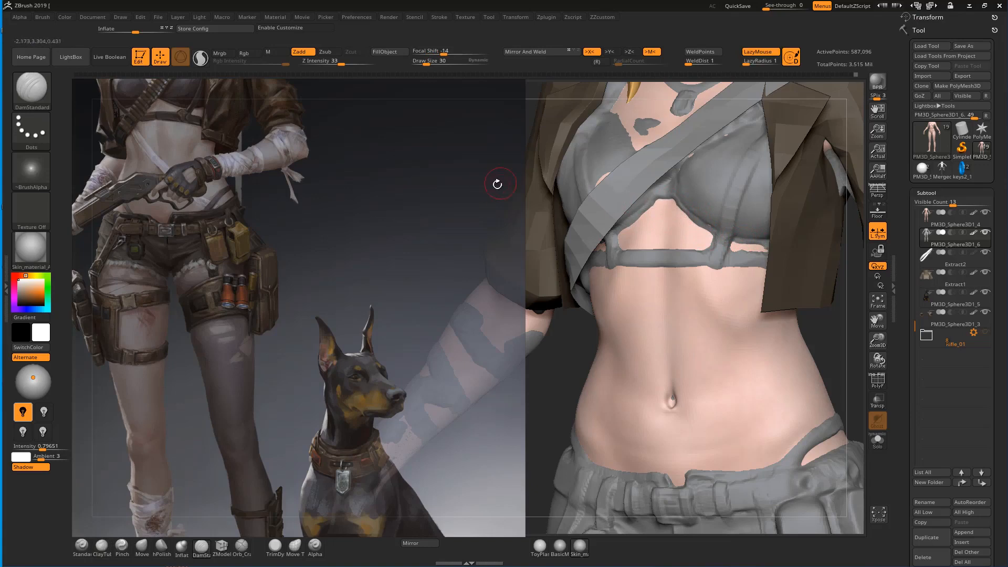
Smooth the upper surfaces of both bra cups beside the diagonal chest strap.
drag(489, 178, 513, 174)
key(1)
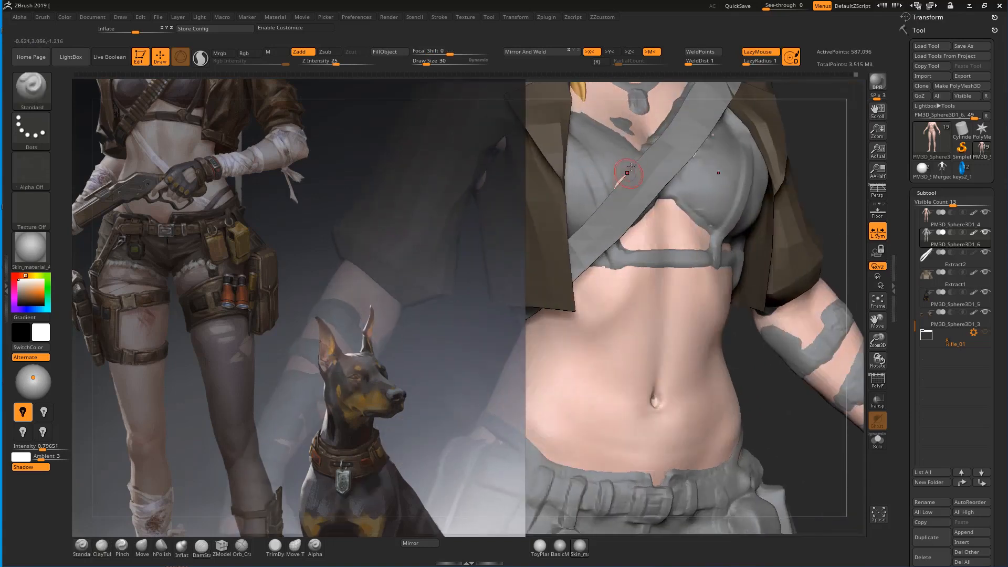
key(shift)
mouse_move(603, 150)
shift+mouse_down()
mouse_move(620, 173)
mouse_move(735, 147)
shift+mouse_up()
Isolate the clothing subtool, fill the diagonal strap grooves across the chest with ClayTubes, smooth them, and show all subtools again.
mouse_move(836, 141)
mouse_down()
mouse_move(812, 198)
mouse_move(778, 221)
mouse_move(619, 246)
mouse_up()
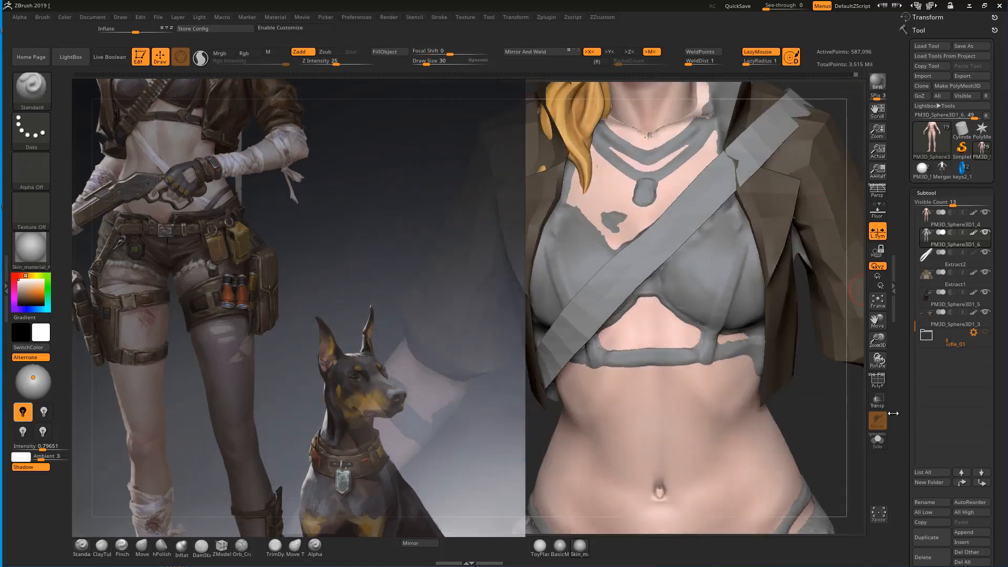
click(875, 440)
drag(841, 118, 704, 171)
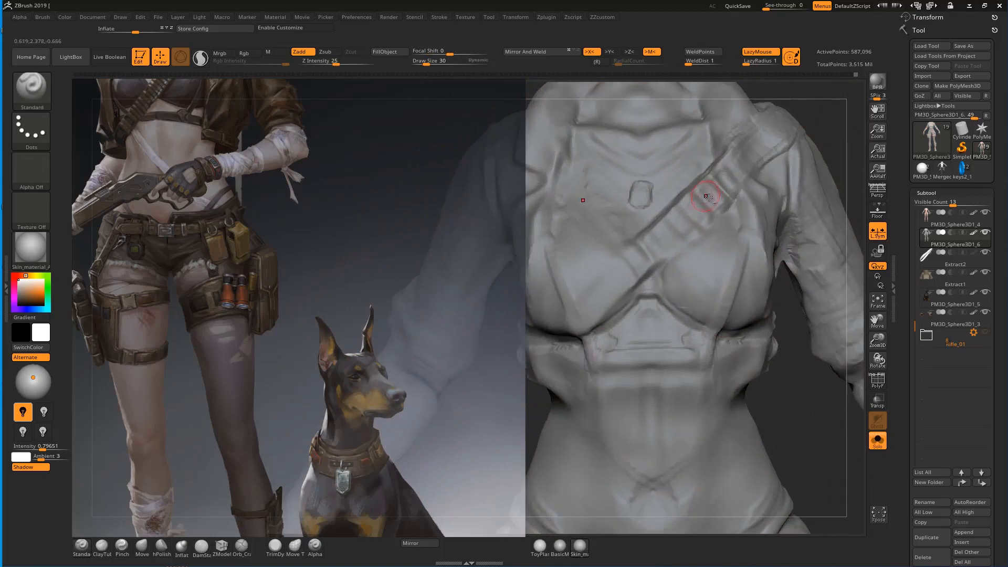
key(b)
key(c)
key(t)
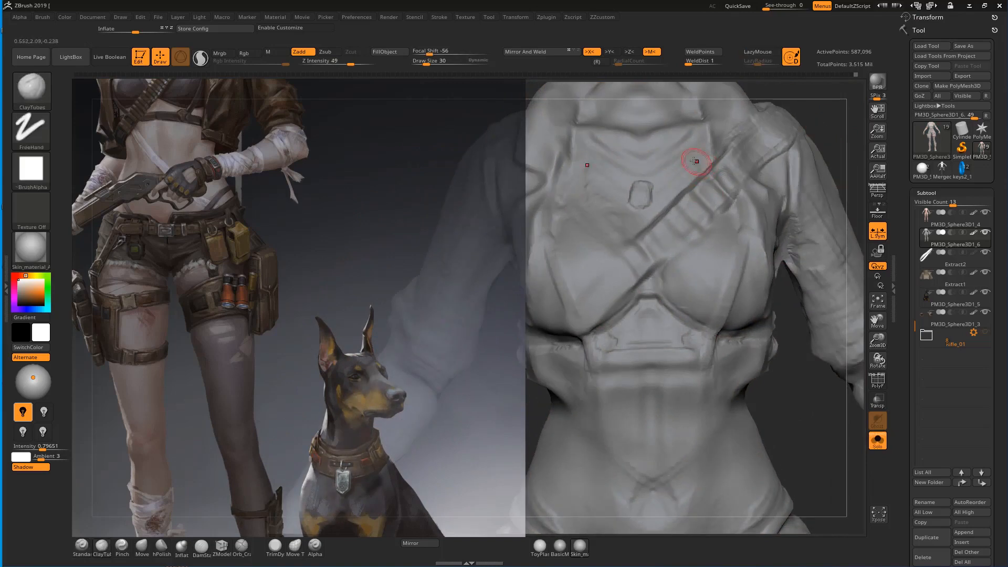
drag(709, 173, 707, 172)
mouse_move(658, 247)
mouse_down()
mouse_move(681, 244)
mouse_move(700, 187)
mouse_up()
drag(649, 227, 673, 197)
mouse_move(638, 242)
mouse_down()
mouse_move(693, 193)
mouse_move(675, 219)
mouse_move(701, 210)
mouse_up()
key(shift)
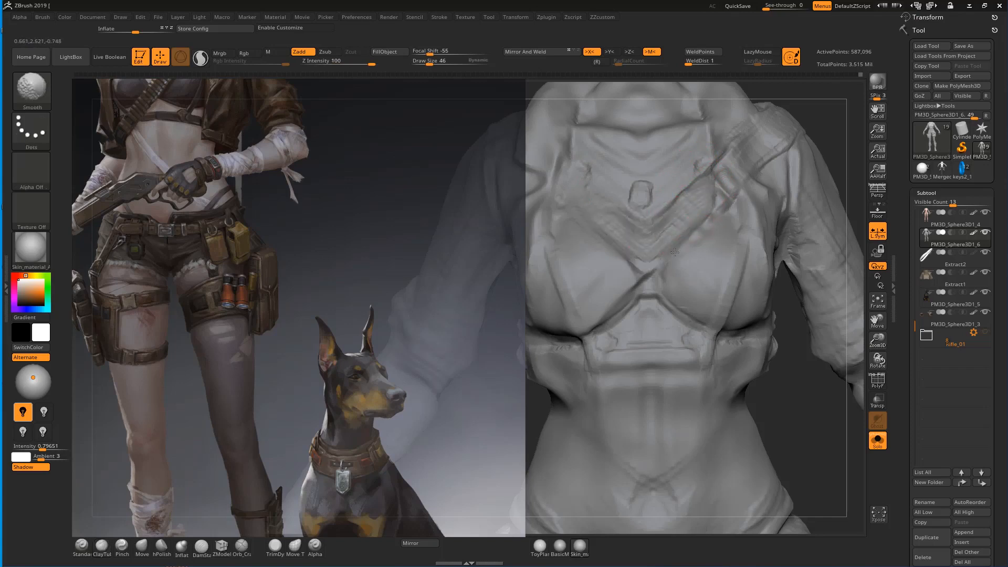
click(878, 441)
Hide the Doberman subtools PM3D_Sphere3D1_5 and PM3D_Sphere3D1_3 to clear the view around the woman's hand.
alt+drag(787, 130, 757, 113)
drag(835, 257, 657, 340)
alt+drag(578, 264, 479, 152)
drag(812, 156, 746, 220)
mouse_move(850, 259)
mouse_down()
mouse_move(798, 241)
mouse_move(823, 345)
mouse_up()
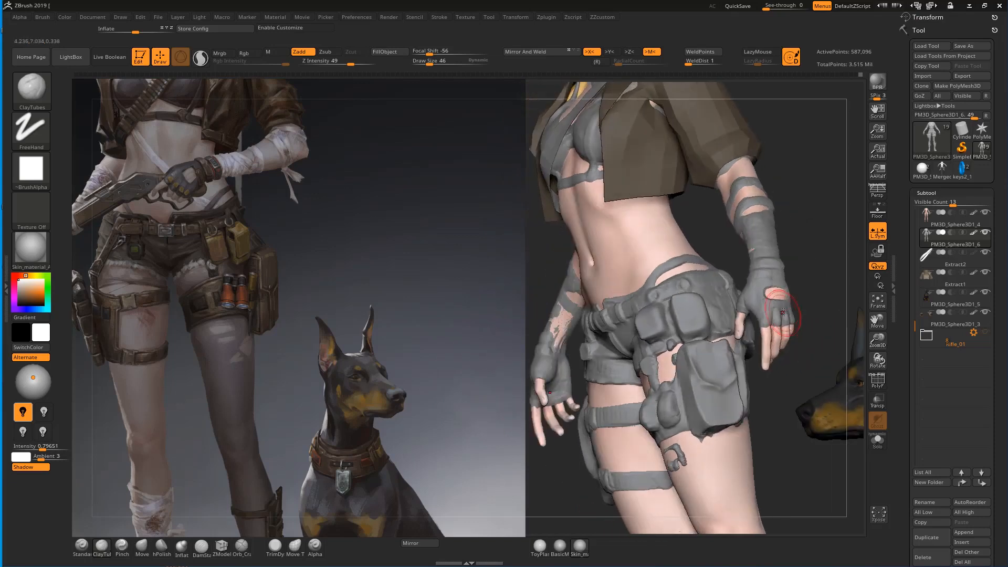
alt+drag(815, 297, 714, 237)
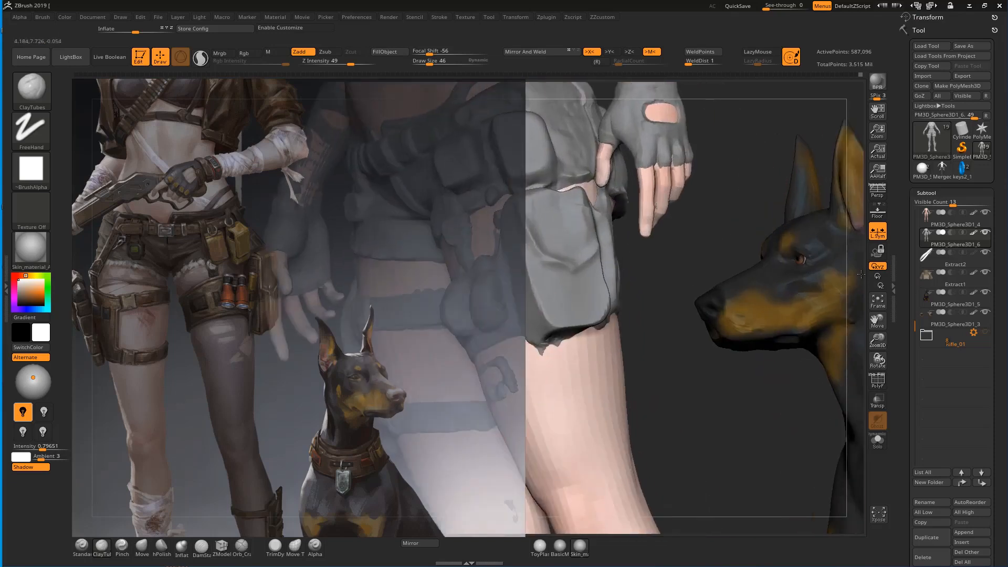
click(987, 293)
click(986, 313)
Build up the knuckle bumps on the back of the fingerless glove with ClayTubes.
alt+drag(783, 330, 635, 288)
drag(631, 281, 708, 276)
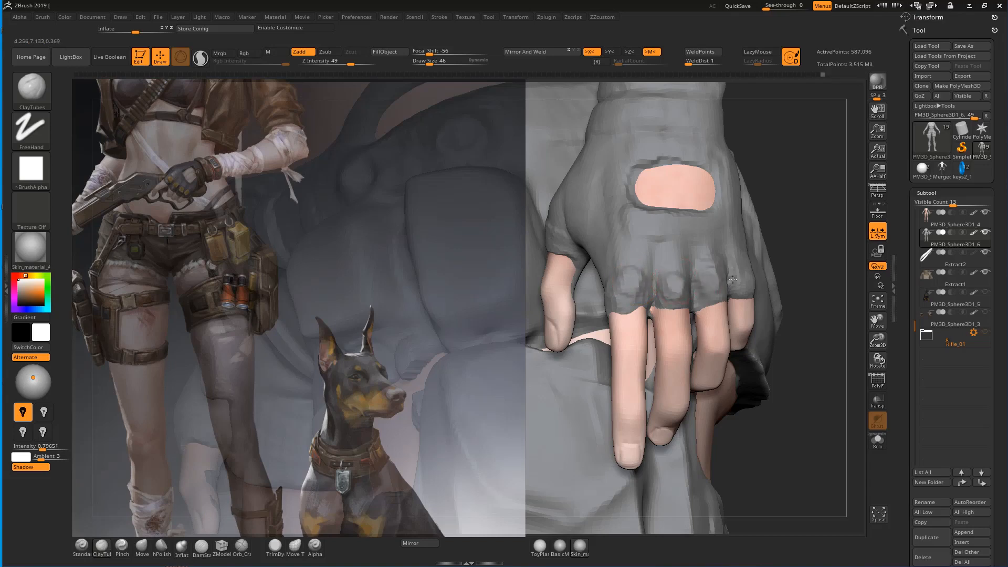
right_drag(724, 271, 715, 280)
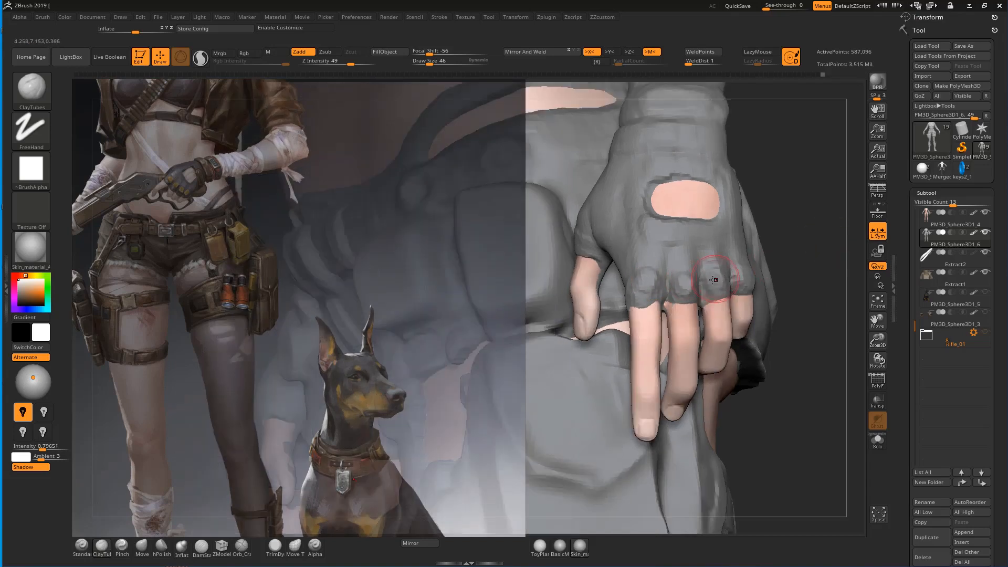
ctrl+right_drag(275, 260, 127, 192)
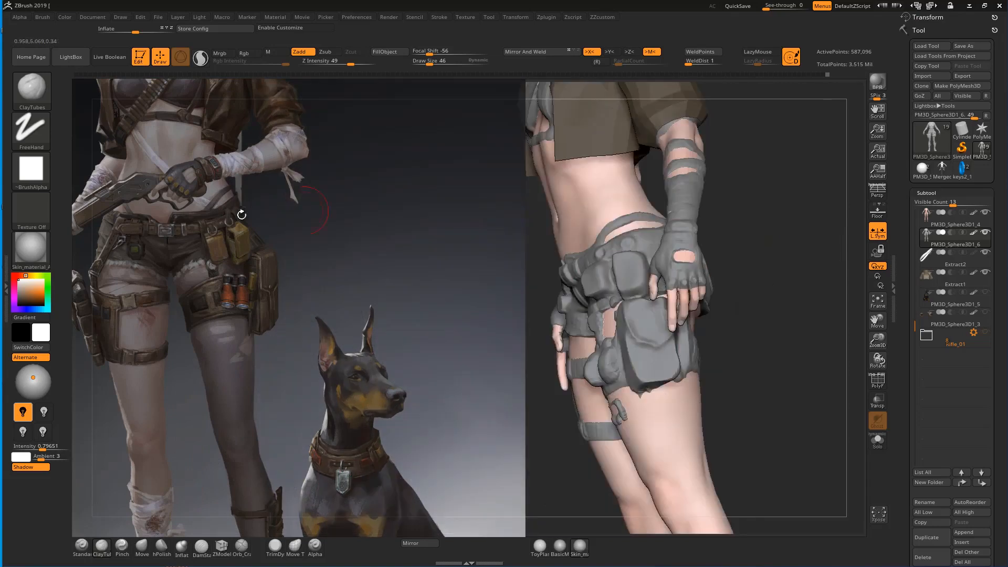
Select the jacket subtool Extract1 and reshape the lower edge of its sleeves with the Move brush at draw size 70.
ctrl+right_drag(753, 227, 767, 201)
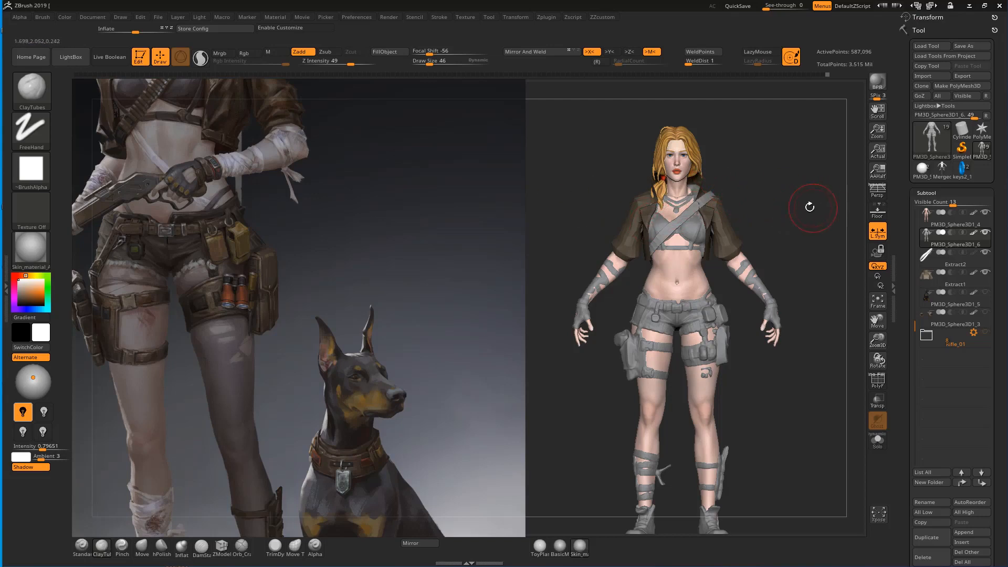
right_drag(798, 214, 778, 194)
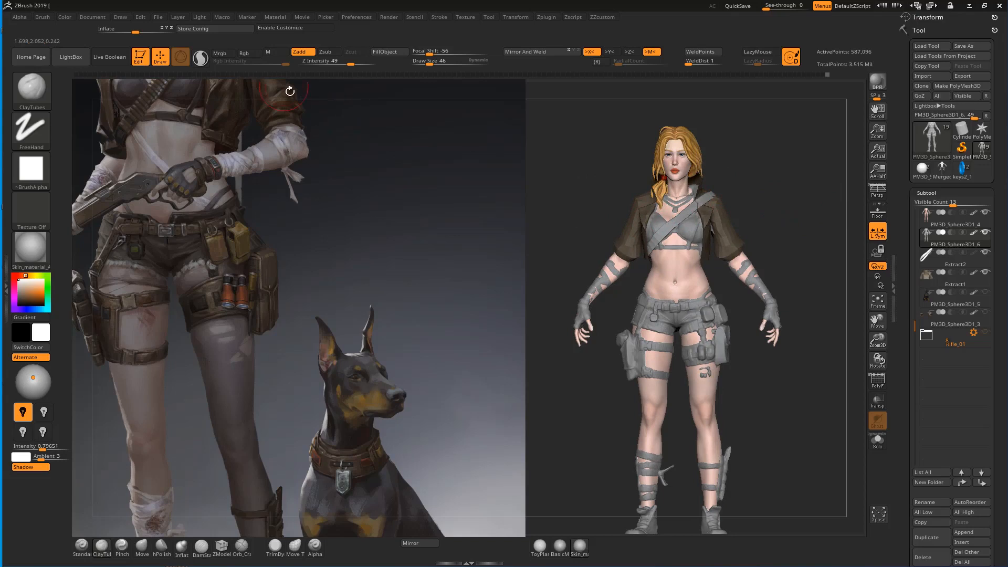
ctrl+right_drag(765, 157, 729, 335)
ctrl+right_drag(775, 261, 767, 275)
alt+click(770, 291)
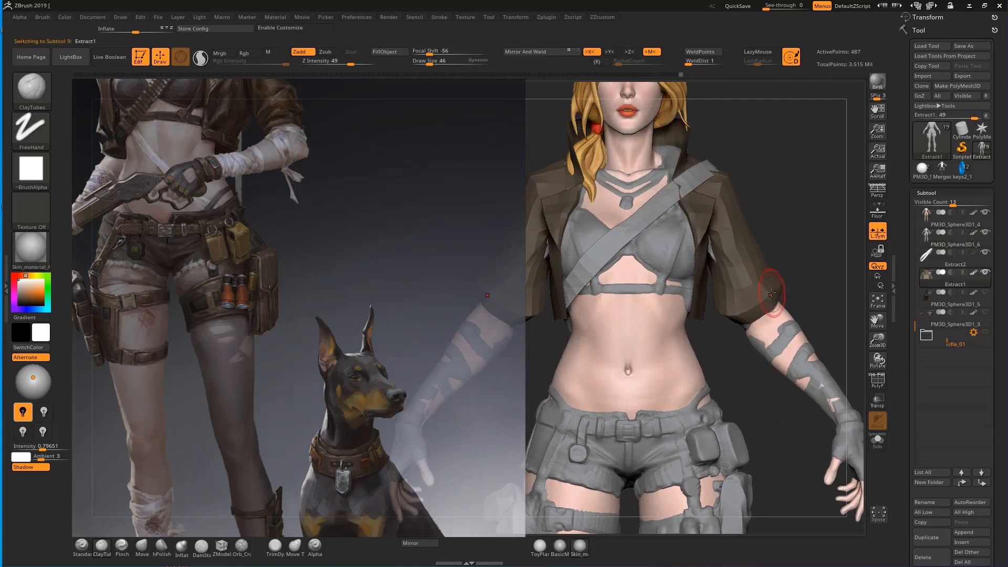
key(b)
key(m)
key(v)
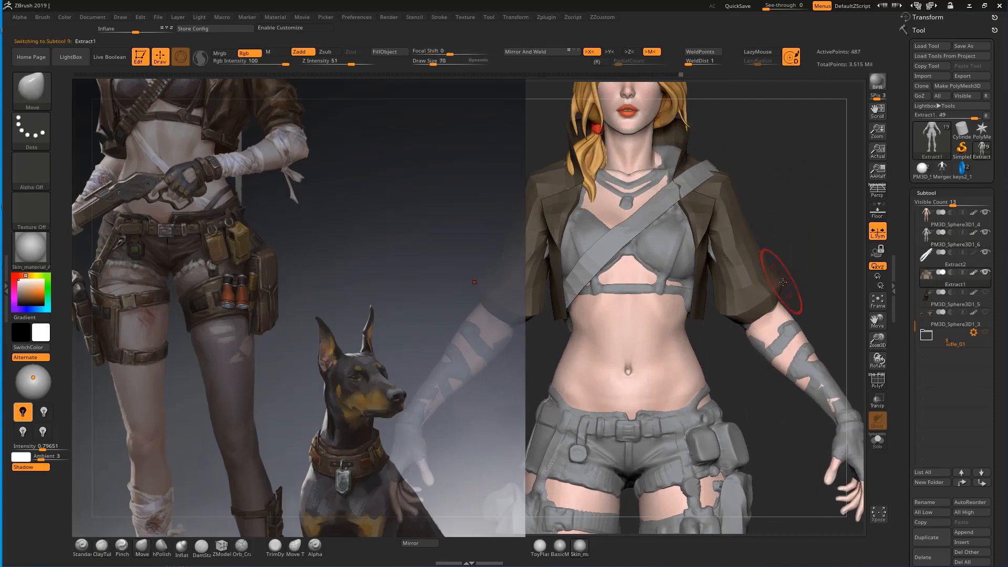
ctrl+right_drag(792, 248, 762, 272)
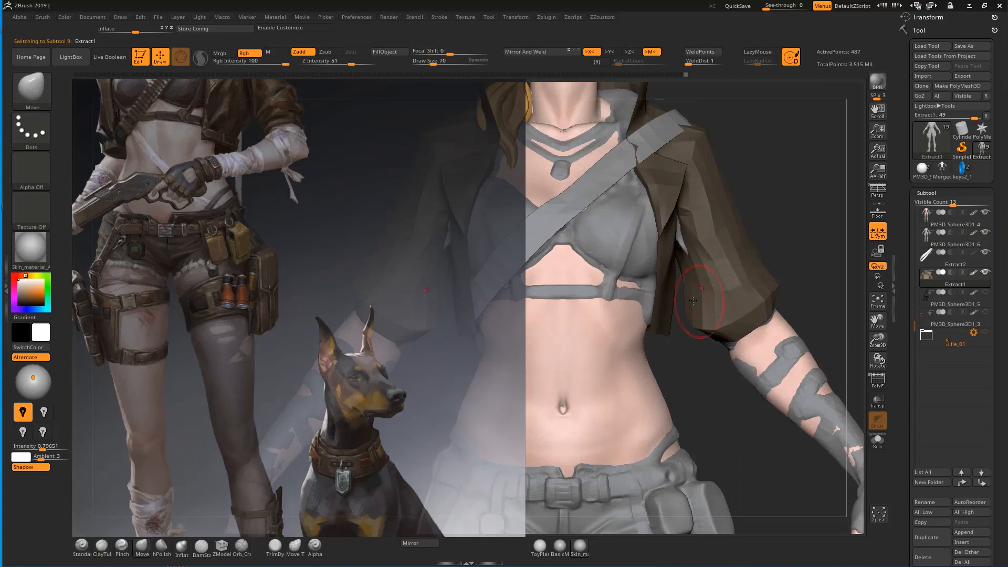
drag(701, 327, 731, 346)
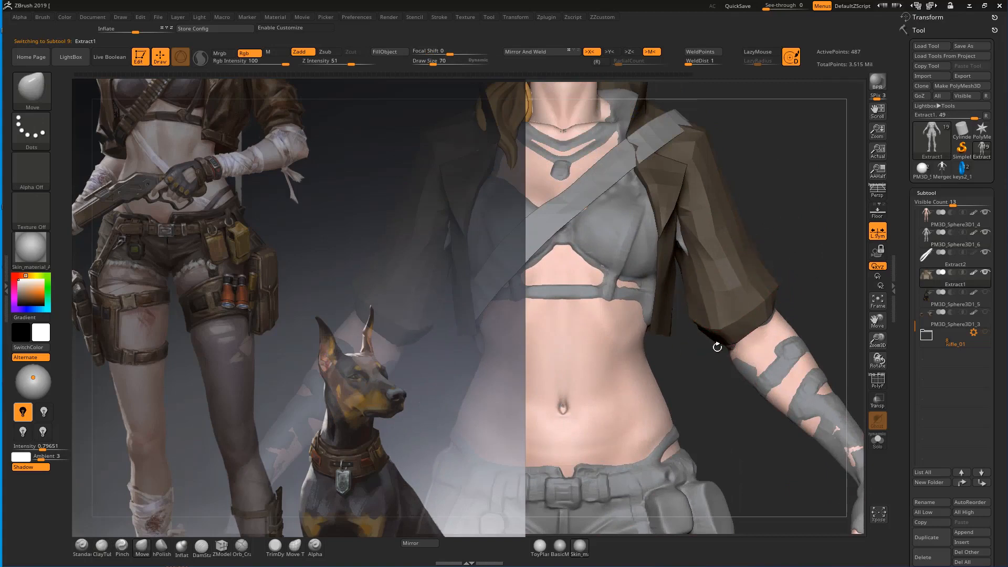
Adjust the jacket's front hem corners and back hem with the Move brush.
right_drag(737, 252, 650, 314)
drag(651, 328, 634, 314)
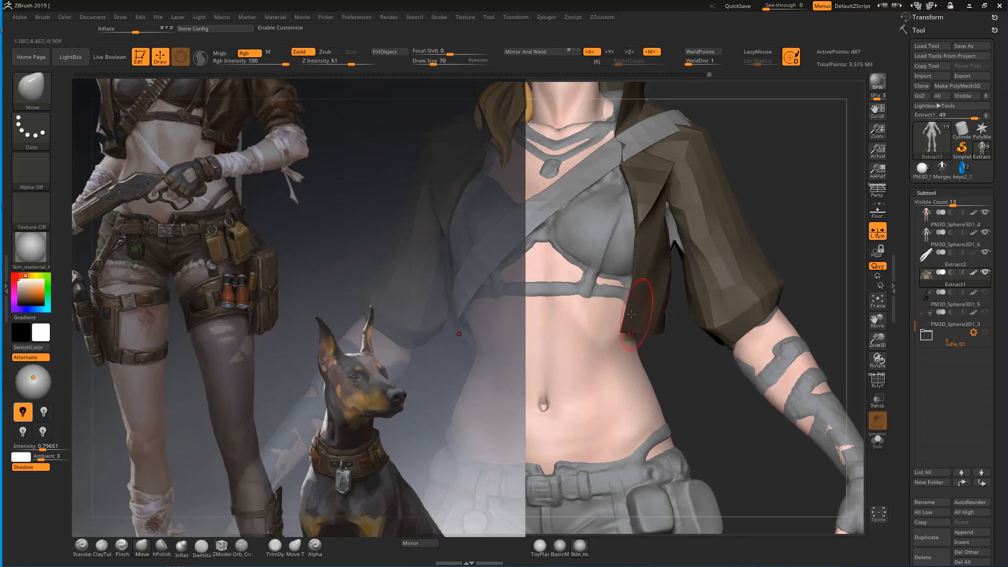
alt+drag(768, 158, 809, 205)
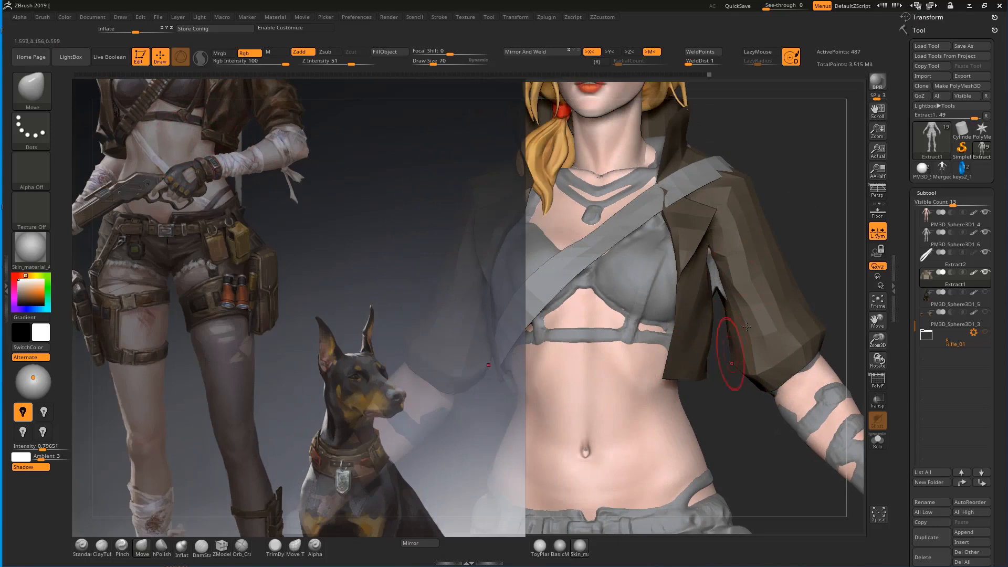
drag(785, 204, 649, 353)
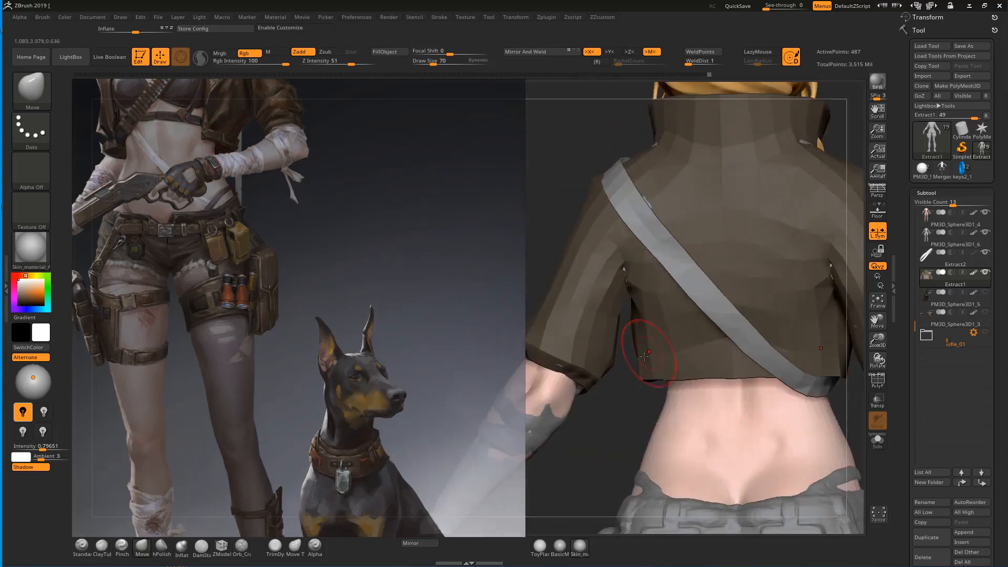
alt+drag(614, 414, 584, 323)
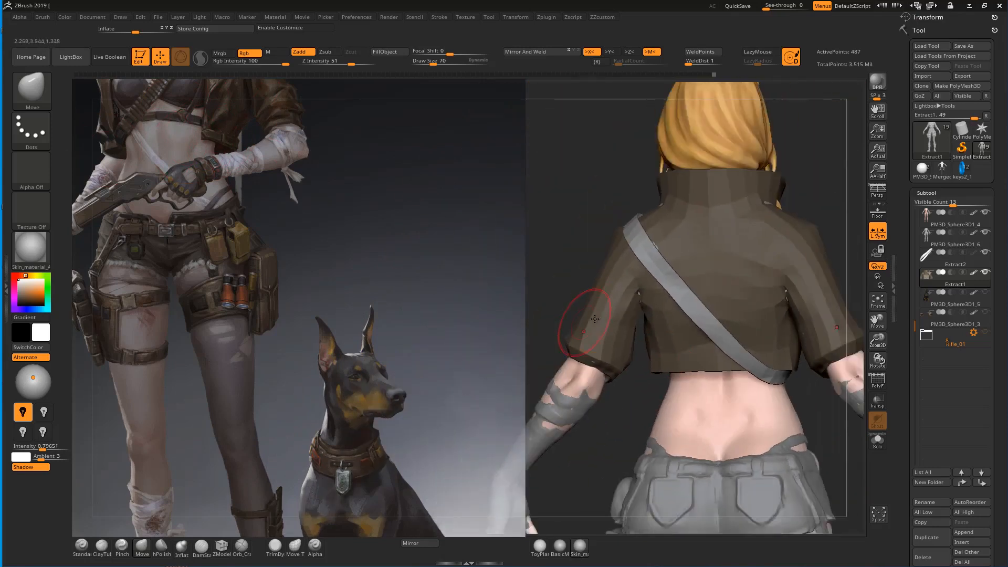
Pull the back of the jacket's raised collar closer to the neck with the Move brush.
mouse_move(592, 256)
alt+mouse_down()
mouse_move(578, 304)
mouse_move(711, 244)
alt+mouse_up()
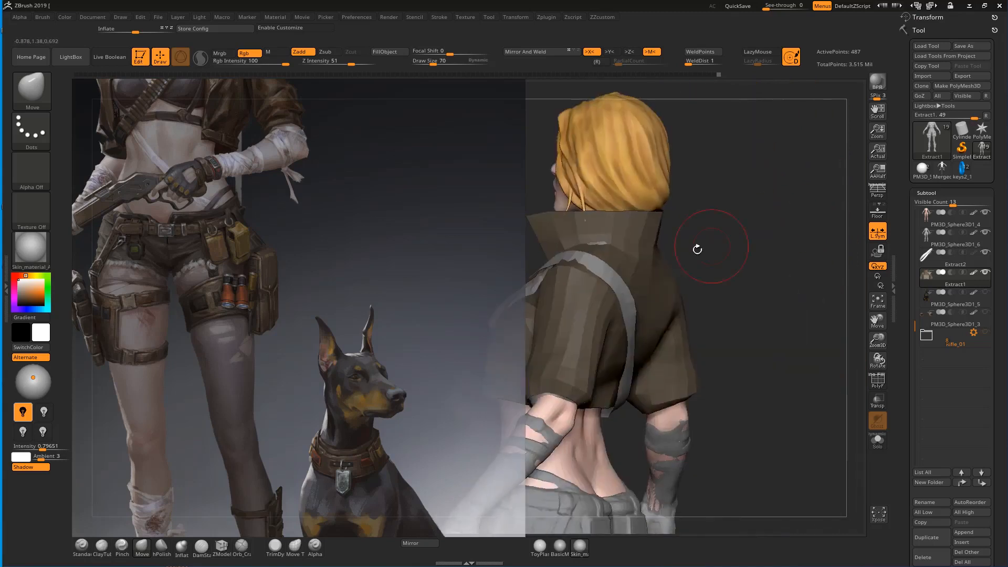
drag(668, 212, 614, 215)
drag(736, 231, 715, 258)
mouse_move(777, 312)
mouse_down()
mouse_move(805, 300)
mouse_move(727, 321)
mouse_move(739, 276)
mouse_move(781, 295)
mouse_up()
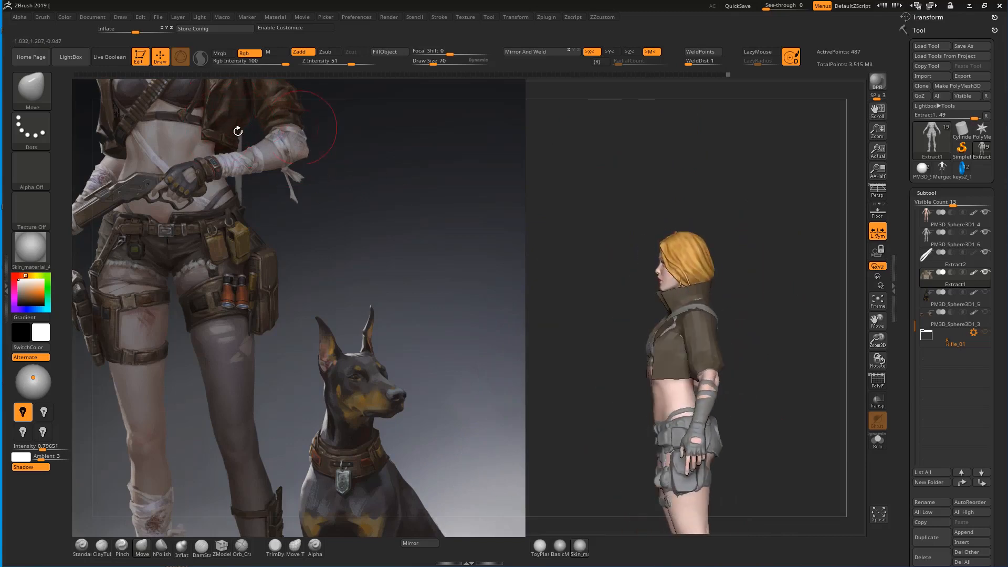
Select the PM3D_Sphere3D1_6 subtool and carve the vertical centre seam down the back of the shorts with the Standard brush.
drag(753, 234, 798, 237)
alt+drag(603, 325, 604, 378)
drag(612, 431, 730, 197)
alt+drag(766, 168, 765, 298)
mouse_move(752, 336)
mouse_down()
mouse_move(783, 311)
mouse_move(792, 335)
mouse_move(762, 386)
mouse_up()
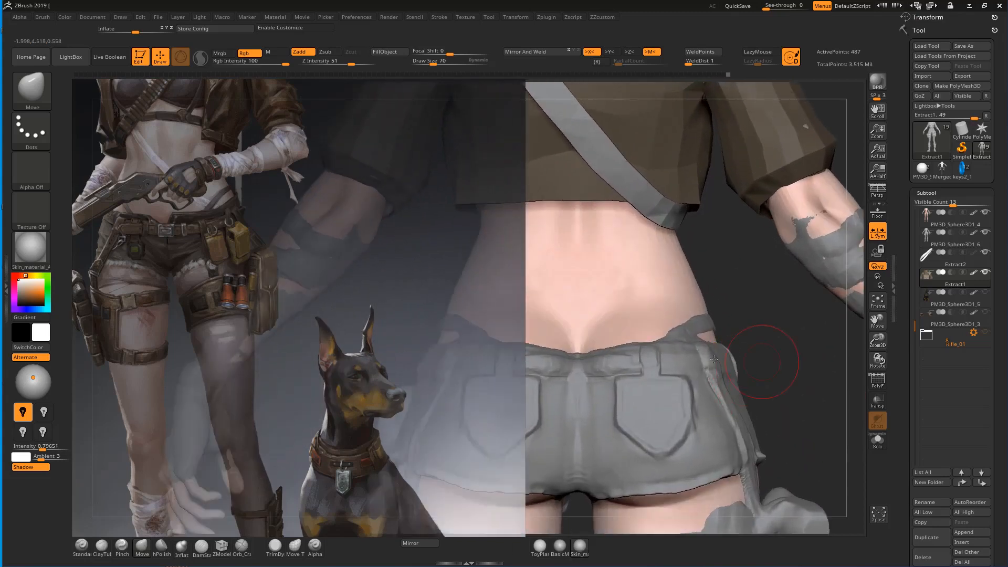
alt+drag(678, 412, 704, 360)
alt+click(651, 374)
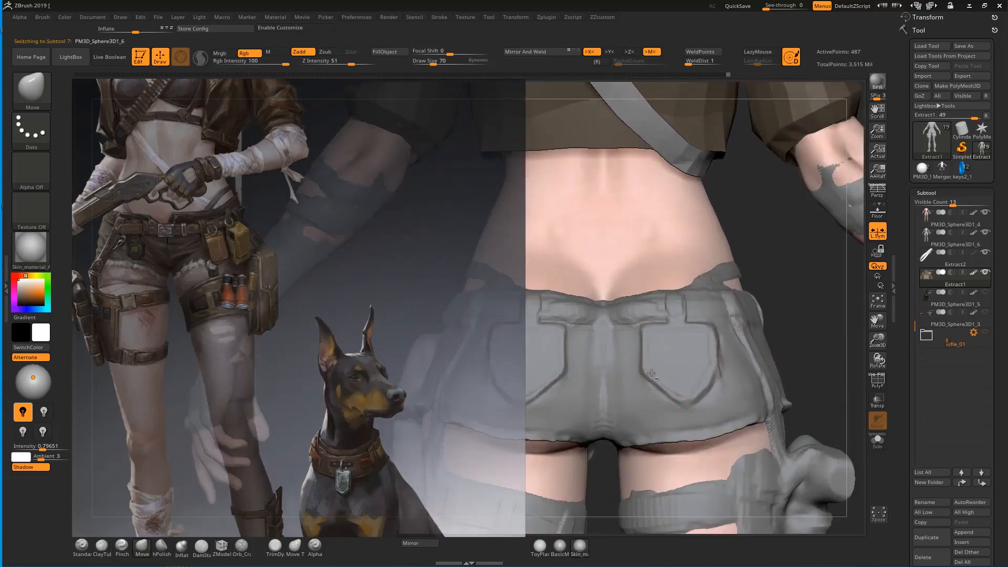
drag(712, 391, 706, 385)
drag(800, 330, 788, 311)
key(3)
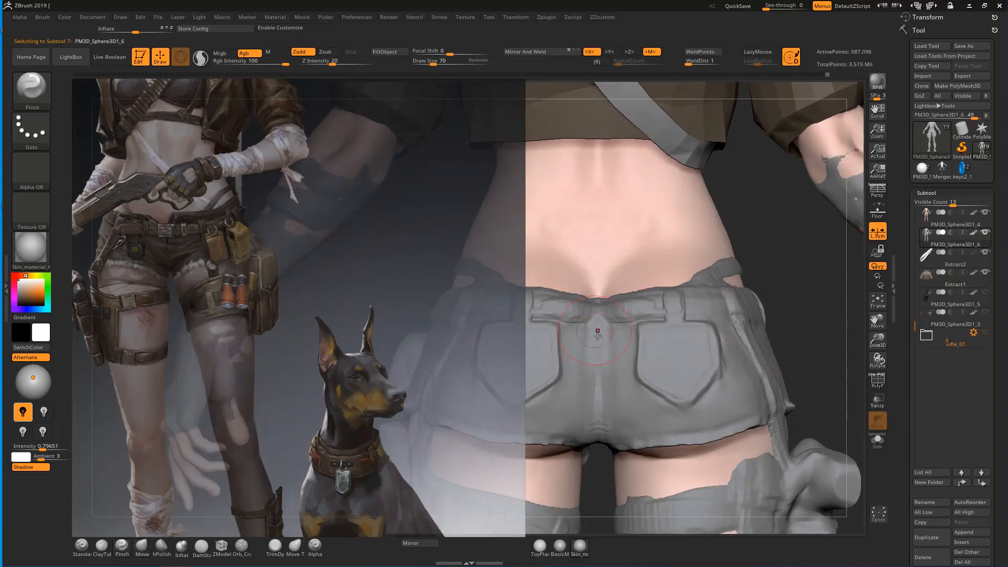
key(b)
key(s)
key(t)
drag(597, 363, 595, 461)
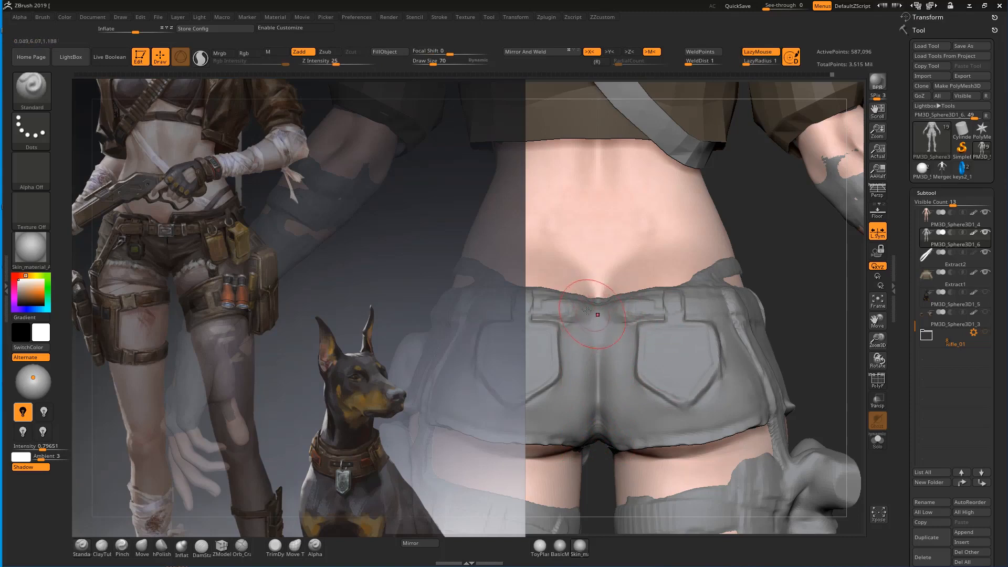
Build up the centre of the shorts' back waistband between the belt loops with the ClayTubes brush.
key(b)
key(c)
key(t)
drag(616, 309, 656, 309)
mouse_move(575, 314)
mouse_down()
mouse_move(620, 315)
mouse_move(580, 304)
mouse_move(599, 311)
mouse_up()
alt+drag(779, 324, 777, 362)
Carve the seam along the lower edge of the shorts' back waistband with the DamStandard brush at draw size 70.
key(b)
key(d)
key(s)
drag(532, 321, 675, 322)
alt+drag(572, 327, 656, 328)
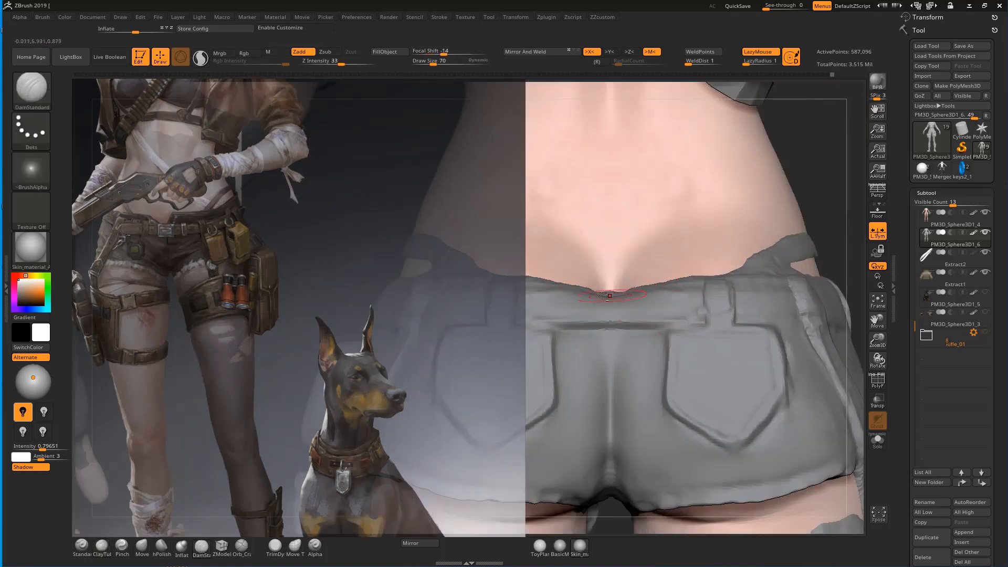
Reshape the back waistband and hip area of the shorts with the Move brush at draw size 90.
drag(724, 286, 578, 262)
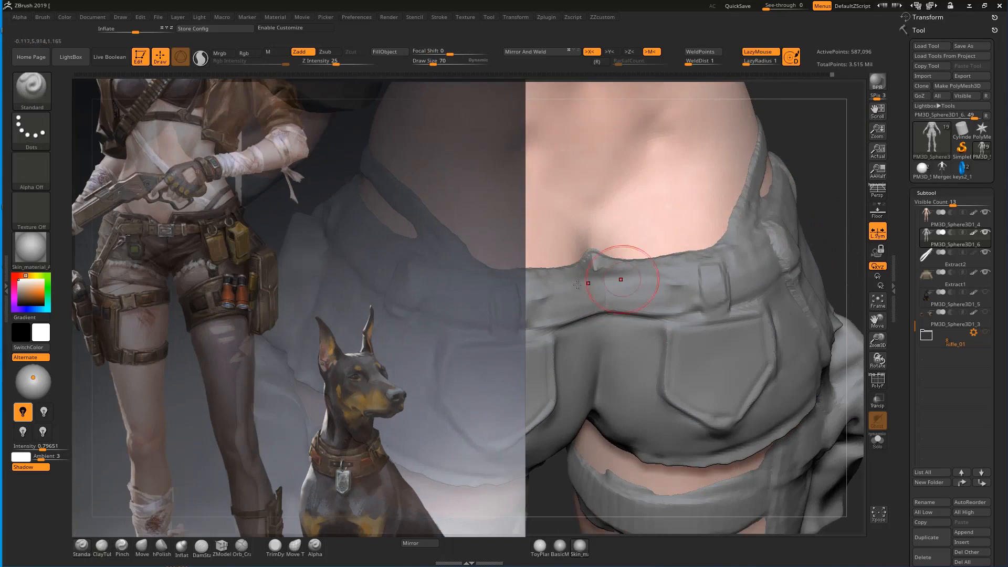
key(shift)
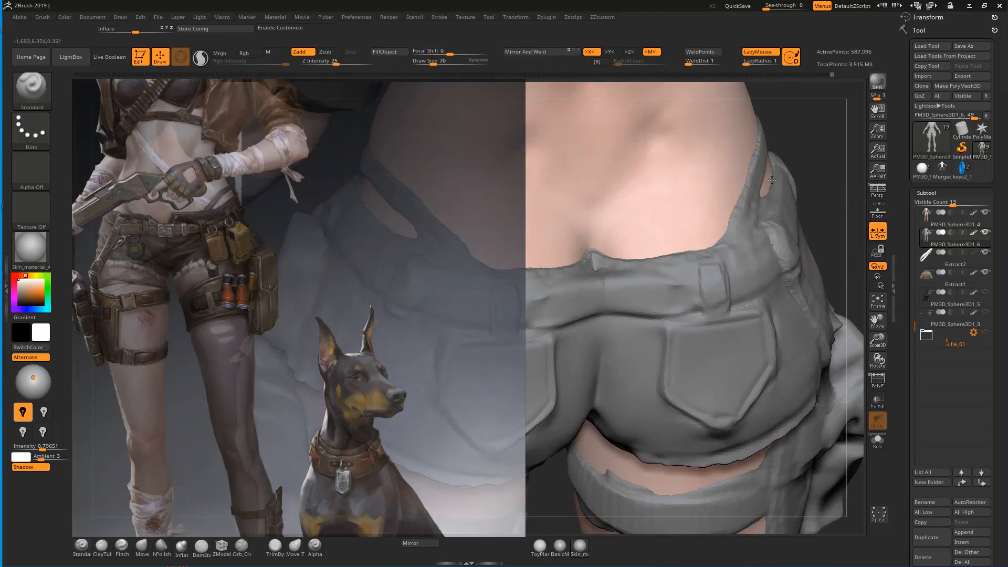
drag(771, 180, 738, 245)
drag(723, 286, 641, 241)
key(b)
key(m)
key(v)
key(])
key(])
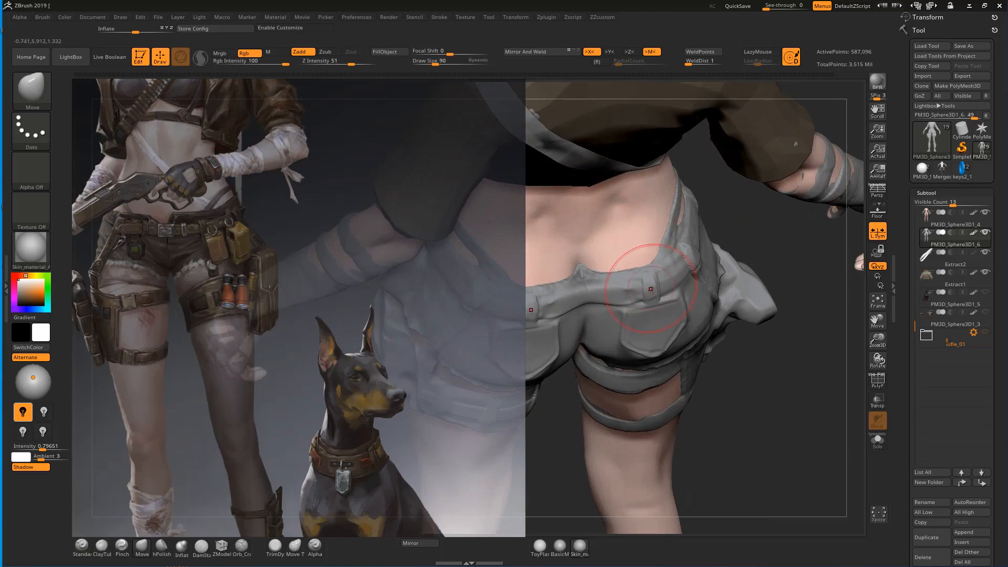
drag(647, 291, 694, 270)
drag(783, 259, 799, 193)
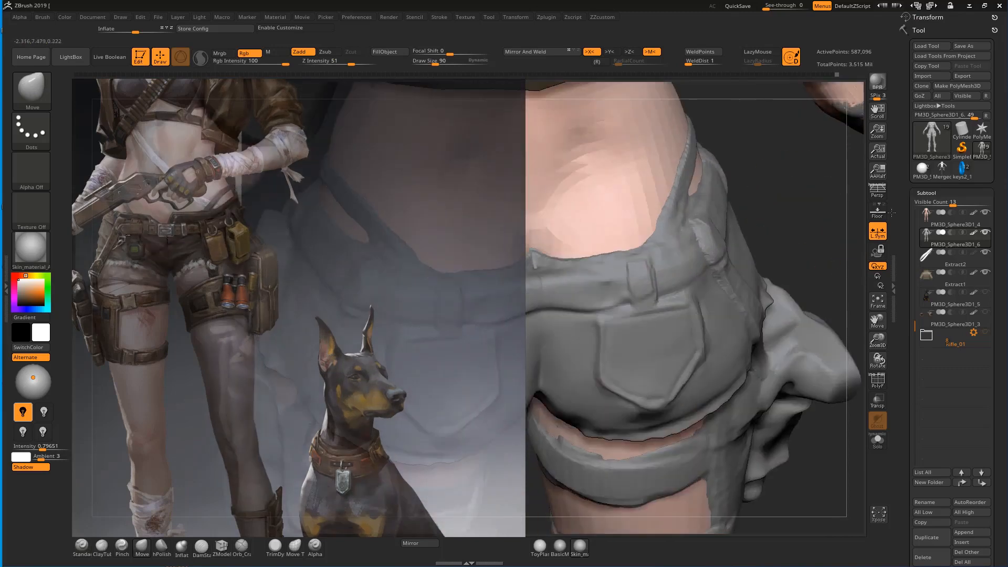
Flatten the centre of the back waistband with the hPolish brush at draw size 90.
alt+drag(872, 212, 911, 205)
key(b)
key(h)
key(p)
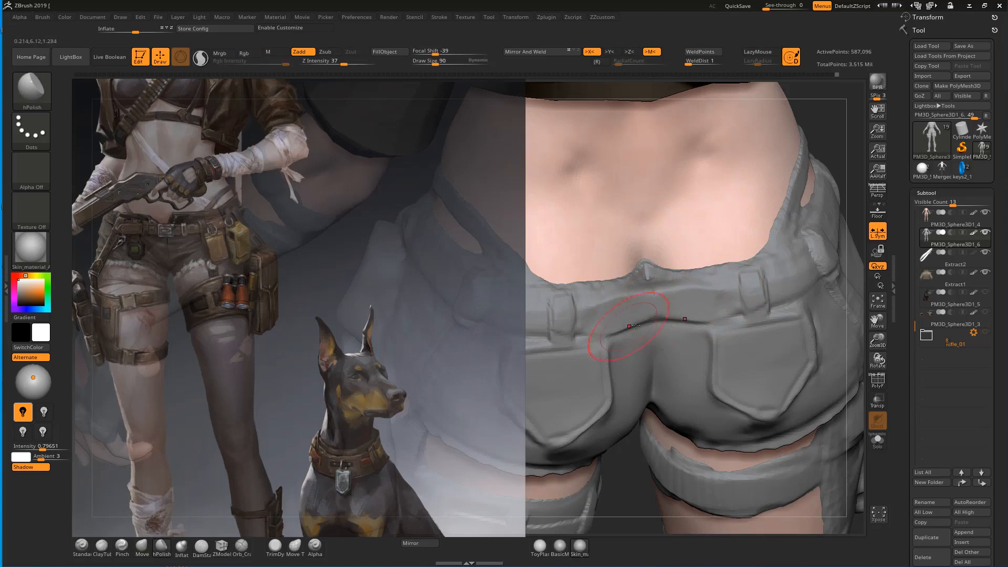
Clean up the notch at the back waistband's upper centre and redefine the edge with DamStandard at draw size 62.
key(b)
key(d)
key(s)
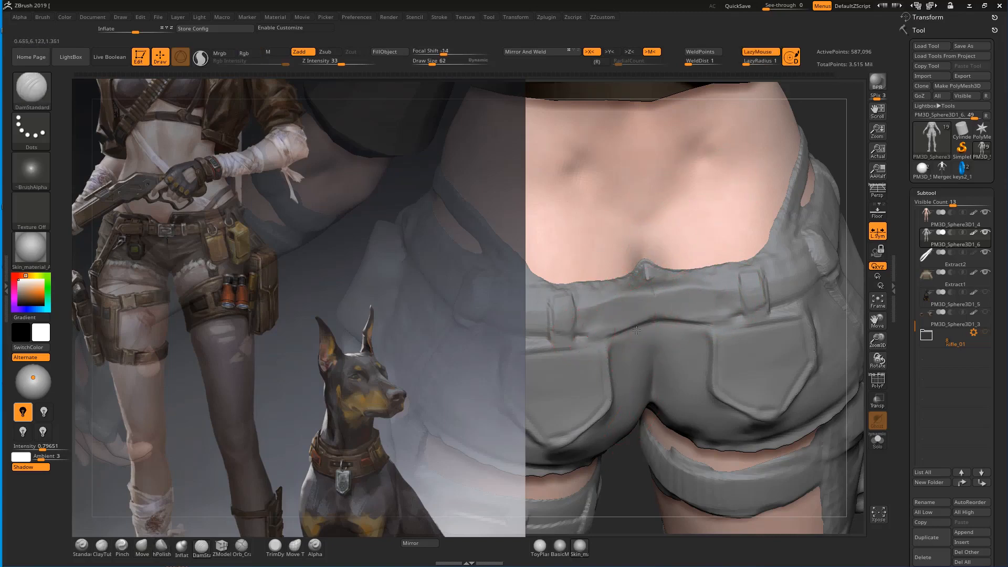
drag(673, 284, 620, 291)
mouse_move(602, 289)
mouse_down()
mouse_move(667, 281)
mouse_move(649, 267)
mouse_move(660, 257)
mouse_move(642, 255)
mouse_move(659, 273)
mouse_move(646, 274)
mouse_up()
shift+drag(730, 265, 725, 258)
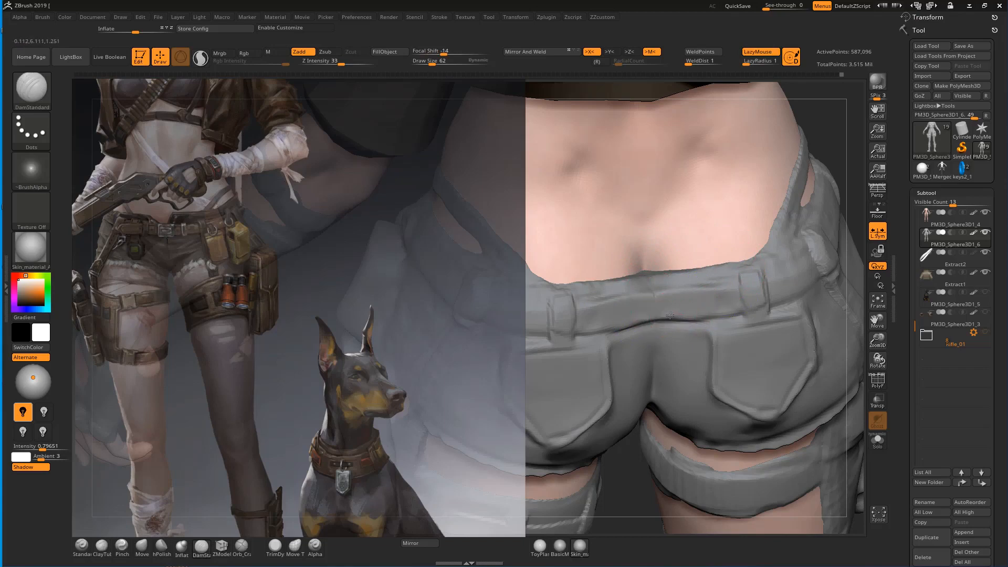
Sharpen the edges around the back belt loop with the DamStandard brush and smooth the waistband beside it.
key(b)
key(d)
key(s)
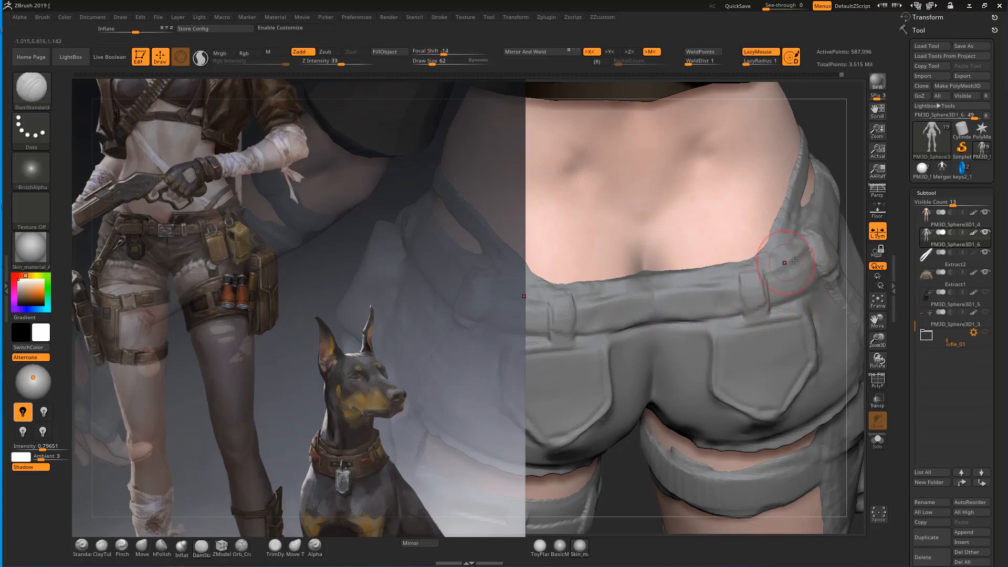
mouse_move(843, 171)
alt+mouse_down()
mouse_move(767, 224)
mouse_move(779, 223)
mouse_move(714, 284)
mouse_move(729, 234)
alt+mouse_up()
mouse_move(686, 263)
alt+mouse_down()
mouse_move(667, 305)
mouse_move(683, 262)
alt+mouse_up()
shift+drag(722, 225, 700, 271)
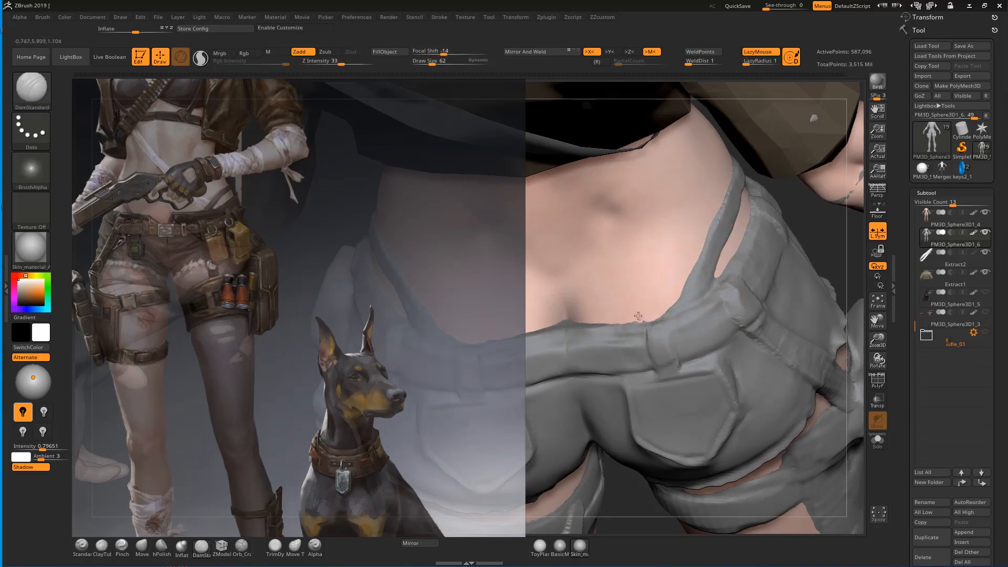
drag(583, 325, 577, 326)
drag(728, 292, 692, 320)
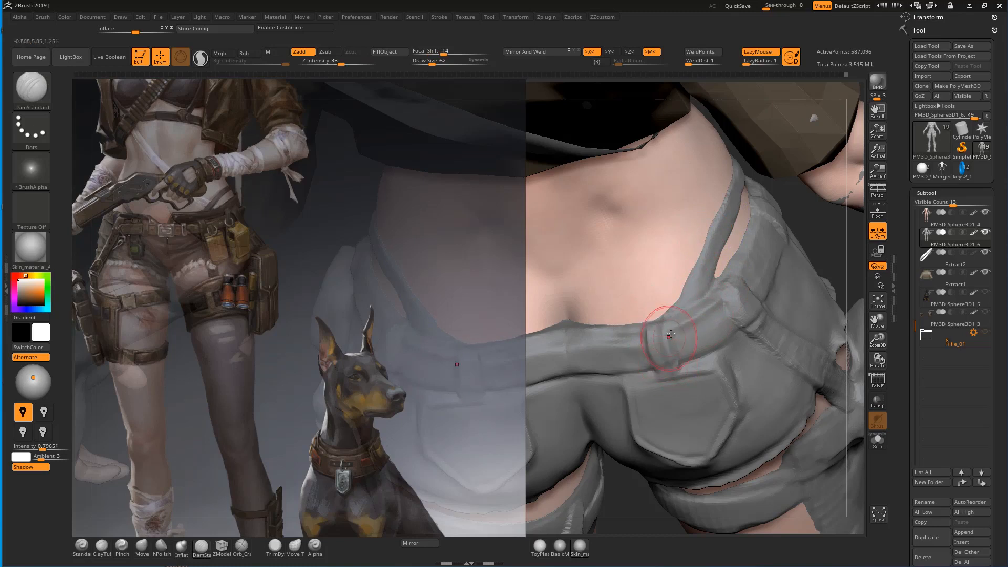
Flatten the waistband between the belt loop and the hip strap with the hPolish brush.
key(b)
key(h)
key(p)
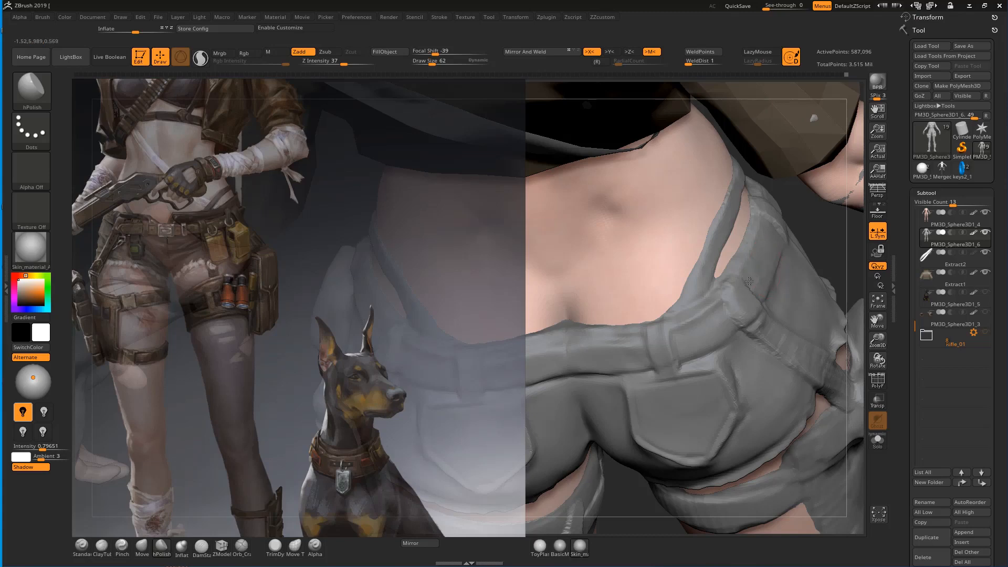
key(f)
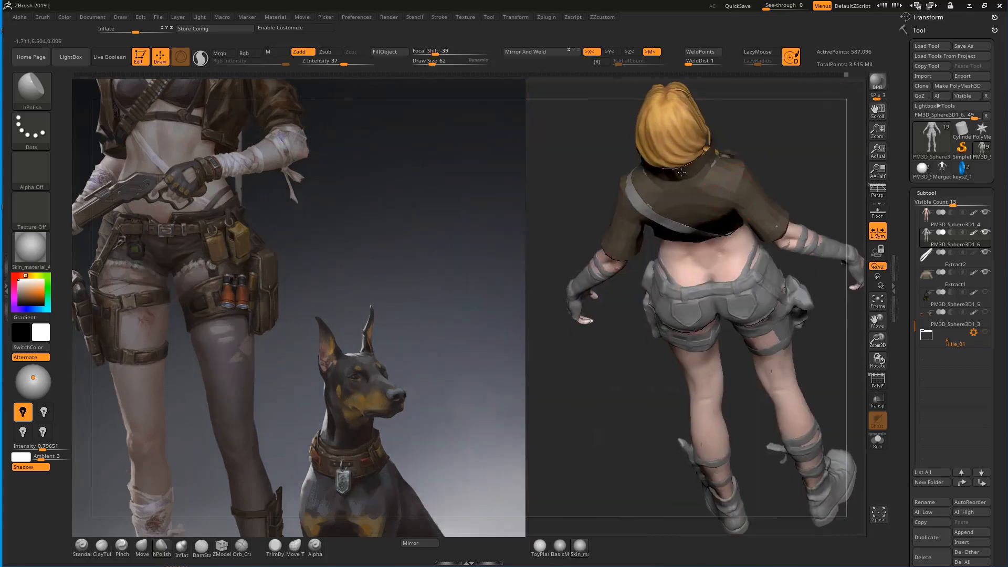
Adjust the outer part of the shorts' back hem with the Move brush at draw size 42.
mouse_move(812, 361)
shift+mouse_down()
mouse_move(817, 333)
mouse_move(806, 313)
mouse_move(784, 310)
shift+mouse_up()
mouse_move(796, 400)
alt+mouse_down()
mouse_move(771, 382)
mouse_move(798, 360)
mouse_move(798, 310)
mouse_move(788, 378)
alt+mouse_up()
key(b)
key(m)
key(v)
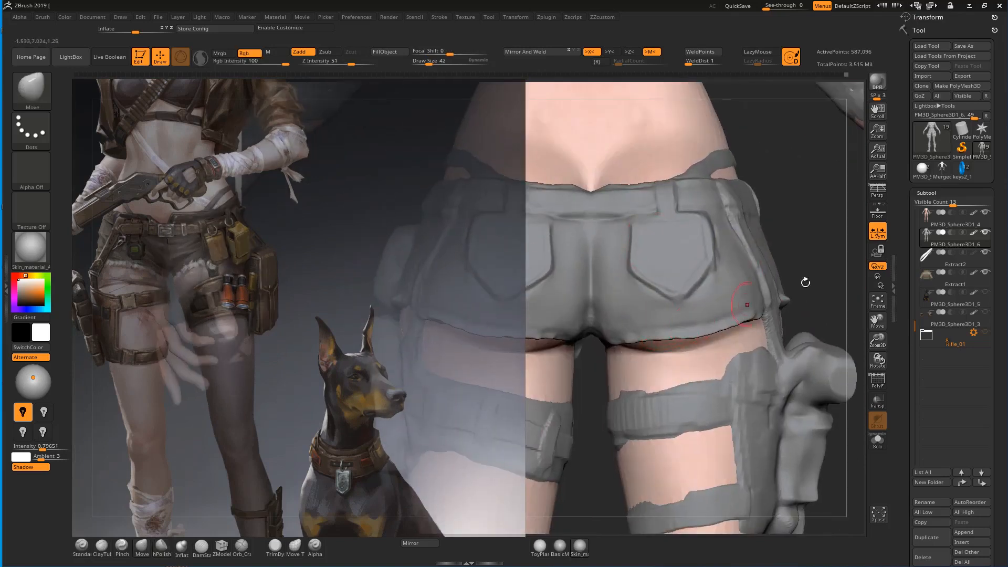
alt+drag(836, 222, 763, 286)
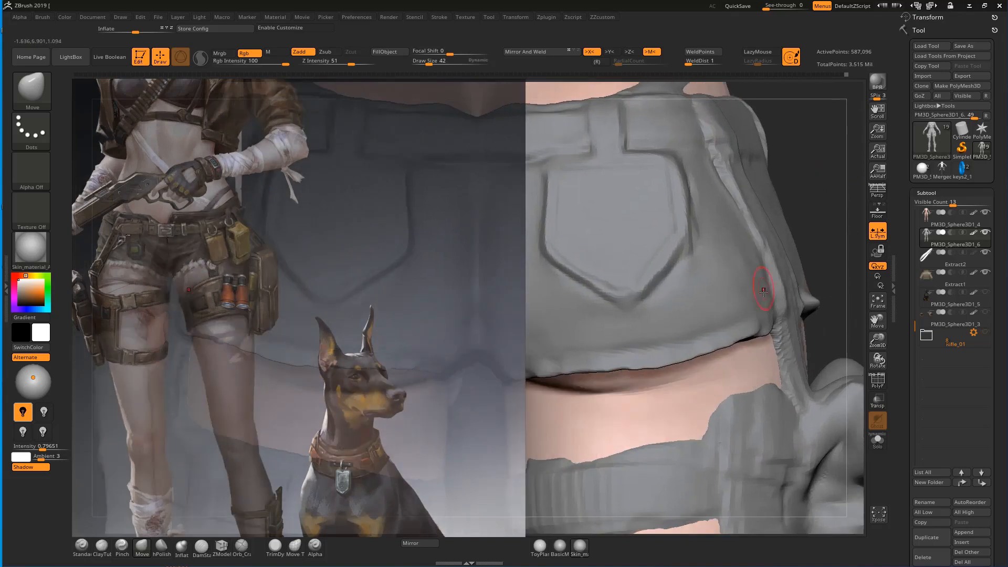
drag(719, 352, 750, 345)
Sculpt a ragged, wavy edge along the shorts' back hem with the Standard brush at draw size 30.
alt+drag(855, 258, 921, 218)
mouse_move(740, 321)
mouse_down()
mouse_move(741, 332)
mouse_move(757, 322)
mouse_move(651, 338)
mouse_up()
drag(626, 333, 608, 342)
drag(592, 334, 592, 342)
drag(543, 384, 525, 420)
drag(603, 375, 644, 319)
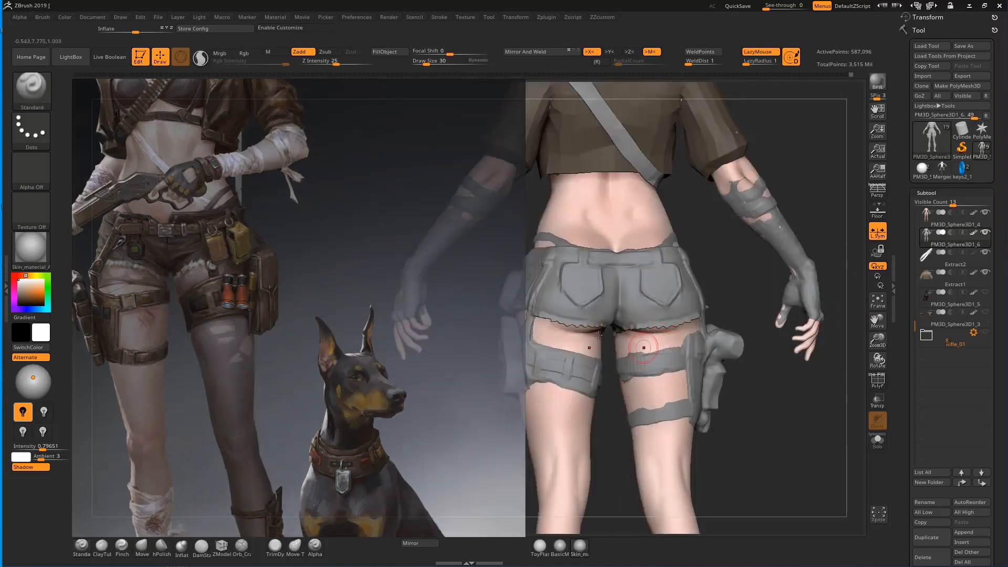
Sculpt the same ragged edge along the shorts' front leg hem with the Standard brush at draw size 30.
drag(723, 292, 641, 345)
alt+drag(781, 373, 778, 410)
shift+drag(652, 316, 646, 324)
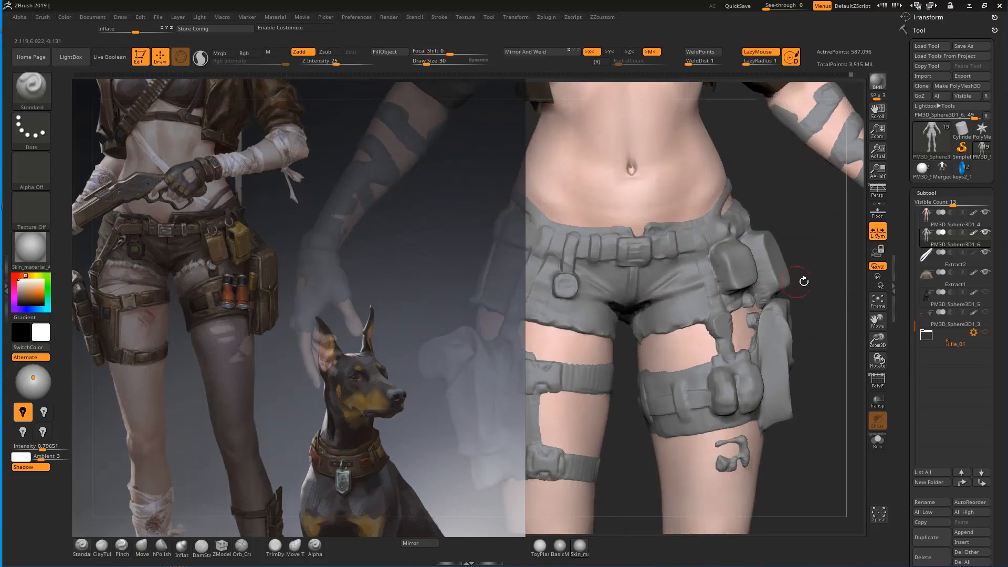
alt+drag(811, 316, 809, 347)
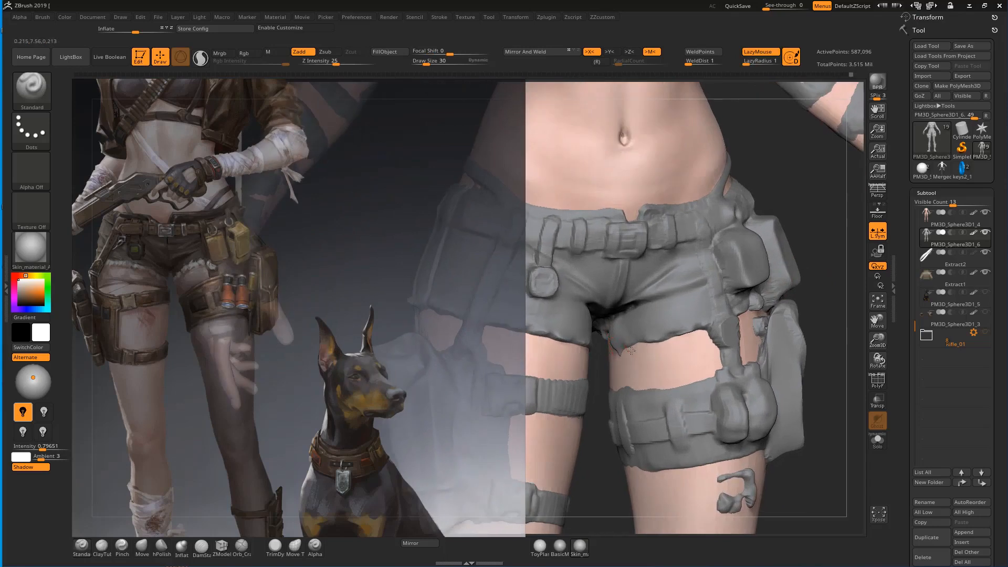
mouse_move(619, 347)
alt+mouse_down()
mouse_move(685, 337)
mouse_move(620, 346)
mouse_move(727, 314)
alt+mouse_up()
alt+drag(825, 261, 817, 310)
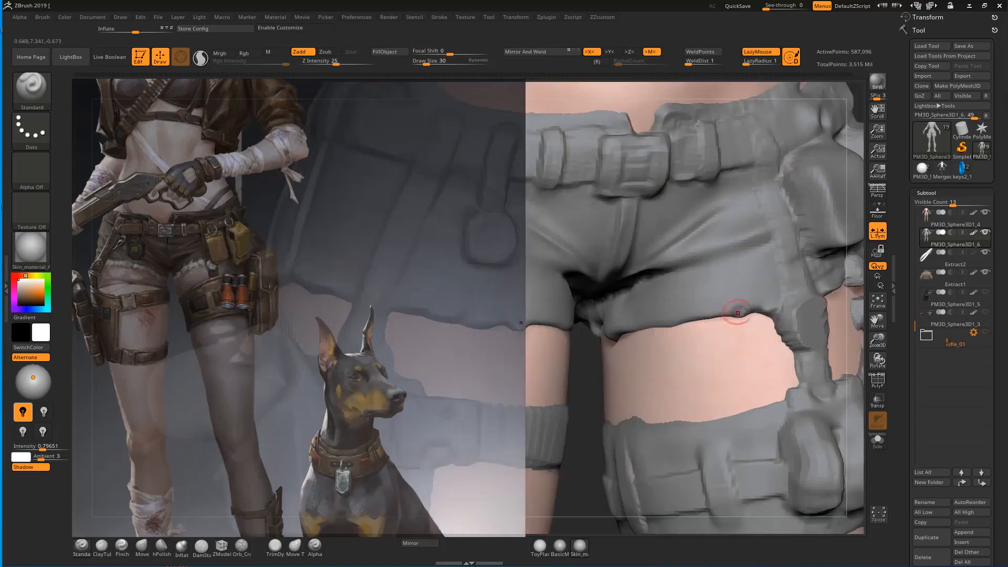
alt+drag(702, 317, 641, 323)
Deepen the diagonal fold on the front of the shorts' leg and smooth the surface around it.
alt+drag(721, 257, 728, 253)
alt+drag(657, 272, 757, 239)
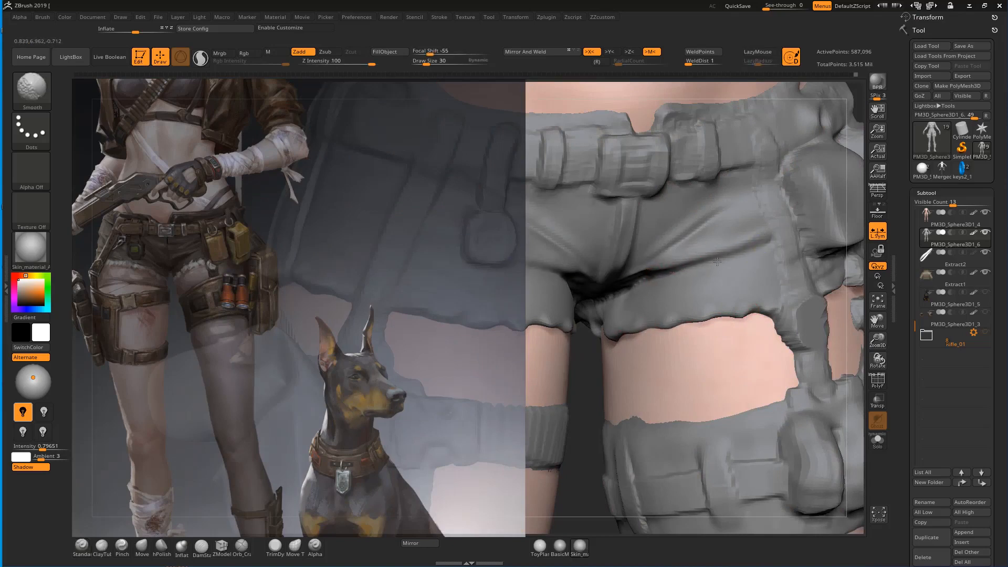
shift+drag(709, 266, 746, 234)
Refine the holster's hanging strap and front edge with the Standard brush and smooth the surface below the strap.
alt+drag(550, 245, 544, 205)
shift+drag(582, 339, 540, 388)
alt+drag(650, 367, 635, 457)
mouse_move(588, 266)
mouse_down()
mouse_move(631, 305)
mouse_move(658, 364)
mouse_up()
drag(619, 308, 696, 364)
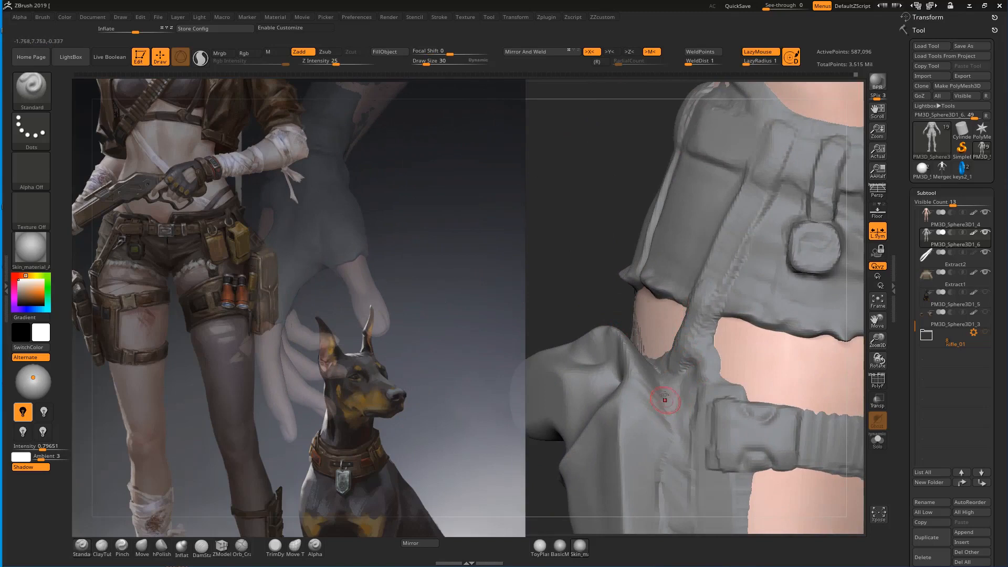
key(shift)
shift+drag(674, 492, 676, 474)
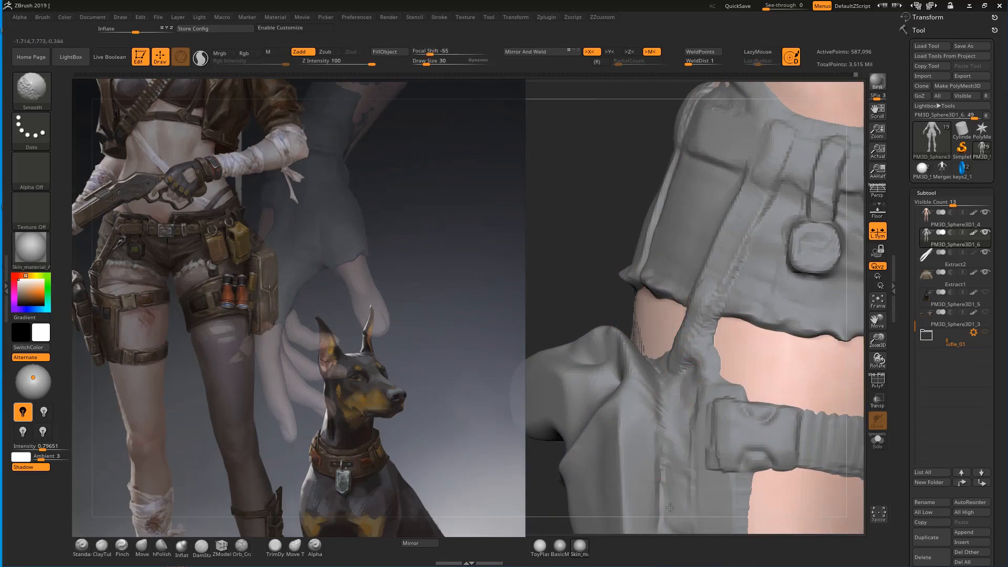
mouse_move(692, 390)
shift+mouse_down()
mouse_move(692, 374)
mouse_move(671, 383)
mouse_move(686, 353)
shift+mouse_up()
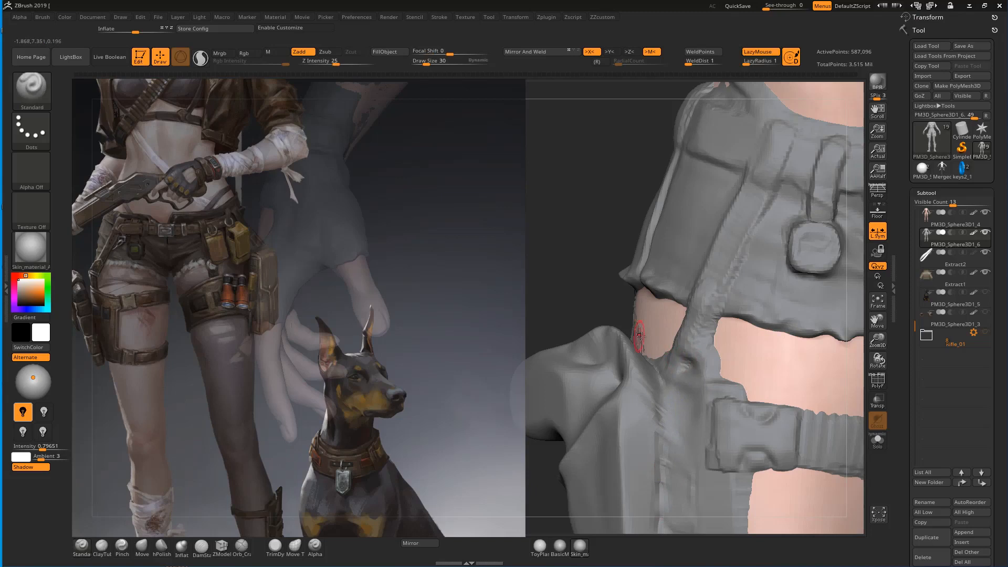
drag(631, 303, 674, 214)
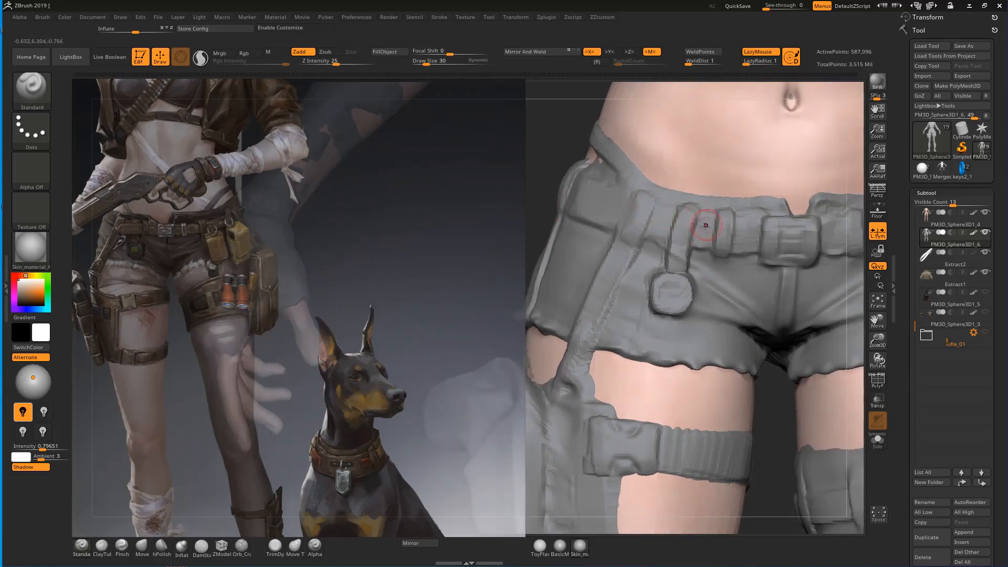
Turn off symmetry and build up the loose belt end beside the buckle with the ClayTubes brush.
key(b)
key(c)
key(t)
drag(704, 227, 705, 230)
key(x)
mouse_move(690, 233)
mouse_down()
mouse_move(697, 222)
mouse_move(690, 243)
mouse_move(708, 223)
mouse_move(697, 229)
mouse_up()
mouse_move(558, 152)
mouse_down()
mouse_move(596, 159)
mouse_move(672, 210)
mouse_move(655, 228)
mouse_move(636, 226)
mouse_up()
Shape the belt end's pointed tip with the Move brush and sculpt its surface with Standard at draw size 70.
key(b)
key(m)
key(v)
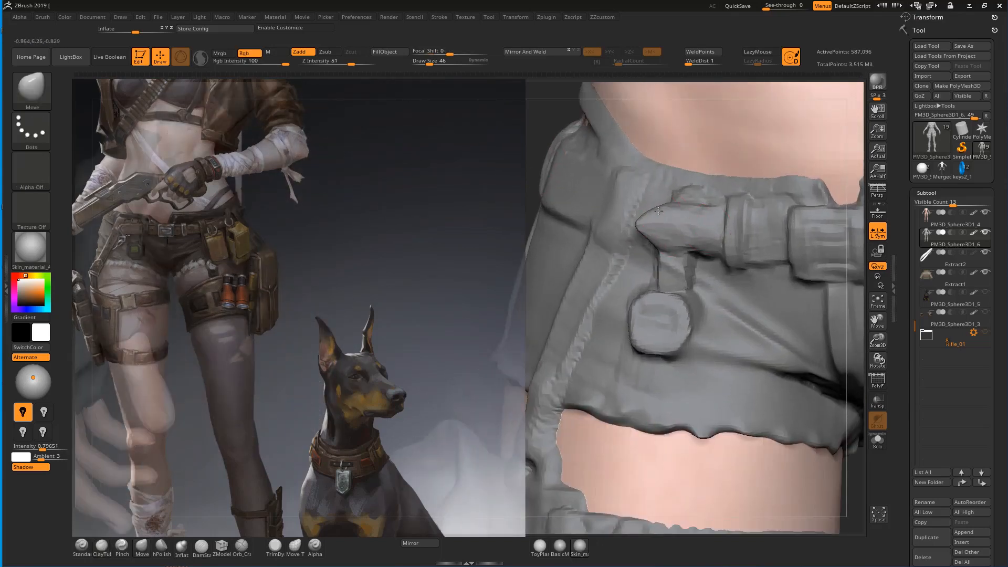
key(bracketright)
key(b)
key(s)
key(t)
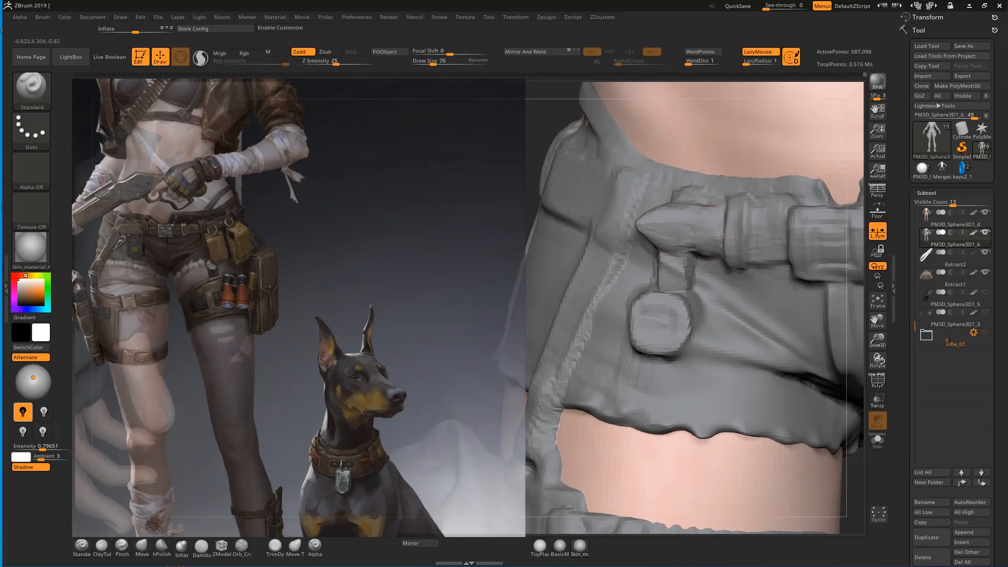
drag(646, 226, 669, 219)
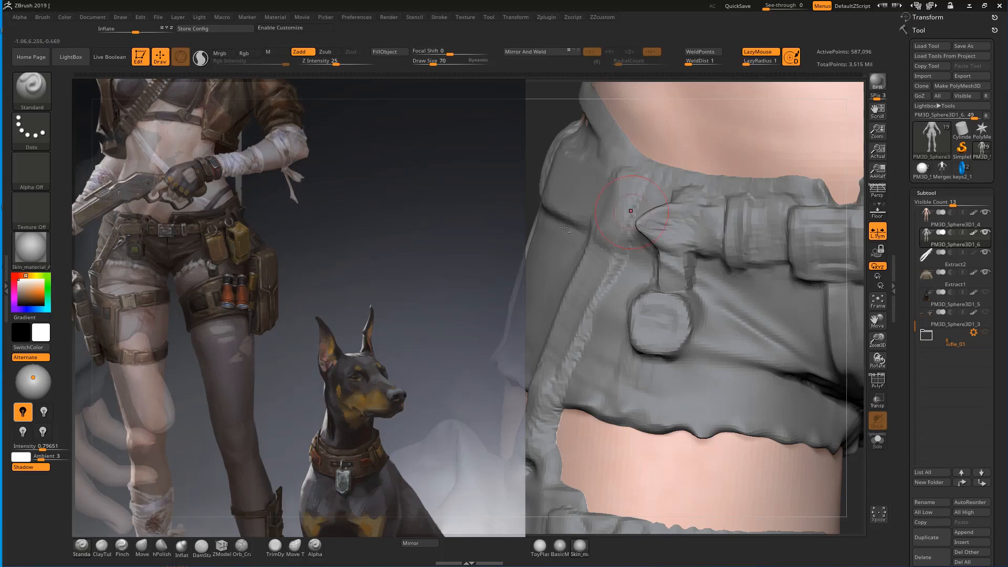
Reshape the toe and sole of the boot with the Move brush at draw size 90.
alt+drag(354, 195, 315, 141)
shift+drag(578, 294, 472, 218)
alt+drag(792, 304, 774, 374)
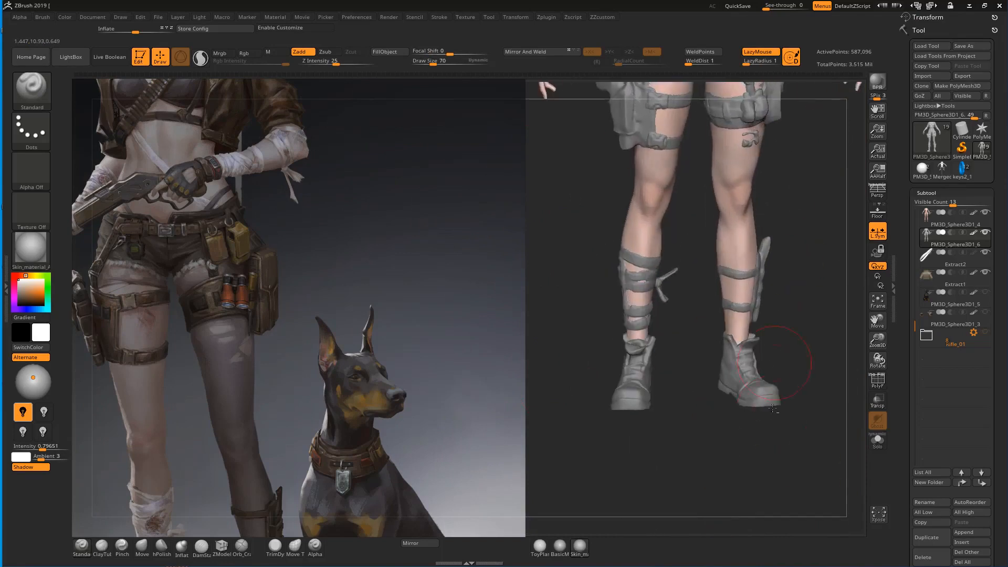
alt+drag(810, 409, 750, 313)
mouse_move(735, 212)
alt+mouse_down()
mouse_move(811, 304)
mouse_move(788, 219)
mouse_move(764, 247)
mouse_move(734, 251)
alt+mouse_up()
key(b)
key(m)
key(v)
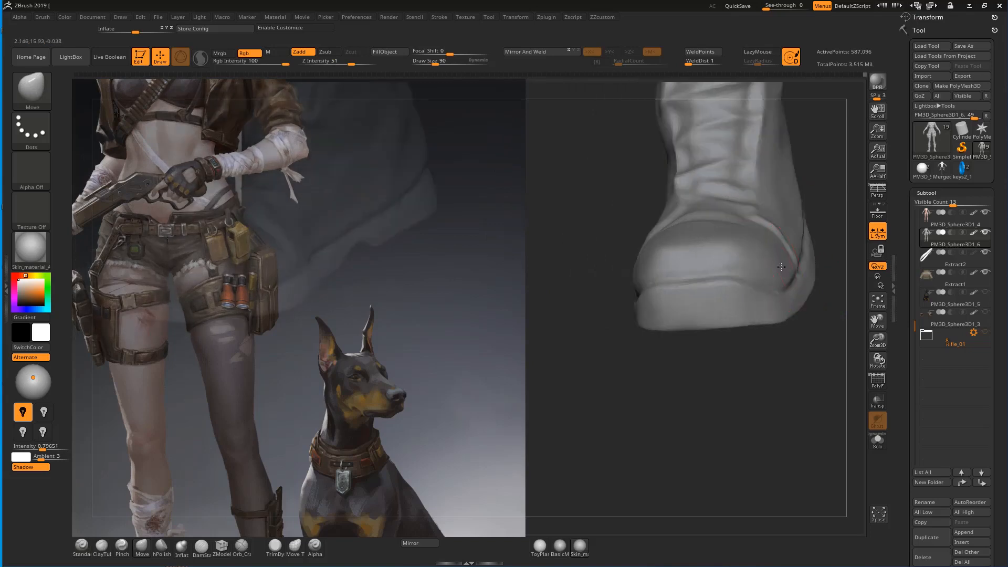
drag(808, 344, 761, 251)
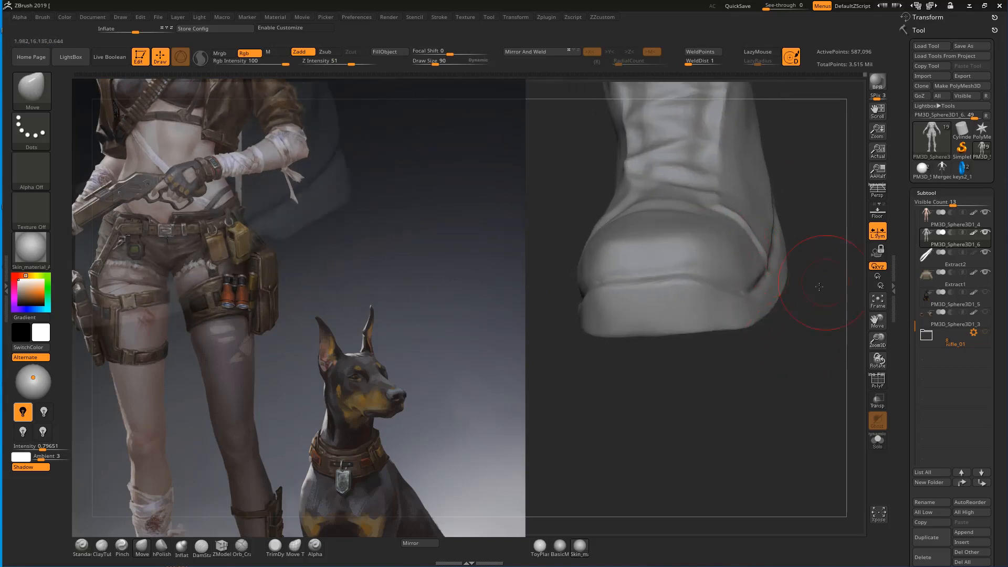
drag(826, 283, 809, 255)
Sculpt the boot's sole edge around the toe with the Standard brush and flatten it with hPolish.
key(b)
key(s)
key(t)
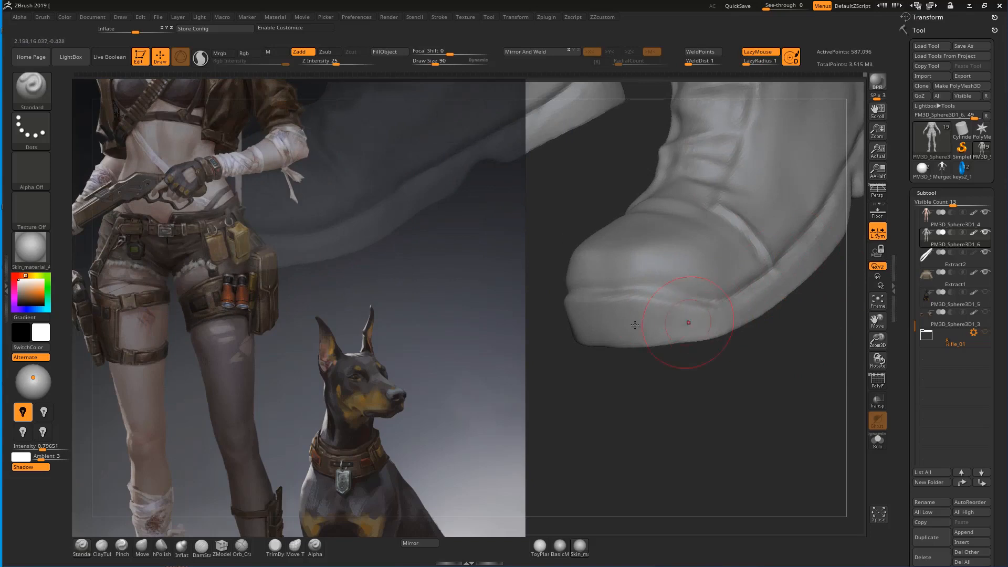
mouse_move(602, 379)
mouse_down()
mouse_move(733, 454)
mouse_move(734, 441)
mouse_move(685, 428)
mouse_move(719, 445)
mouse_move(683, 435)
mouse_move(641, 447)
mouse_up()
key(b)
key(h)
key(p)
click(708, 372)
Adjust the boot's toe and side silhouette with the Move brush at draw size 90.
key(b)
key(m)
key(v)
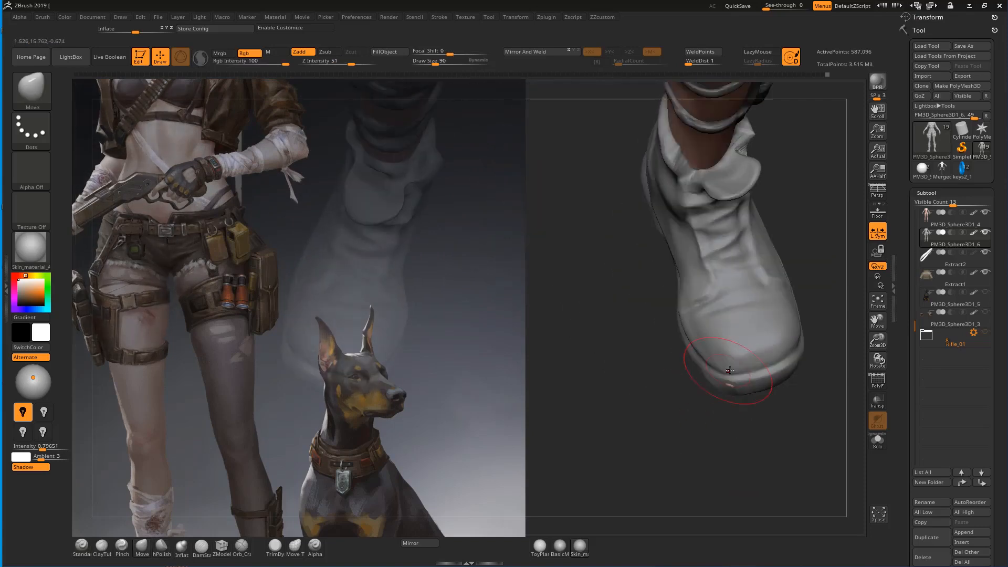
alt+drag(821, 331, 806, 372)
mouse_move(671, 341)
mouse_down()
mouse_move(630, 356)
mouse_move(621, 311)
mouse_up()
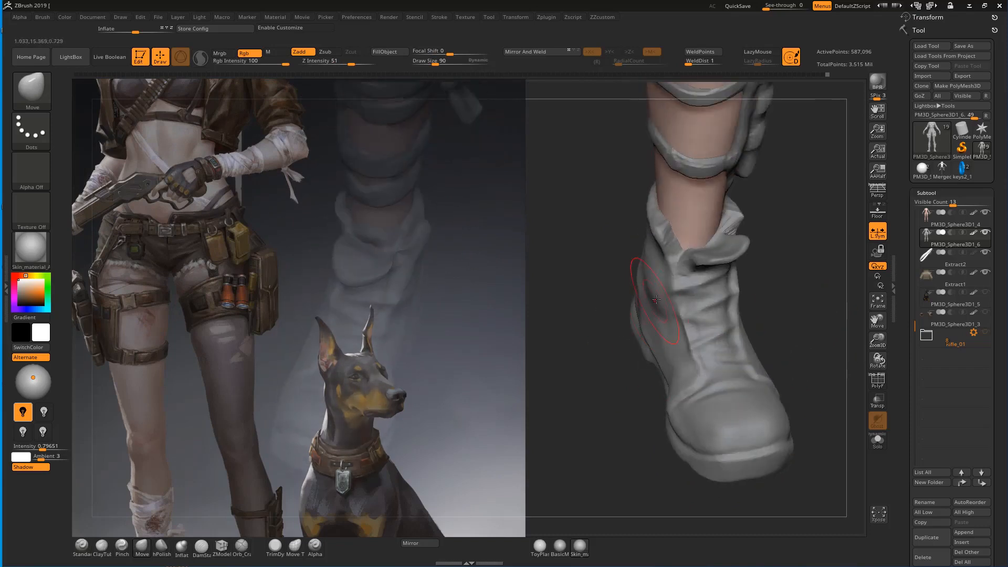
Define the edges of the boot's front opening beside the tongue with the Standard brush at draw size 54.
mouse_move(748, 323)
alt+mouse_down()
mouse_move(704, 362)
mouse_move(731, 295)
alt+mouse_up()
key(1)
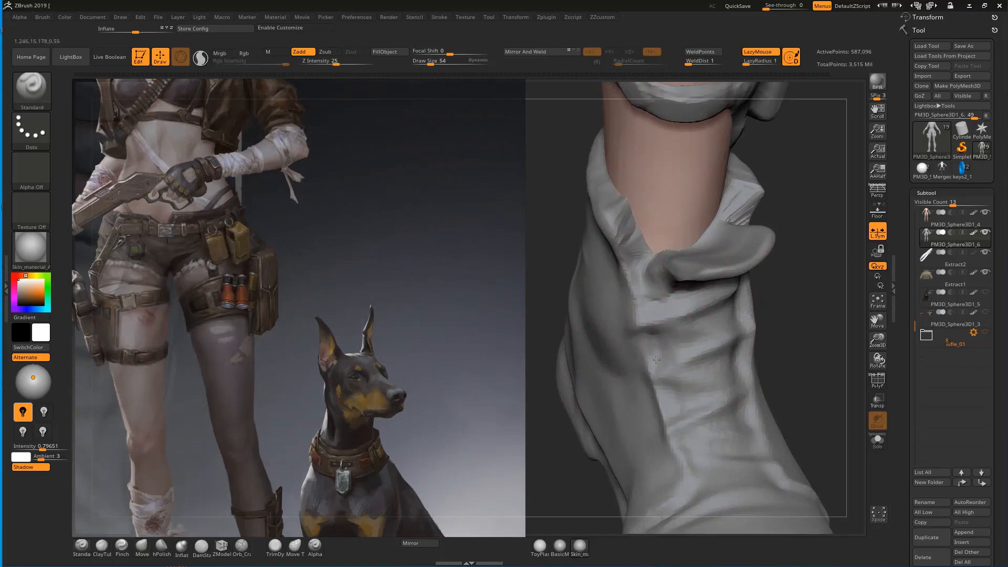
drag(649, 360, 652, 404)
drag(680, 454, 678, 481)
mouse_move(801, 389)
mouse_down()
mouse_move(715, 321)
mouse_move(735, 320)
mouse_up()
mouse_move(799, 298)
mouse_down()
mouse_move(682, 310)
mouse_move(751, 310)
mouse_up()
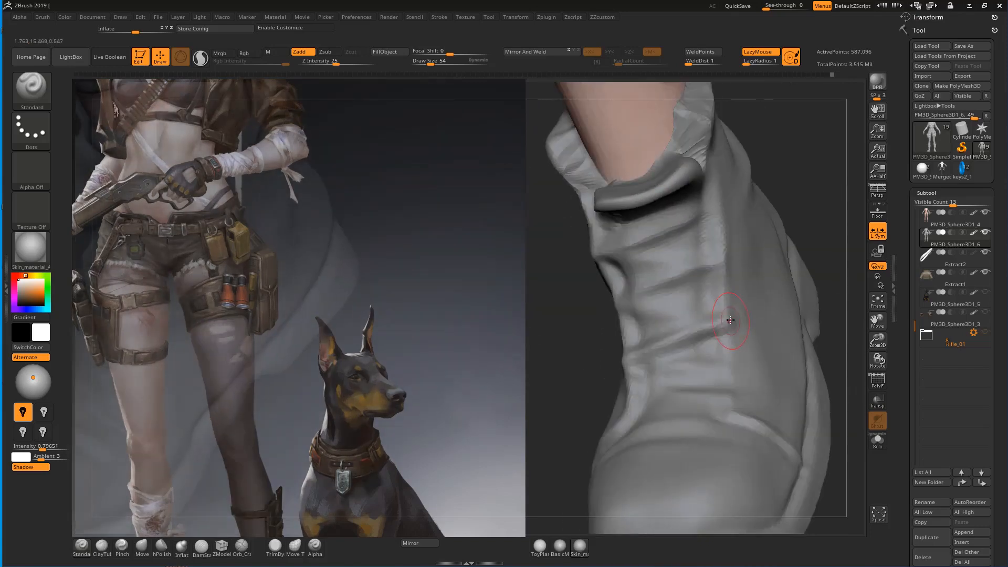
Turn on X symmetry and carve lace eyelets along both edges of the boot's front opening with DamStandard at draw size 54.
key(x)
key(b)
key(d)
key(s)
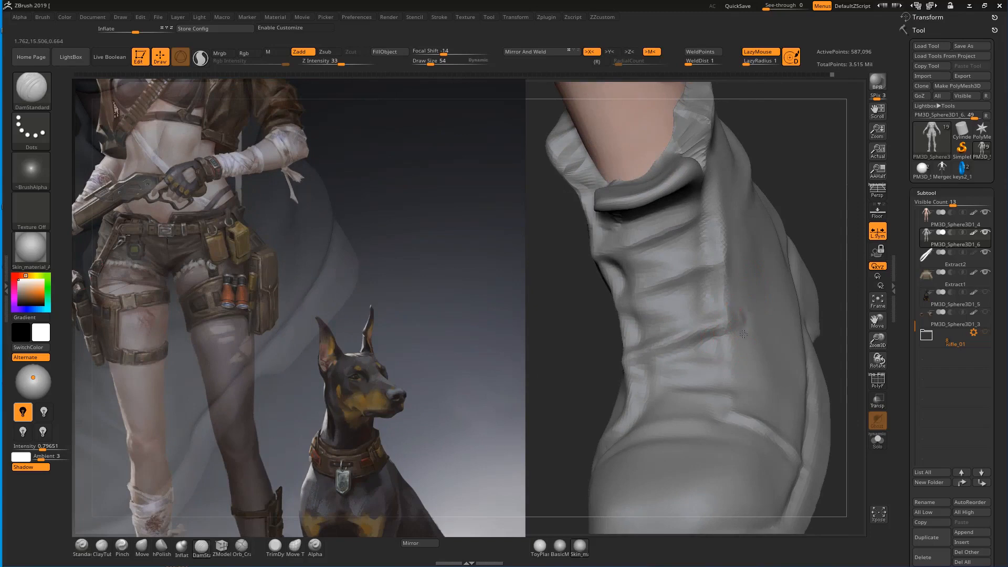
drag(807, 224, 743, 263)
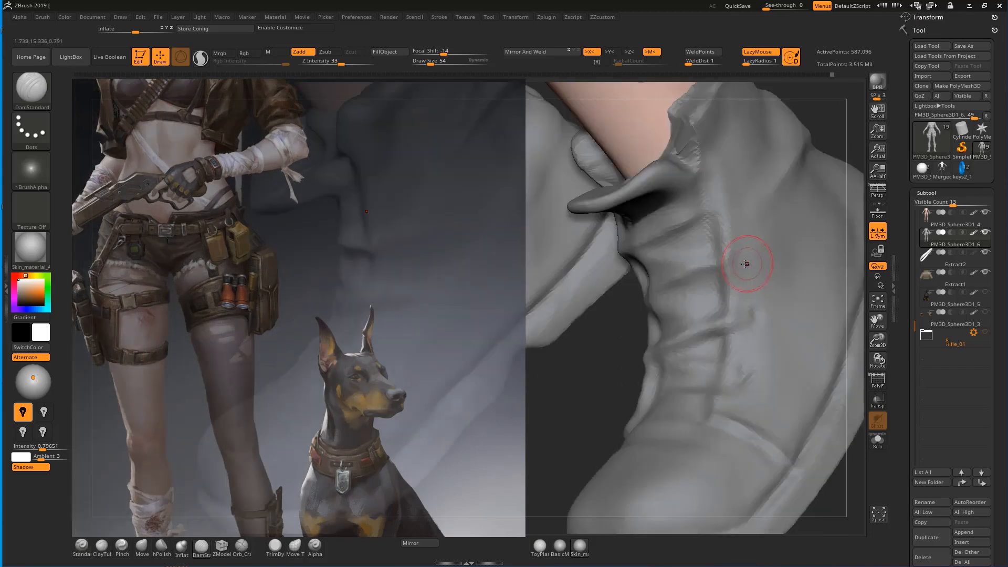
drag(728, 208, 743, 221)
drag(704, 276, 751, 263)
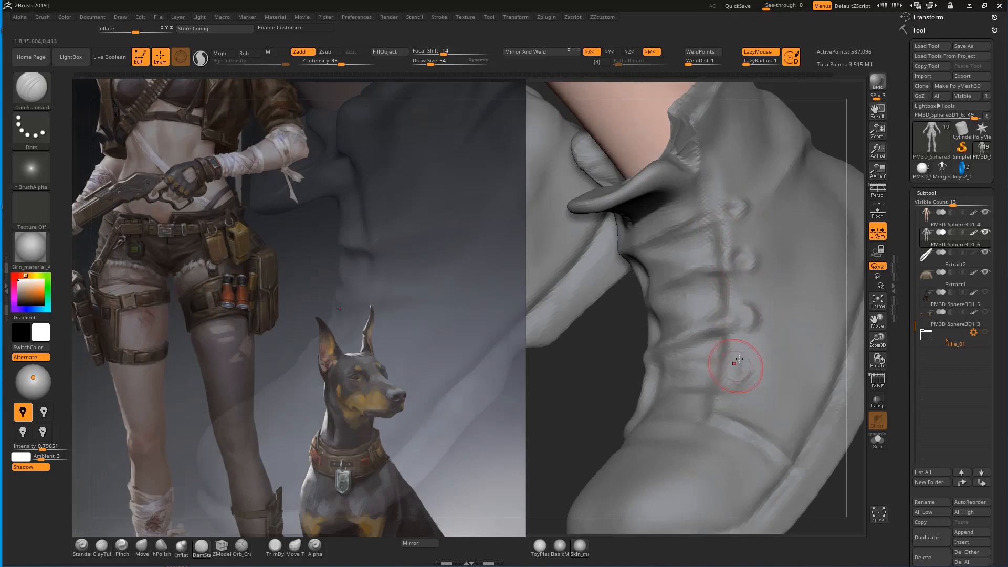
mouse_move(623, 392)
mouse_down()
mouse_move(714, 365)
mouse_move(686, 315)
mouse_move(707, 247)
mouse_move(698, 244)
mouse_move(704, 205)
mouse_up()
right_drag(774, 270, 730, 307)
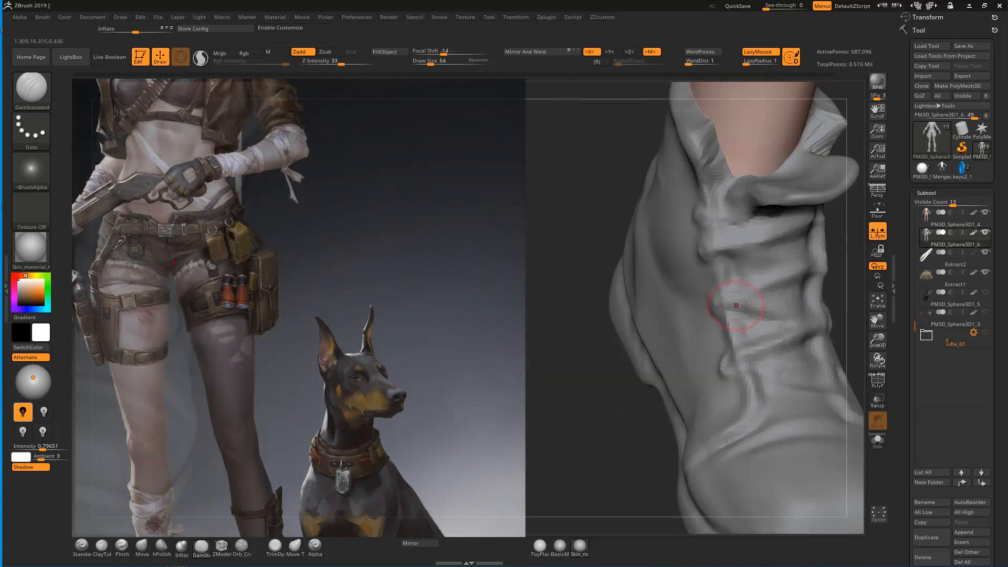
Carve crossing lace creases over the boot's tongue between the eyelets with the DamStandard brush at draw size 54.
drag(838, 288, 677, 299)
mouse_move(804, 293)
mouse_down()
mouse_move(759, 277)
mouse_move(698, 298)
mouse_move(776, 273)
mouse_up()
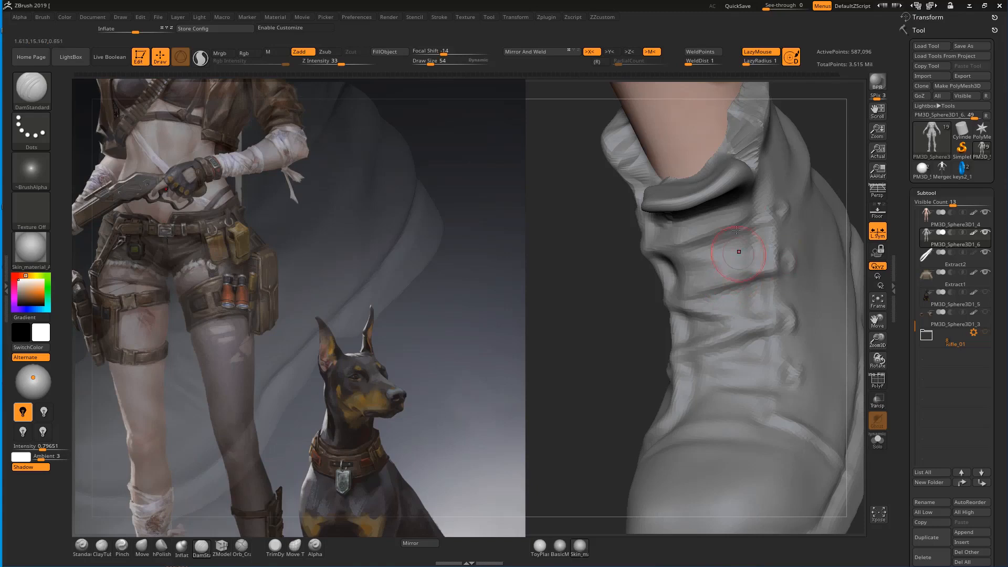
mouse_move(777, 221)
mouse_down()
mouse_move(689, 245)
mouse_move(703, 267)
mouse_move(736, 272)
mouse_up()
drag(775, 359, 692, 358)
drag(689, 372, 789, 380)
drag(719, 377, 775, 374)
Deepen the edge of the boot's front opening between the eyelets with the DamStandard brush.
drag(766, 337, 769, 361)
drag(772, 398, 759, 420)
drag(765, 286, 765, 315)
drag(760, 230, 761, 250)
mouse_move(812, 195)
right_down()
mouse_move(777, 281)
mouse_move(735, 258)
right_up()
drag(710, 239, 708, 214)
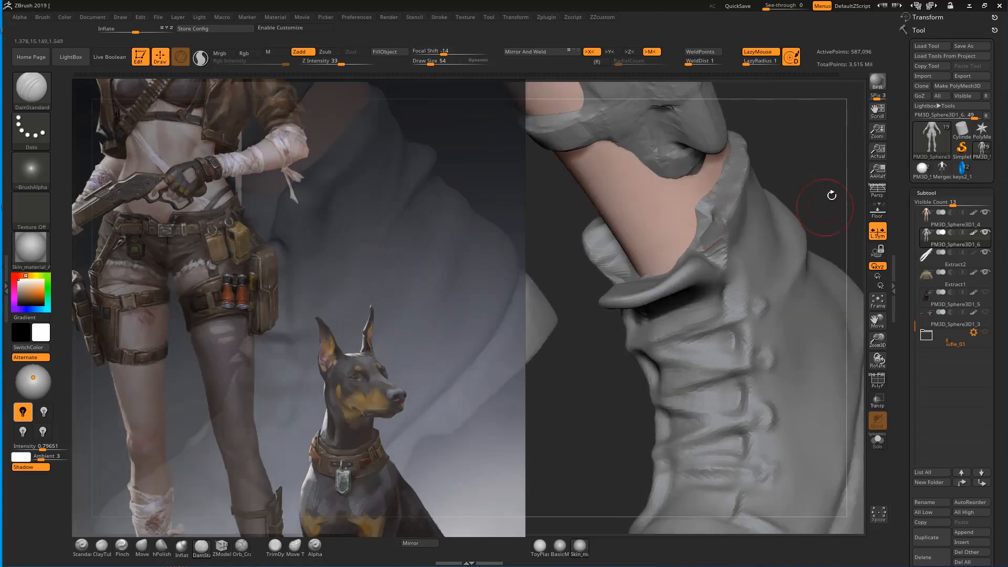
Reshape the boot's toe and sole outline with the Move brush at draw sizes 62 and 110.
alt+right_drag(631, 125, 638, 86)
right_drag(765, 223, 792, 270)
mouse_move(705, 356)
alt+right_down()
mouse_move(776, 384)
mouse_move(782, 412)
alt+right_up()
key(b)
key(m)
key(v)
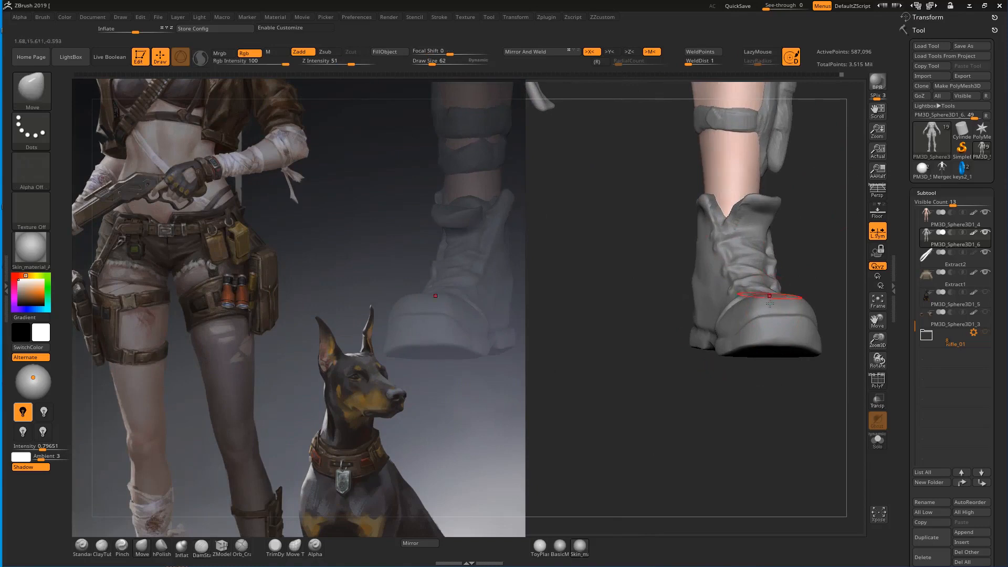
drag(762, 310, 777, 307)
mouse_move(799, 276)
alt+right_down()
mouse_move(750, 261)
mouse_move(753, 289)
alt+right_up()
right_drag(799, 259, 769, 282)
right_drag(742, 401, 732, 286)
mouse_move(735, 357)
right_down()
mouse_move(732, 333)
mouse_move(743, 358)
right_up()
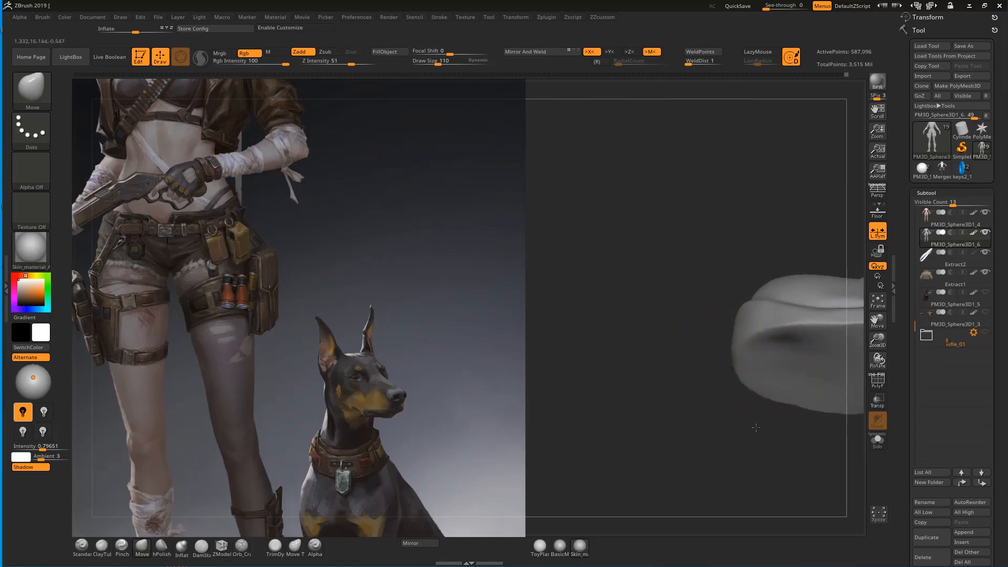
right_drag(755, 432, 761, 394)
Smooth the underside of the boot's sole beneath the toe at draw size 110.
key(1)
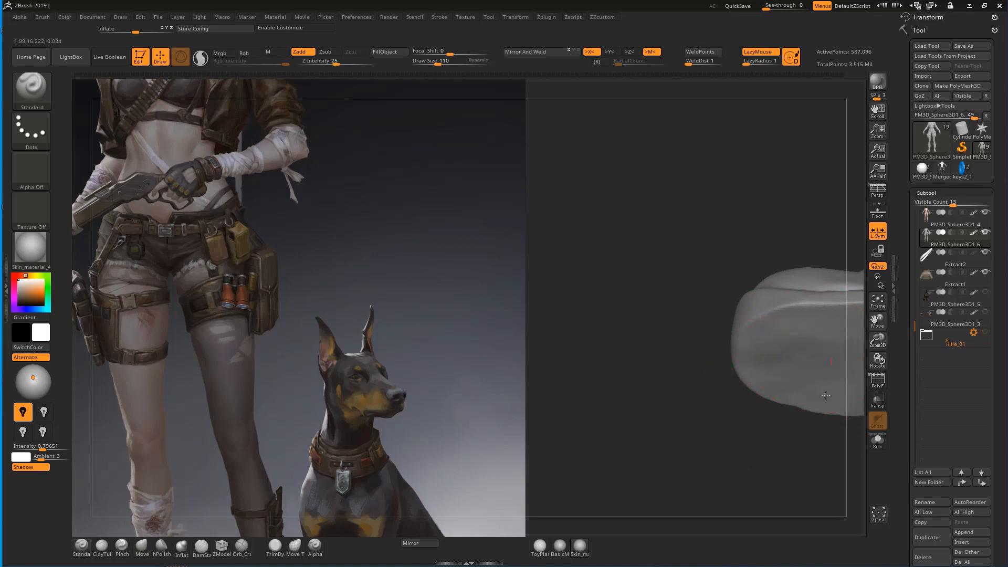
shift+drag(813, 351, 788, 363)
mouse_move(704, 431)
right_down()
mouse_move(698, 468)
mouse_move(691, 450)
mouse_move(725, 405)
mouse_move(724, 306)
right_up()
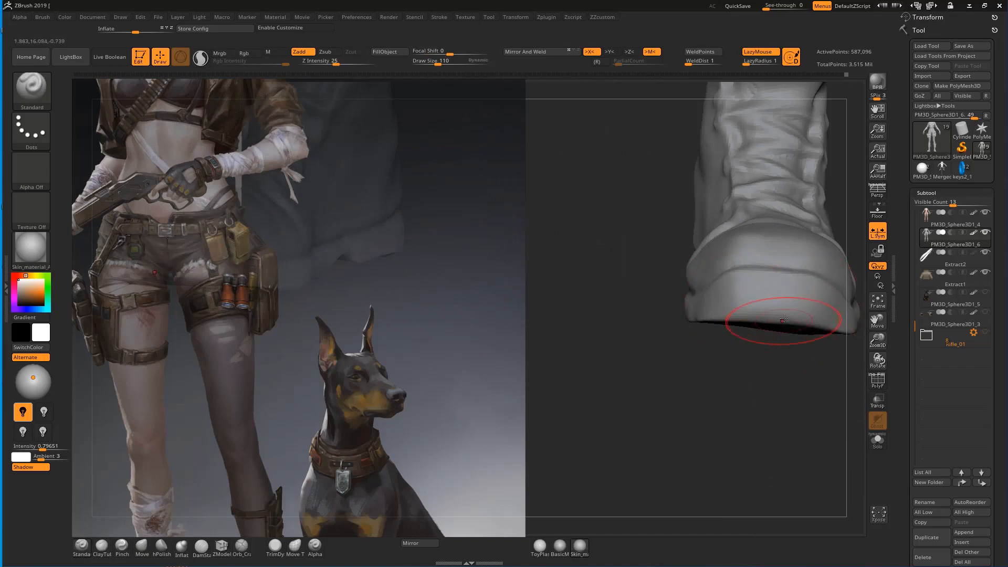
Build up the front edge of the boot's sole with the ClayTubes brush at draw size 70.
key(b)
key(c)
key(t)
key(bracketleft)
key(bracketleft)
key(bracketleft)
key(bracketleft)
drag(708, 308, 799, 305)
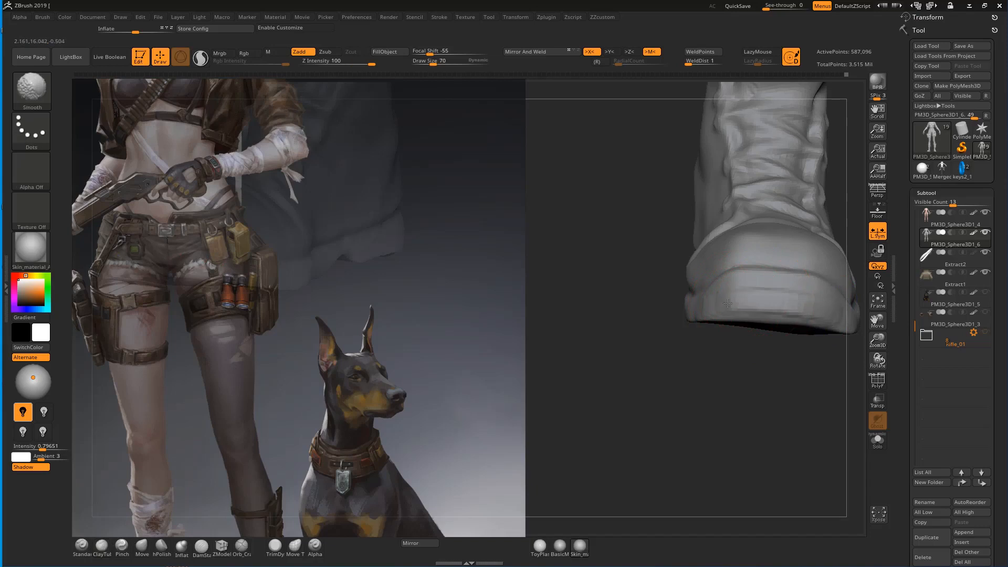
right_drag(691, 367, 765, 338)
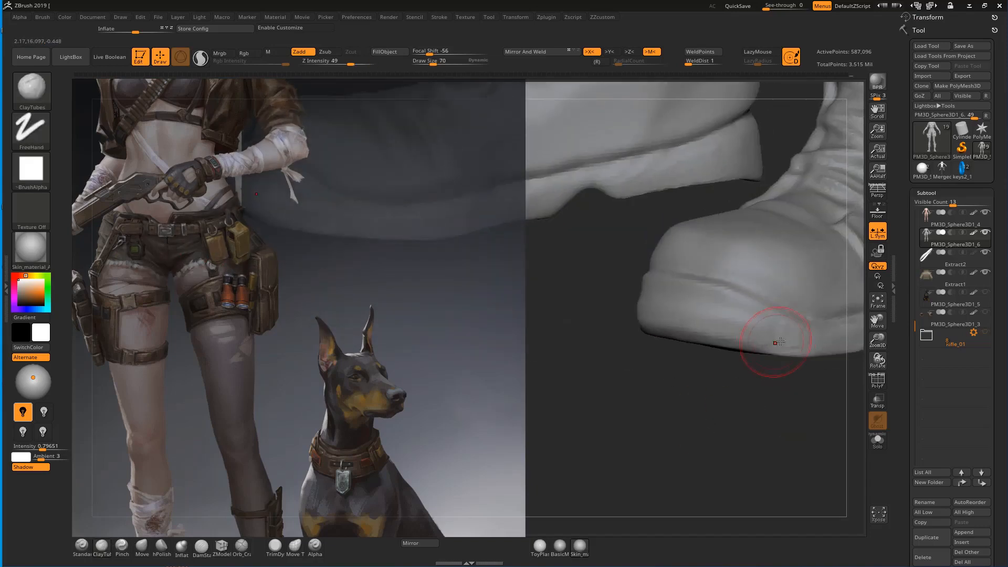
Flatten the sole's edge around the toe with the hPolish brush at draw size 70.
right_drag(649, 317, 658, 368)
key(b)
key(h)
key(p)
drag(752, 316, 743, 326)
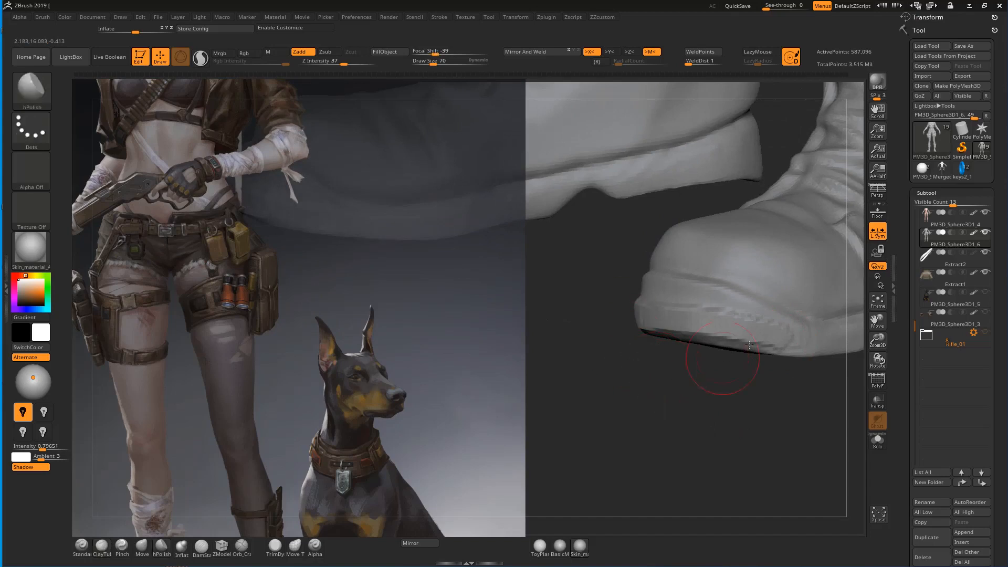
right_drag(791, 341, 655, 302)
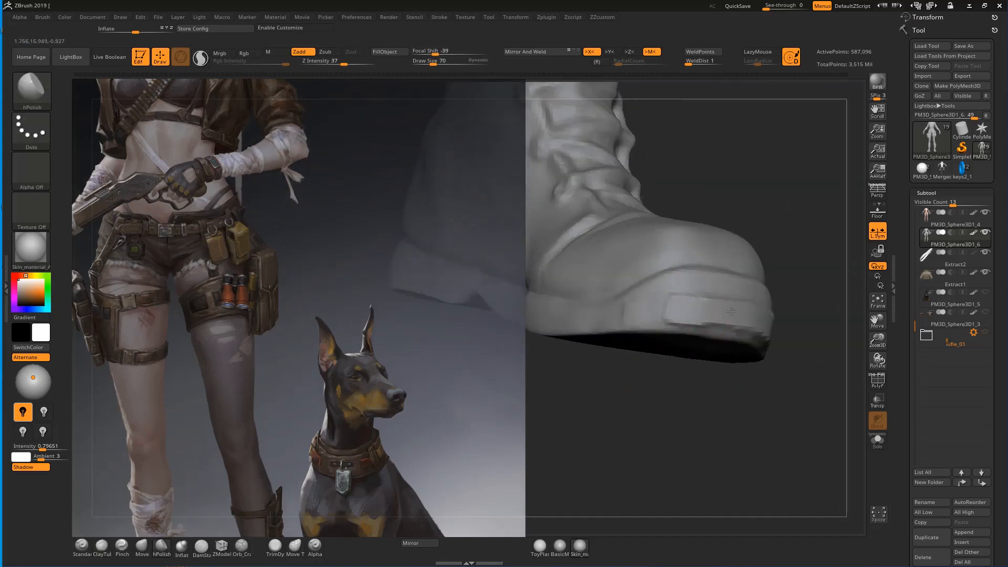
mouse_move(795, 324)
right_down()
mouse_move(730, 279)
mouse_move(711, 236)
right_up()
key(shift)
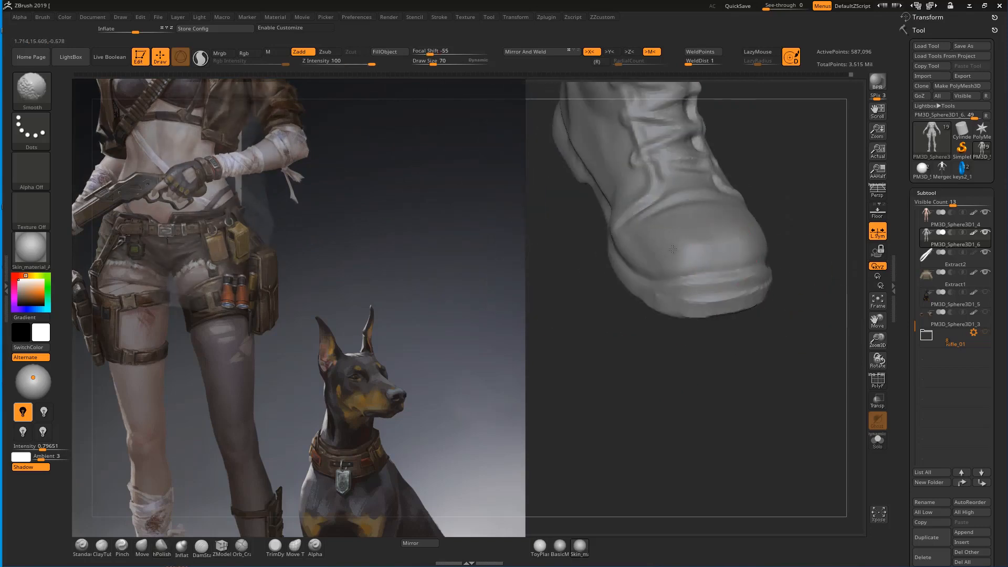
Carve the groove between the boot's upper and its sole with the DamStandard brush at draw size 66.
ctrl+right_drag(797, 230, 788, 289)
key(b)
key(d)
key(s)
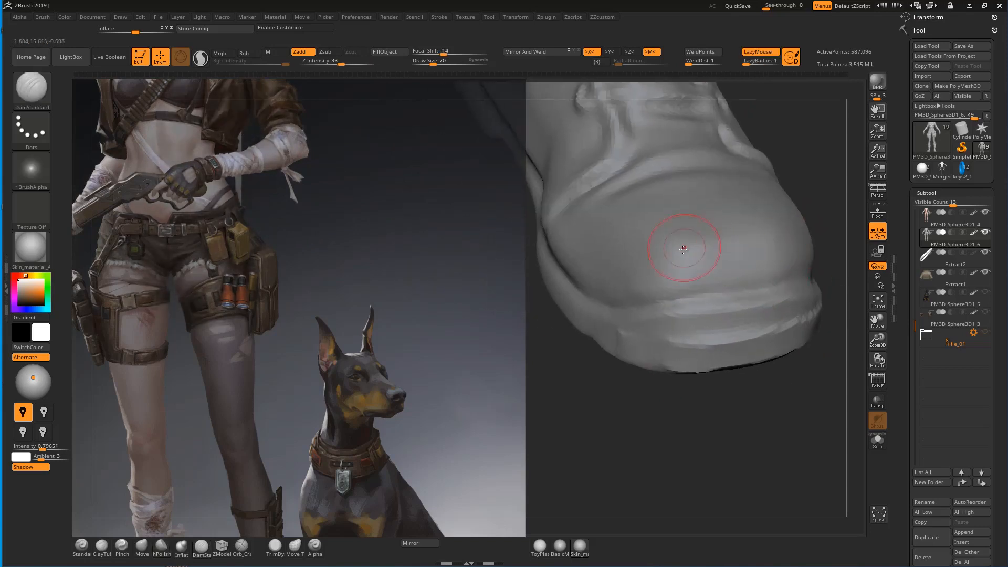
right_drag(591, 364, 550, 299)
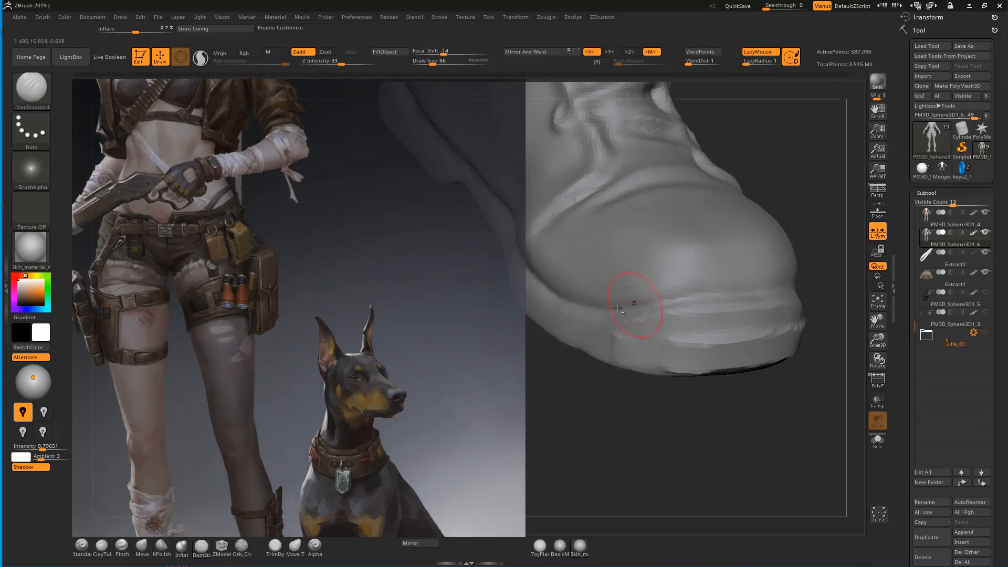
right_drag(715, 294, 756, 270)
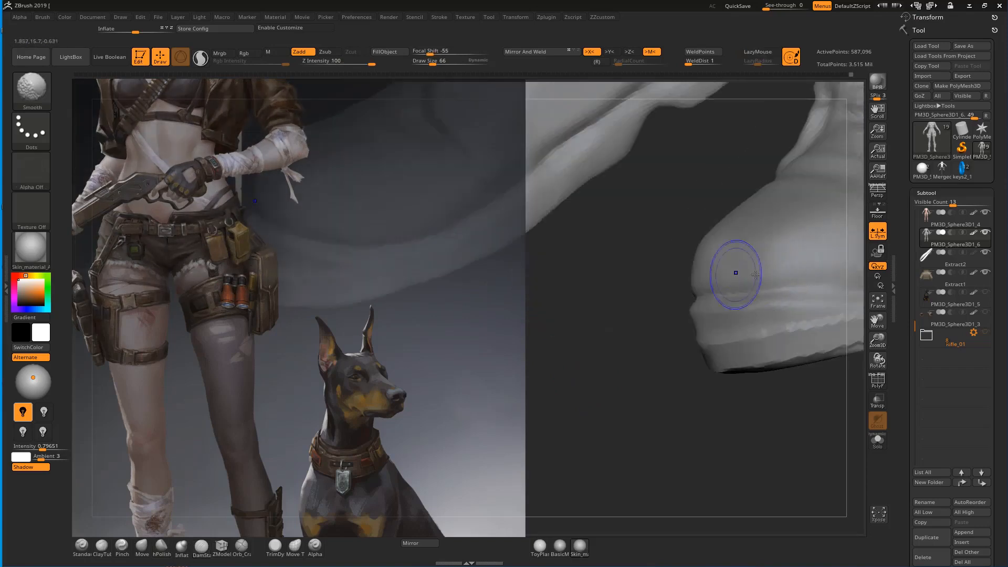
right_drag(679, 422, 671, 289)
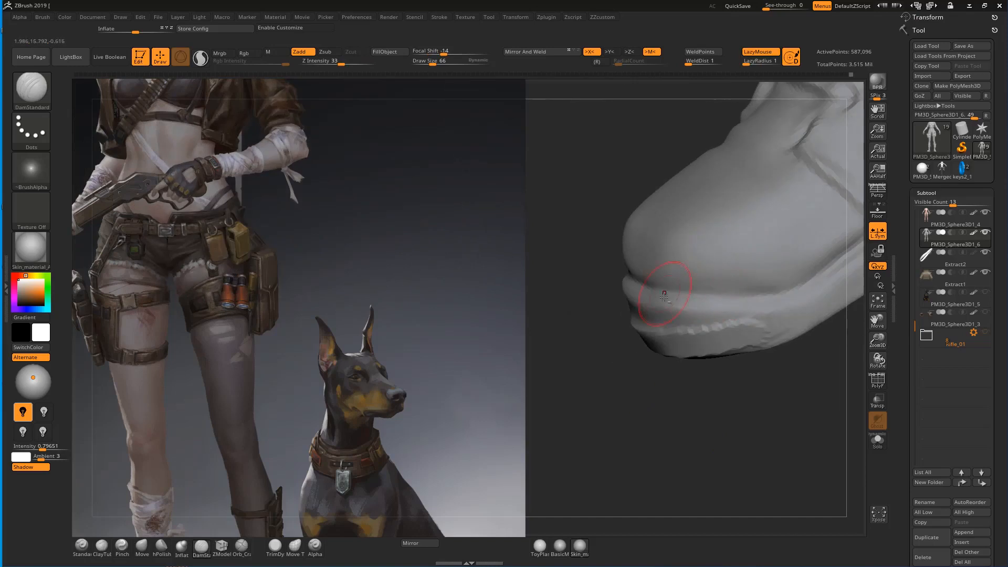
right_drag(788, 401, 659, 309)
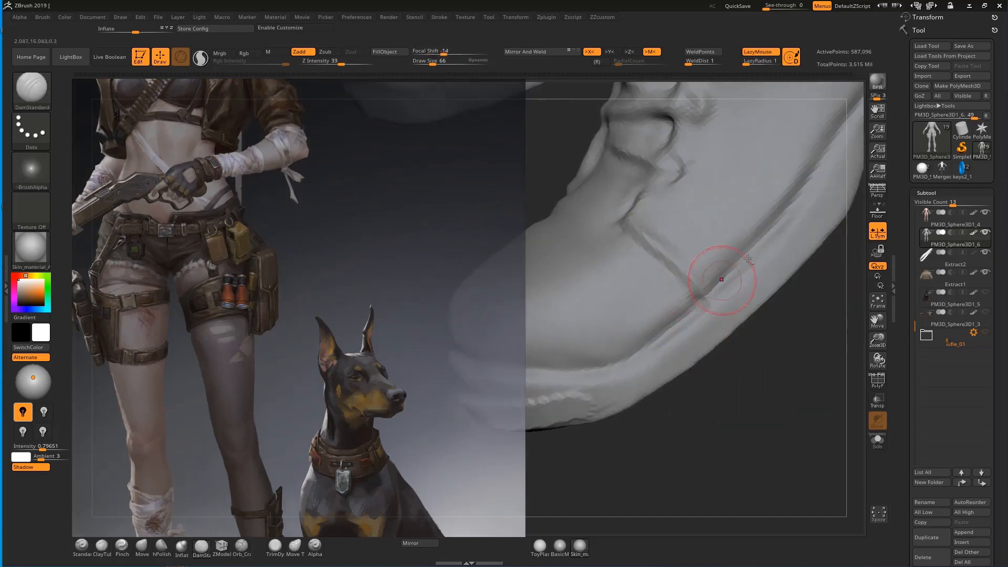
right_drag(759, 364, 740, 304)
mouse_move(765, 180)
right_down()
mouse_move(736, 167)
mouse_move(772, 378)
mouse_move(751, 317)
mouse_move(749, 338)
mouse_move(767, 405)
mouse_move(667, 483)
mouse_move(803, 338)
mouse_move(711, 333)
right_up()
Tighten the seam above the boot's sole with the Pinch brush at draw size 66.
key(b)
key(p)
key(i)
right_drag(779, 363, 714, 327)
Refine the boot's heel and ankle with the Move and Standard brushes at draw size 66.
key(b)
key(m)
key(v)
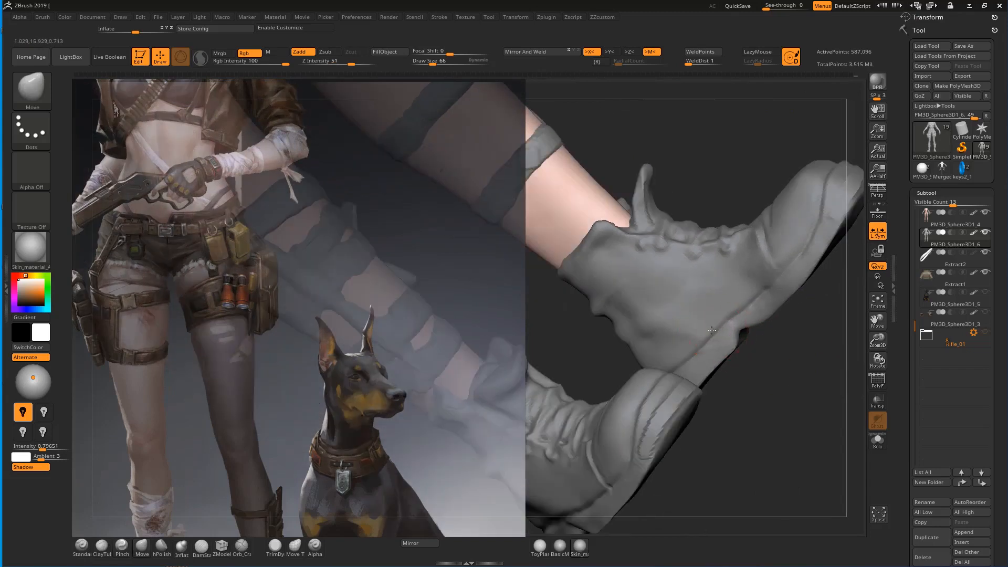
right_drag(796, 318, 656, 286)
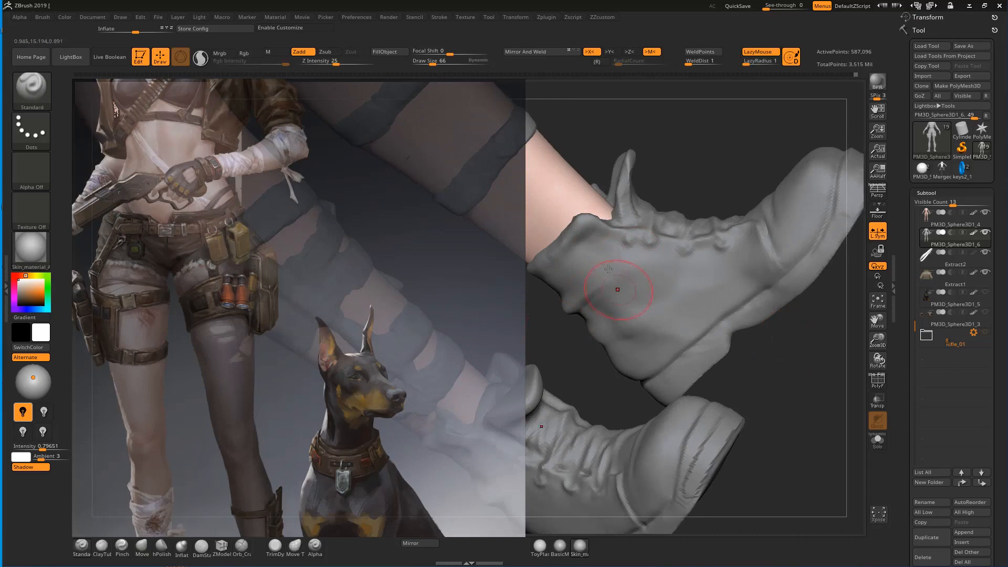
mouse_move(534, 319)
mouse_down()
mouse_move(673, 259)
mouse_move(736, 288)
mouse_move(715, 264)
mouse_move(698, 268)
mouse_move(713, 266)
mouse_move(706, 278)
mouse_move(725, 252)
mouse_move(775, 249)
mouse_up()
Carve a seam below the boot's top collar around the ankle with the DamStandard brush at draw size 50.
key(b)
key(d)
key(s)
key([)
drag(624, 276, 720, 256)
drag(793, 245, 735, 259)
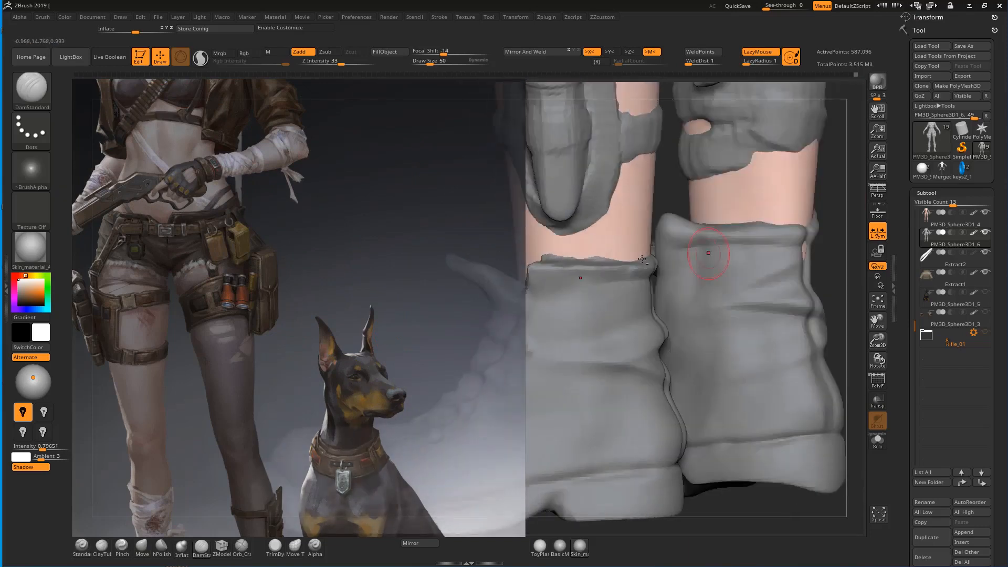
drag(669, 244, 692, 247)
right_drag(741, 246, 785, 239)
drag(790, 240, 740, 241)
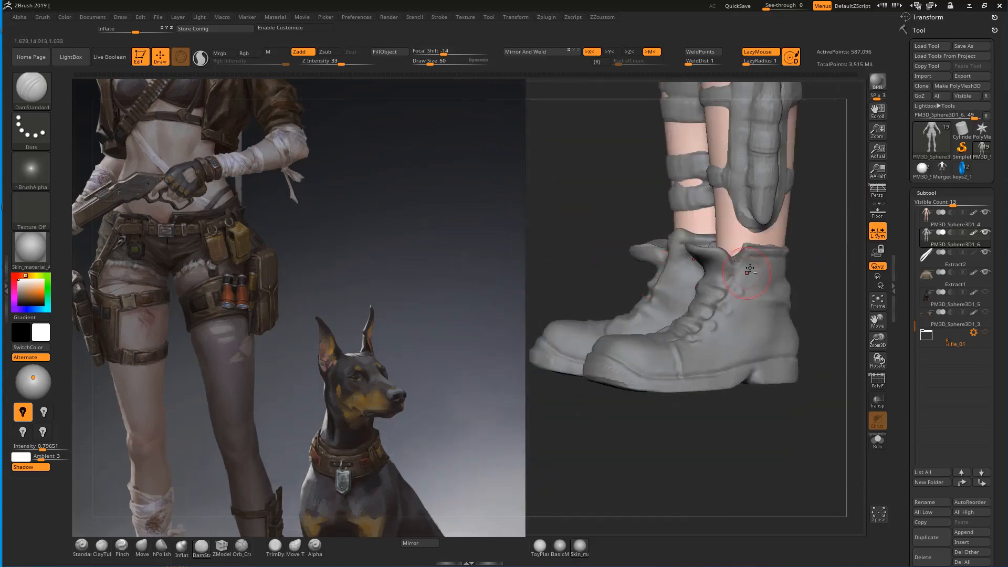
Reposition the SpotLight reference image to show the woman's boots and the whole Doberman.
mouse_move(703, 337)
mouse_down()
mouse_move(683, 374)
mouse_move(689, 355)
mouse_move(687, 400)
mouse_move(407, 363)
mouse_up()
key(z)
drag(273, 304, 292, 127)
key(z)
Rework the seam between the lacing and the sole on the boot's side with DamStandard at draw size 50, smoothing it.
drag(684, 357, 729, 381)
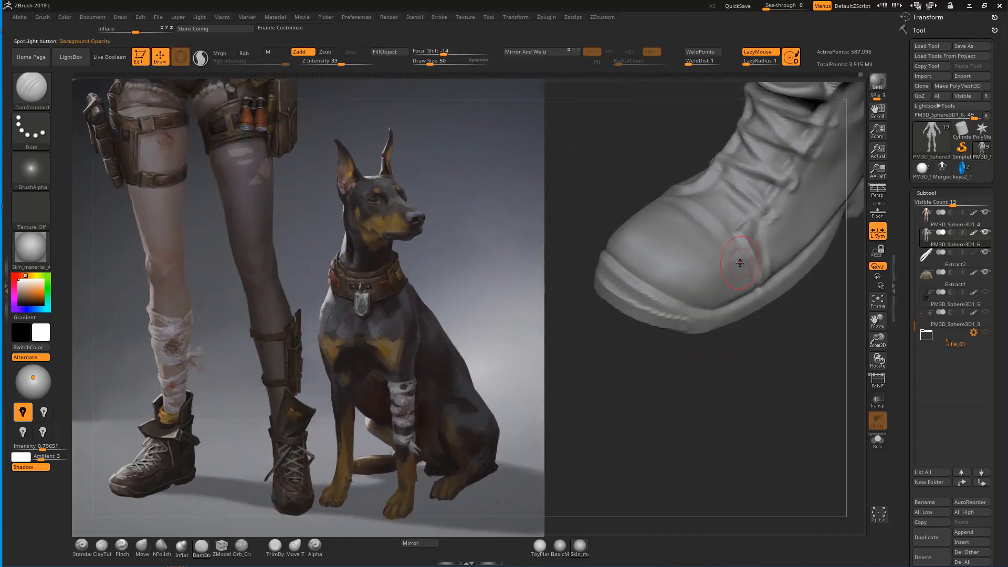
drag(796, 315, 811, 311)
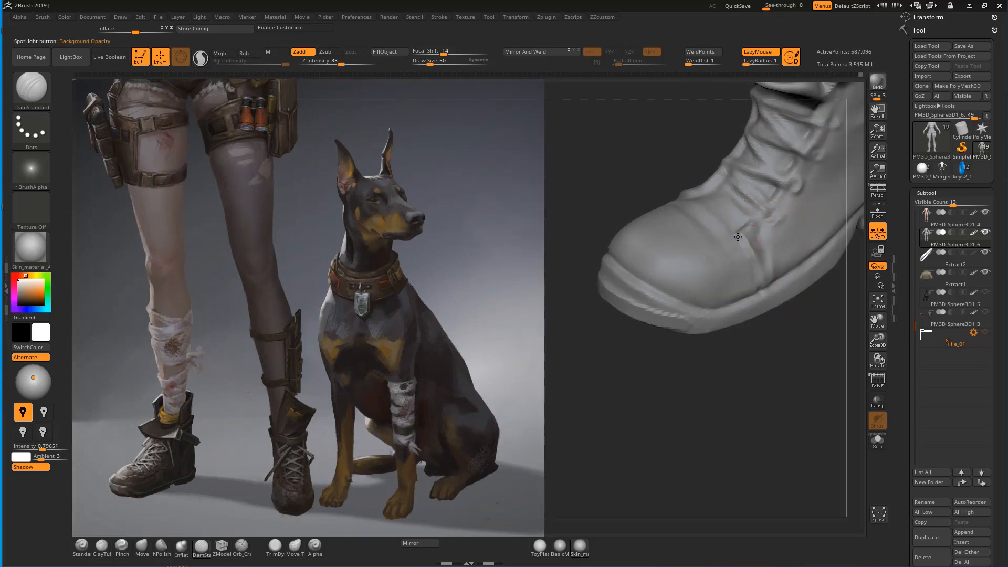
shift+drag(755, 253, 763, 274)
drag(773, 362, 741, 380)
drag(705, 281, 722, 291)
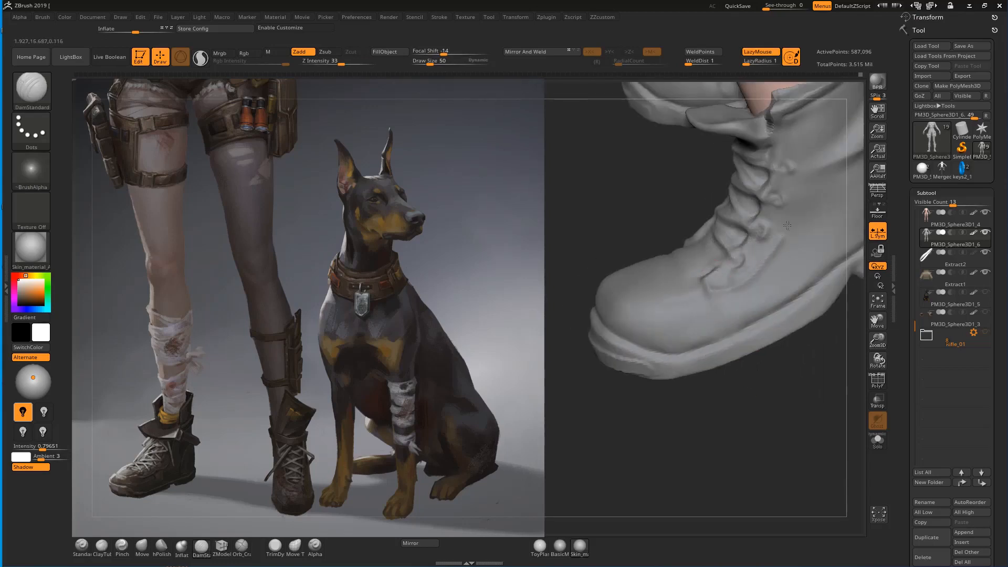
Carve the side panel seam and a curved seam over the boot's toe with the DamStandard brush at draw size 50.
drag(800, 174, 811, 104)
drag(803, 363, 821, 383)
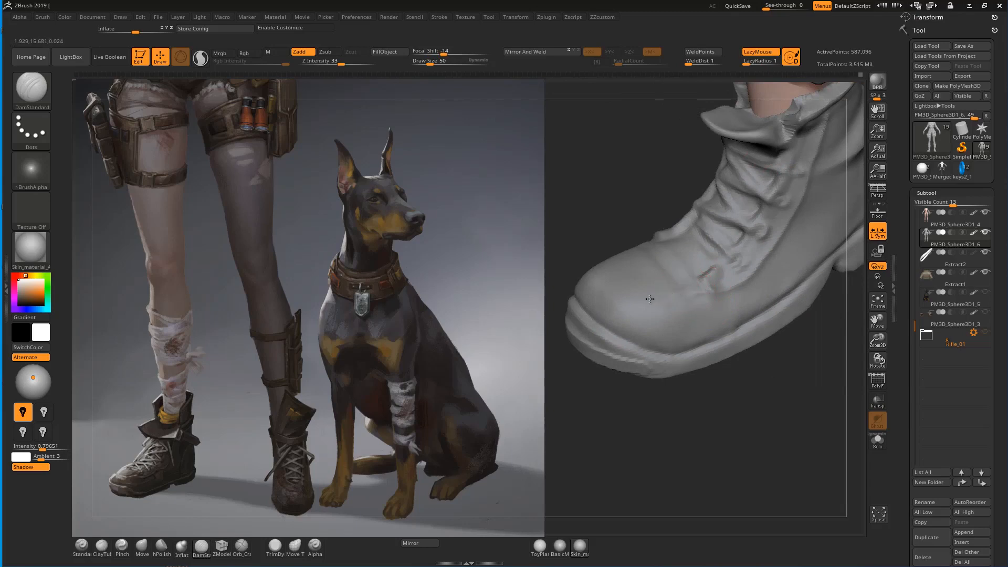
mouse_move(670, 292)
mouse_down()
mouse_move(630, 297)
mouse_move(607, 286)
mouse_up()
mouse_move(595, 215)
mouse_down()
mouse_move(603, 294)
mouse_move(620, 251)
mouse_up()
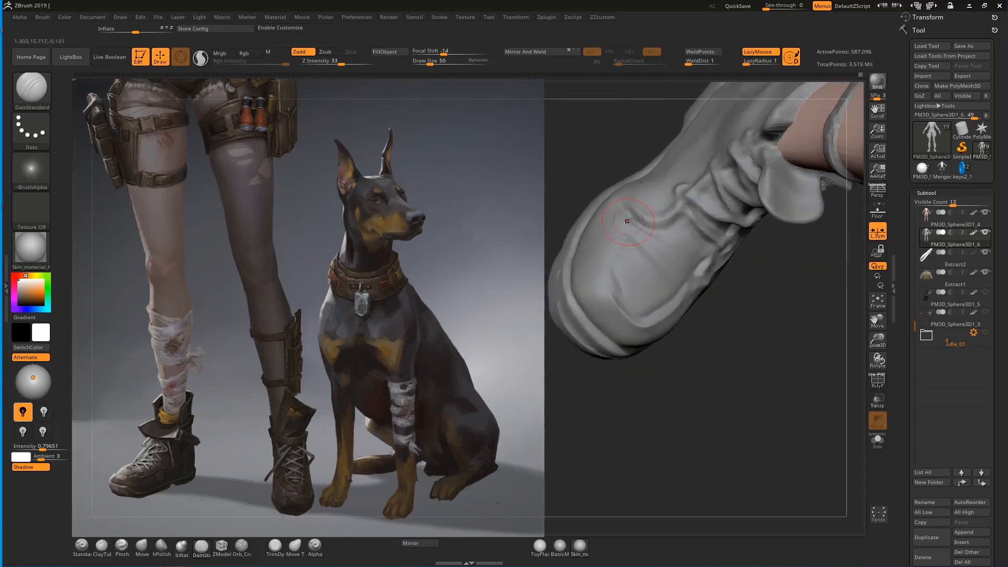
drag(587, 151, 653, 293)
Refine and smooth the seams on the boot's toe and side, and save the project.
drag(791, 394, 686, 449)
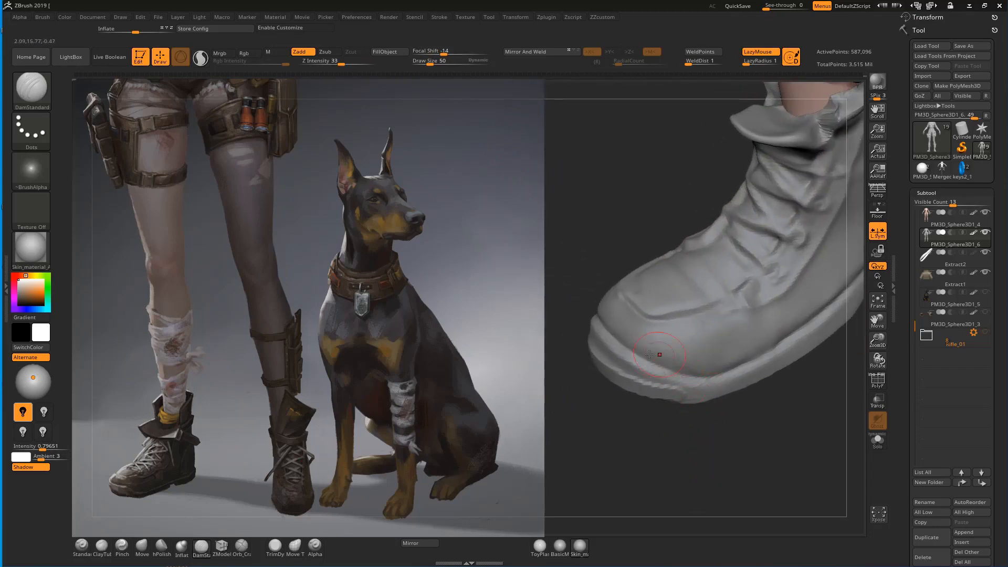
drag(703, 353, 803, 304)
shift+drag(675, 362, 655, 364)
drag(820, 380, 807, 374)
shift+drag(804, 304, 791, 314)
drag(807, 373, 649, 319)
key(ctrl+s)
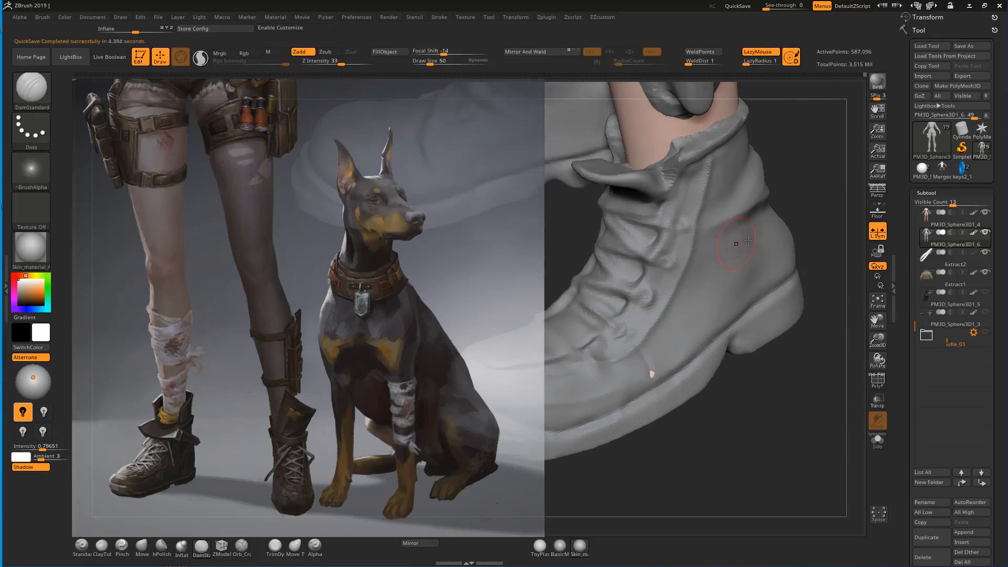
Check the back of the boots, turn on perspective and view the whole figure from the front.
mouse_move(793, 222)
mouse_down()
mouse_move(775, 214)
mouse_move(770, 268)
mouse_move(639, 387)
mouse_move(738, 273)
mouse_move(708, 298)
mouse_up()
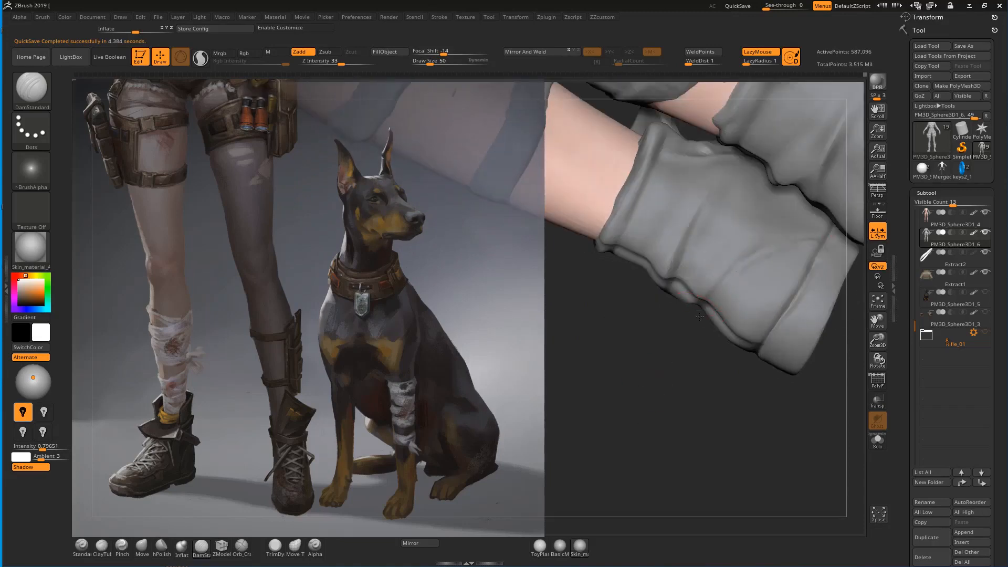
drag(678, 350, 717, 385)
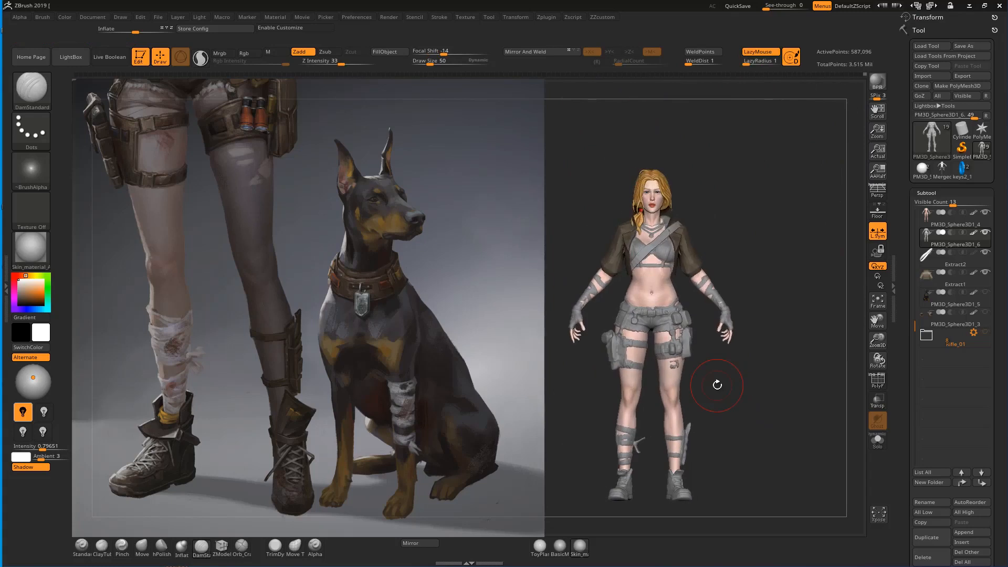
click(882, 196)
alt+drag(777, 268, 785, 211)
mouse_move(778, 288)
mouse_down()
mouse_move(742, 289)
mouse_move(767, 292)
mouse_up()
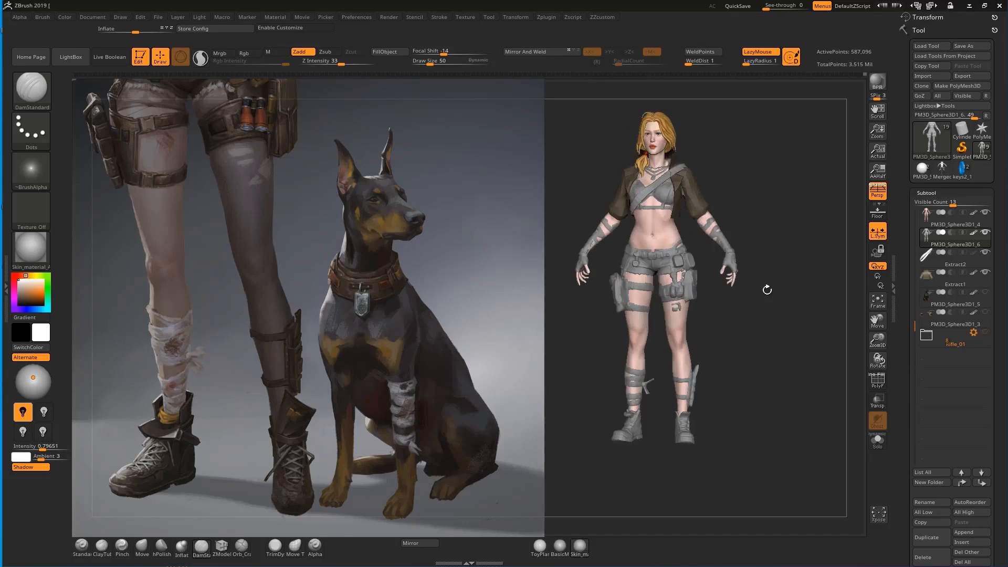